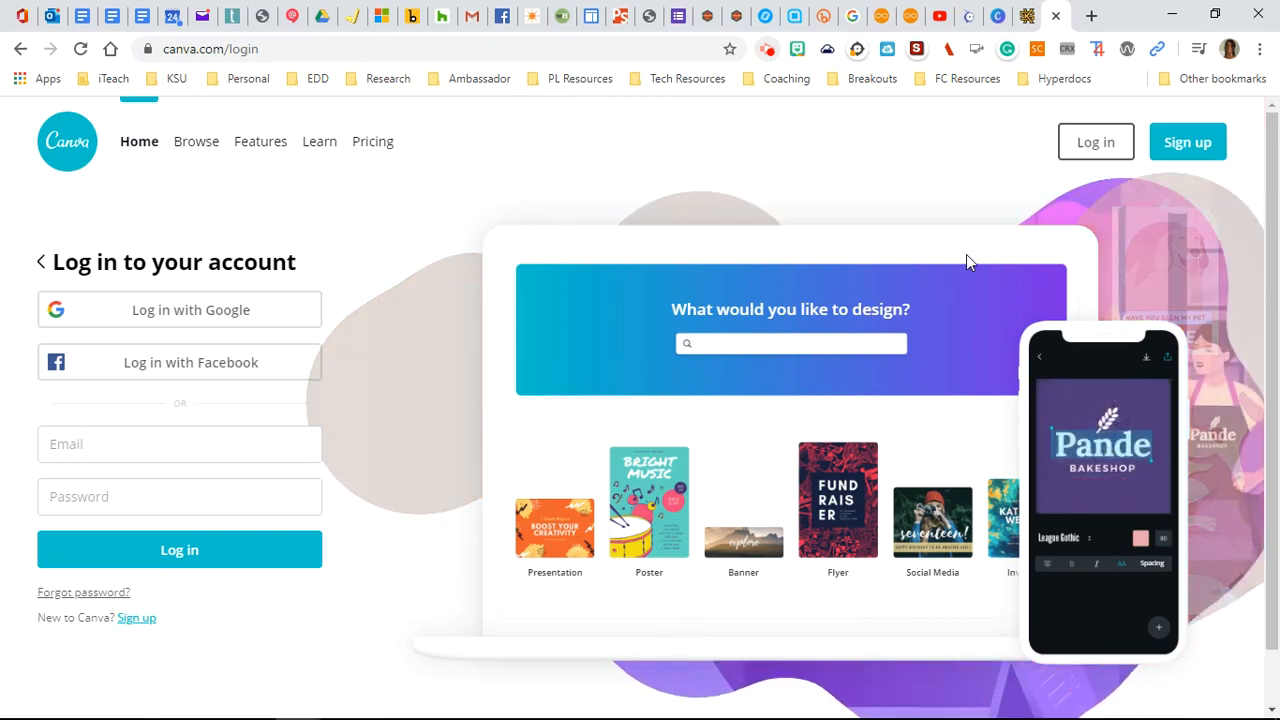
Step: Log in to the account and go to the template gallery
click(1087, 148)
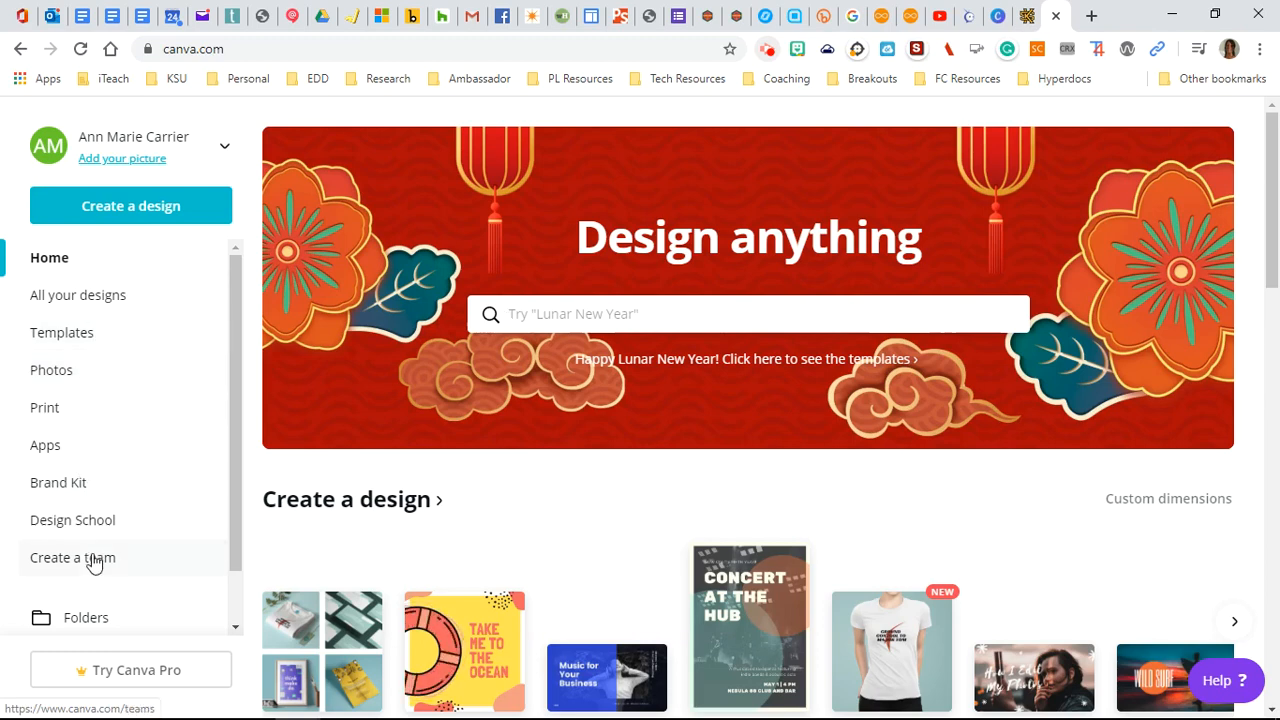
click(87, 337)
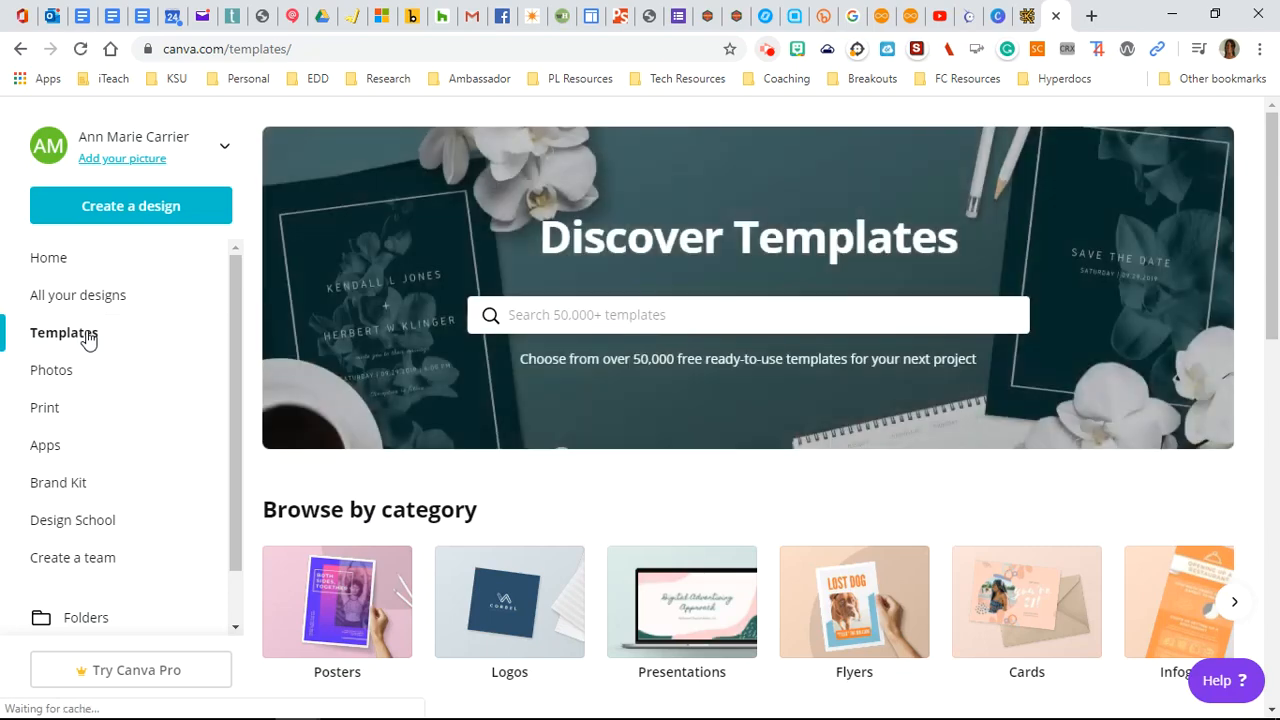
Step: Browse the template categories, examining the posters, logos, presentations, flyers, cards and infographics on offer
scroll(755, 543, down, 4)
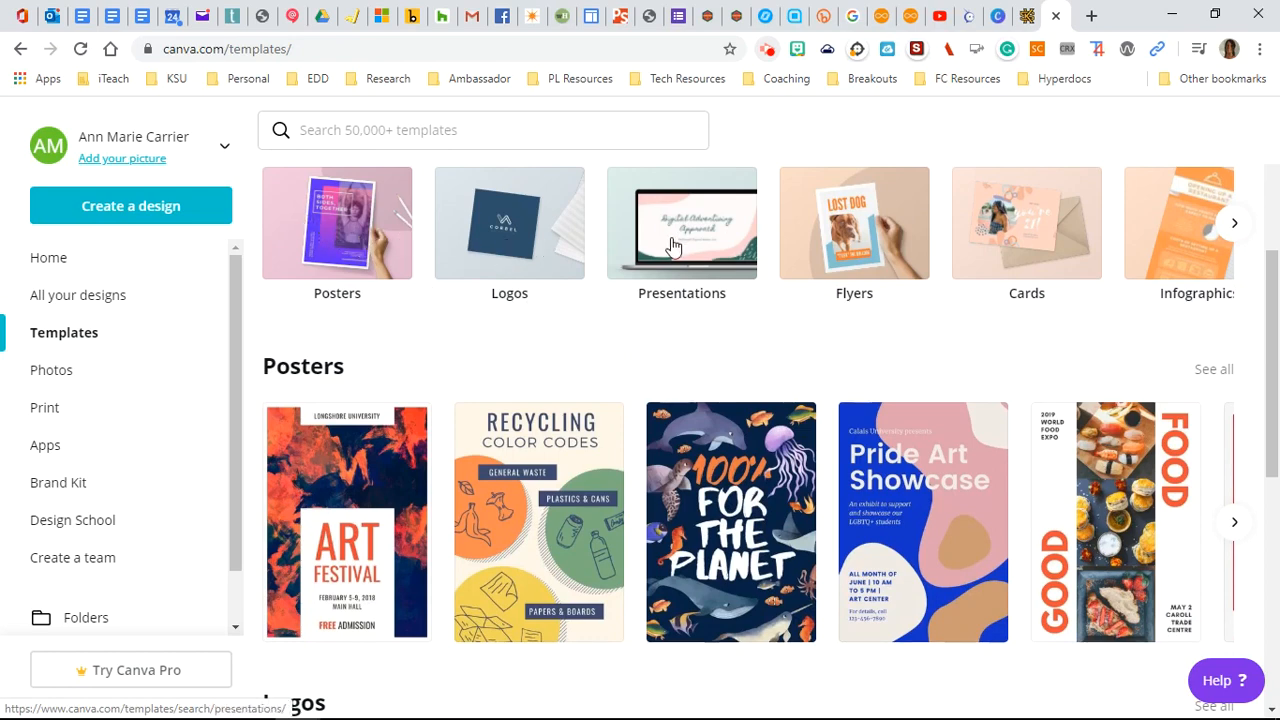
click(1232, 224)
click(1231, 226)
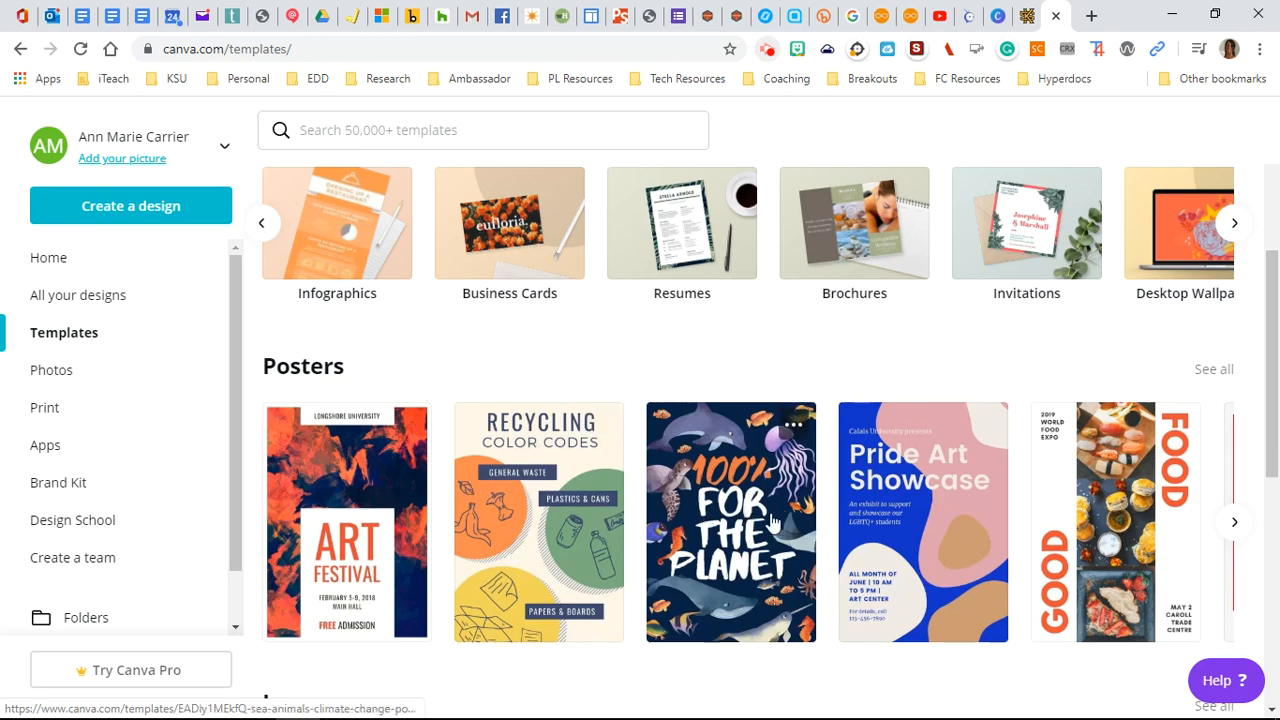
click(1233, 528)
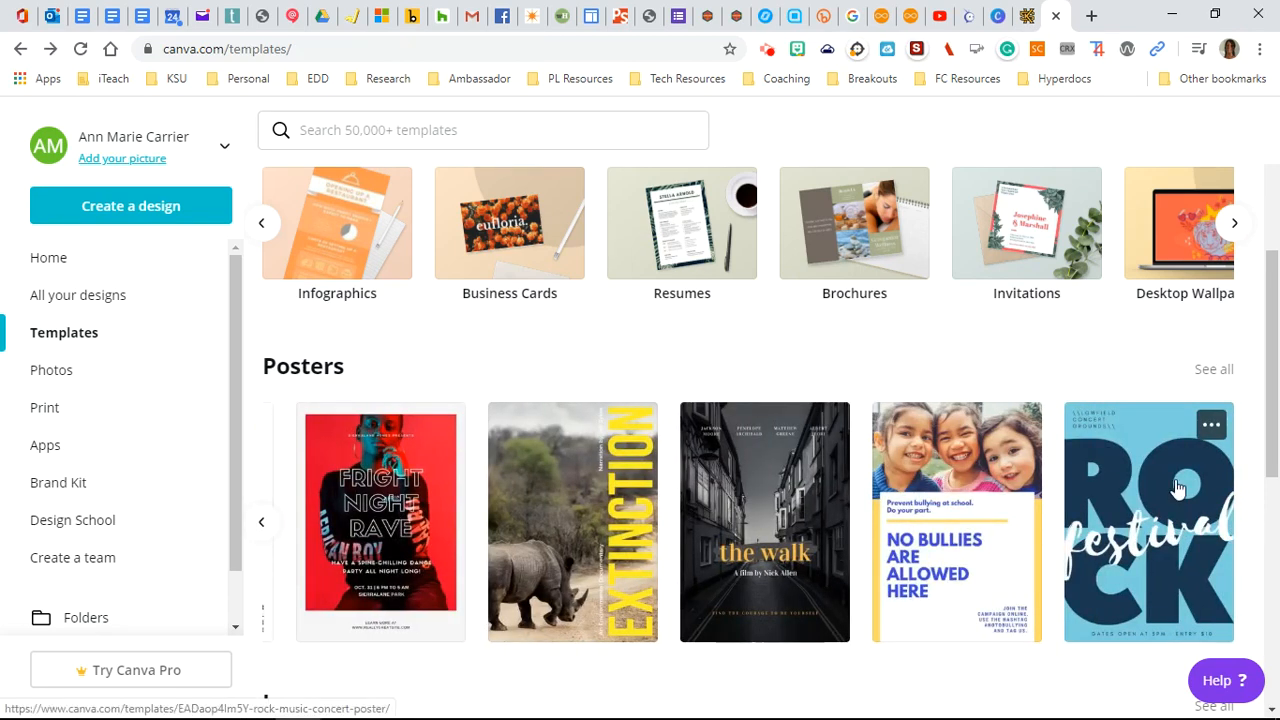
scroll(1178, 487, down, 5)
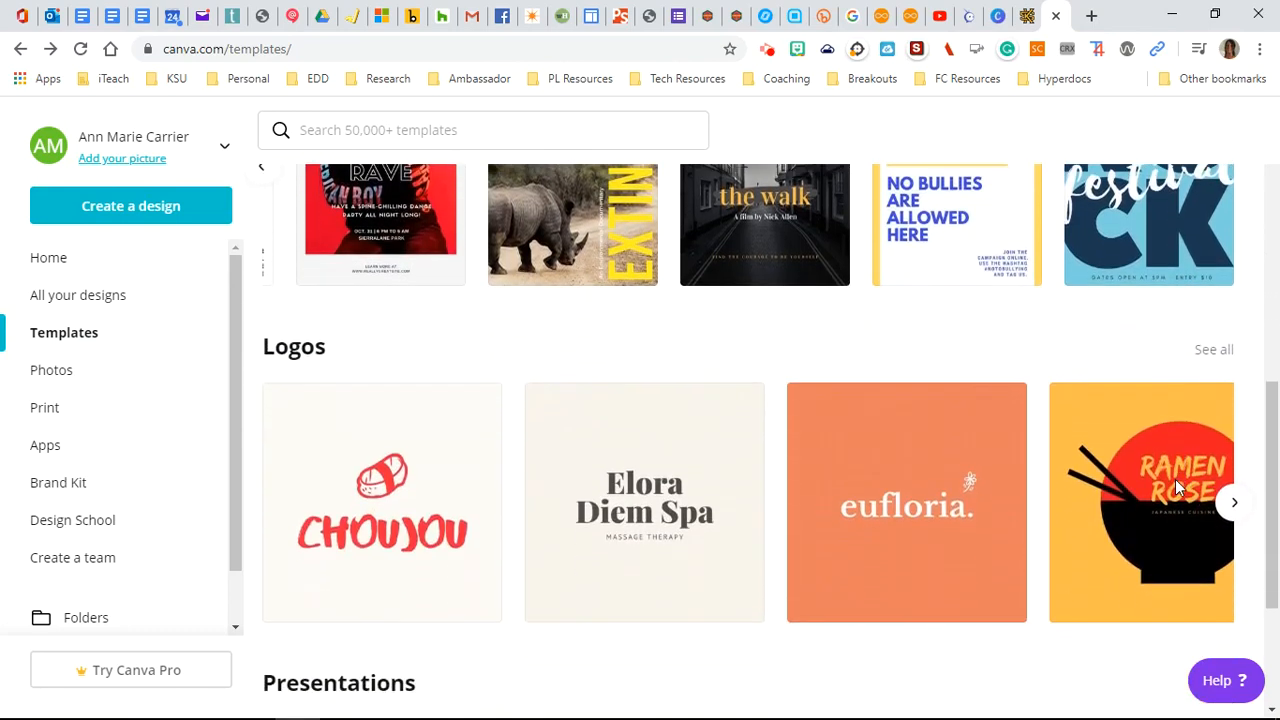
scroll(1178, 487, down, 5)
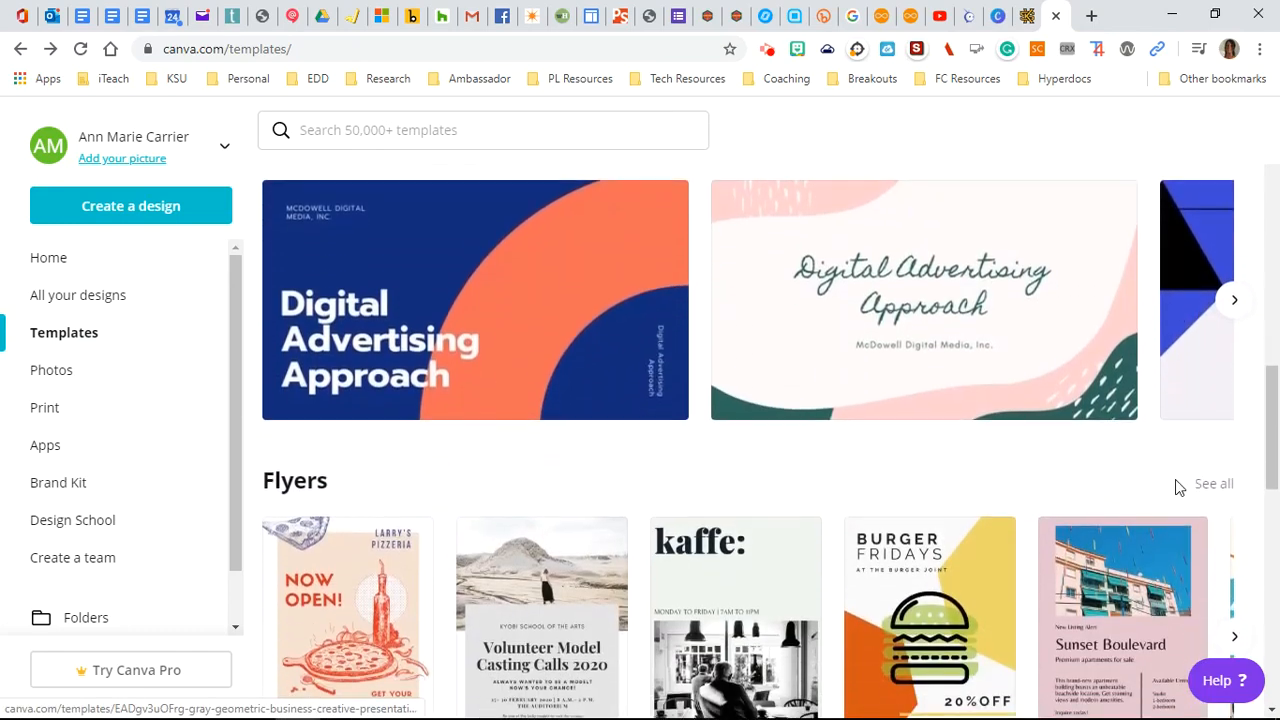
scroll(1178, 487, down, 2)
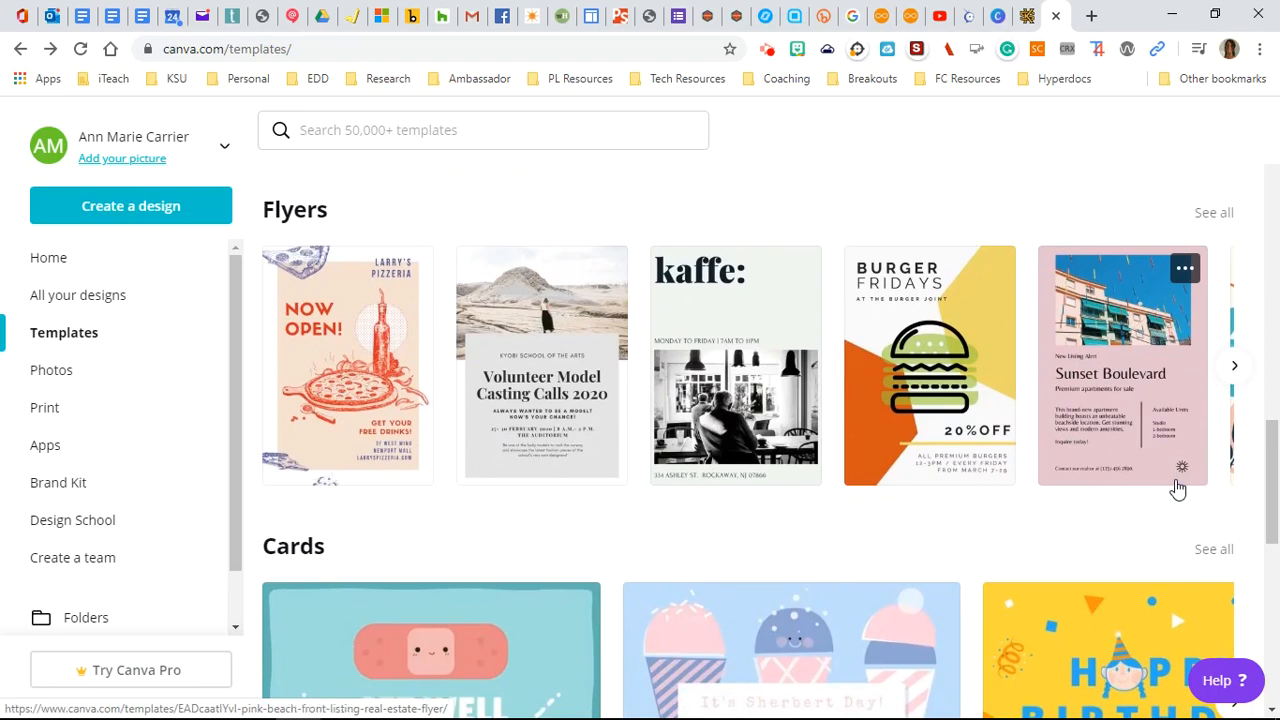
scroll(1178, 487, down, 4)
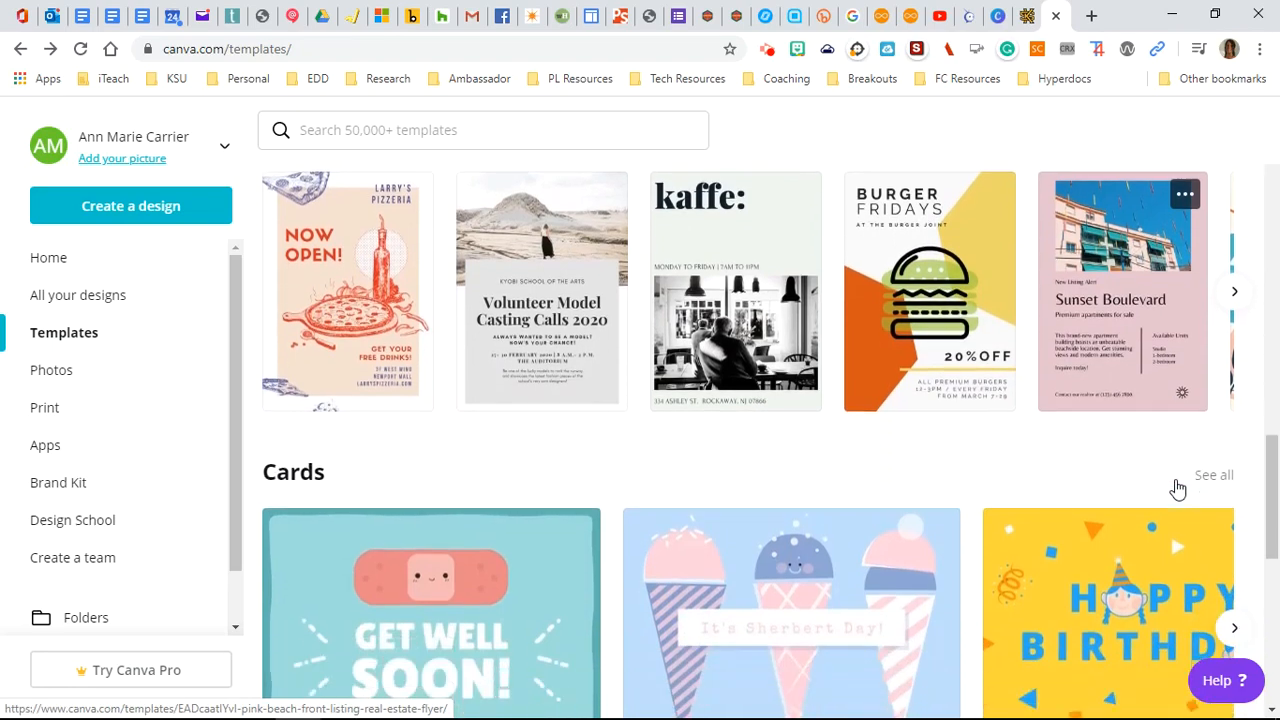
scroll(1178, 487, down, 4)
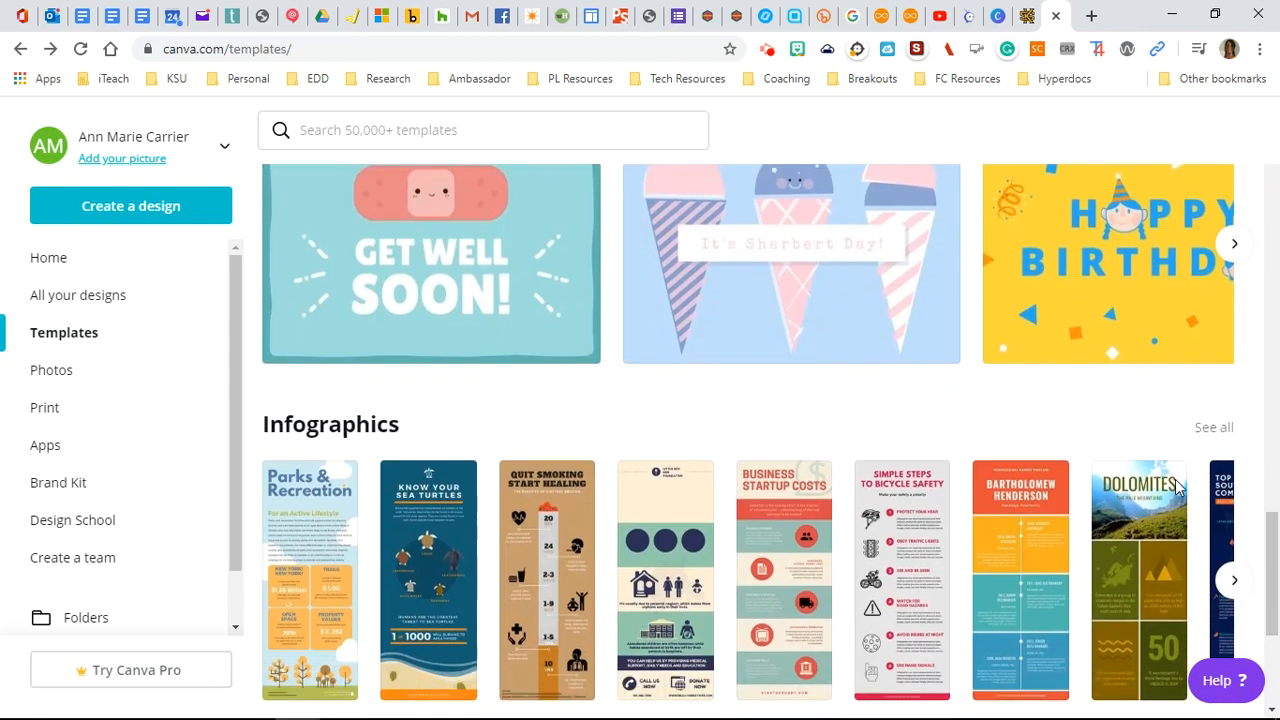
scroll(1178, 487, down, 1)
scroll(1178, 487, up, 3)
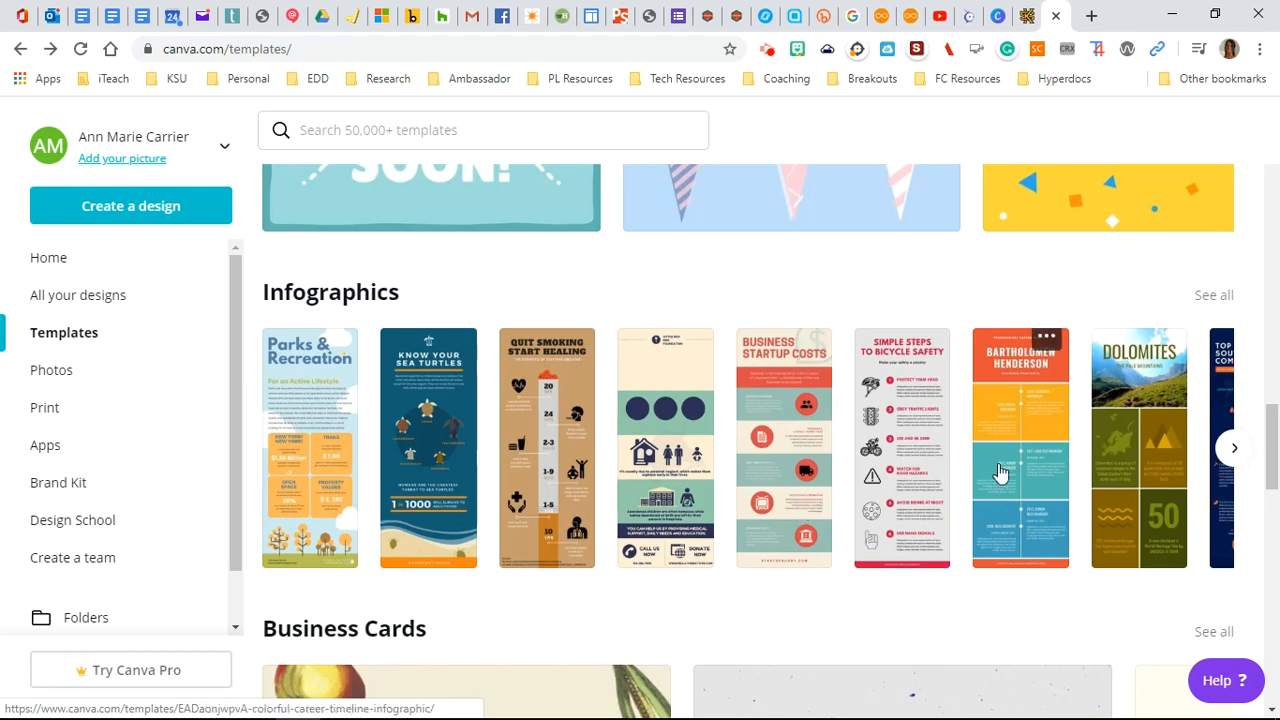
Step: Start a new design from the "Retro Colors Costing Business - Infographics" template in the Infographics category
click(1234, 448)
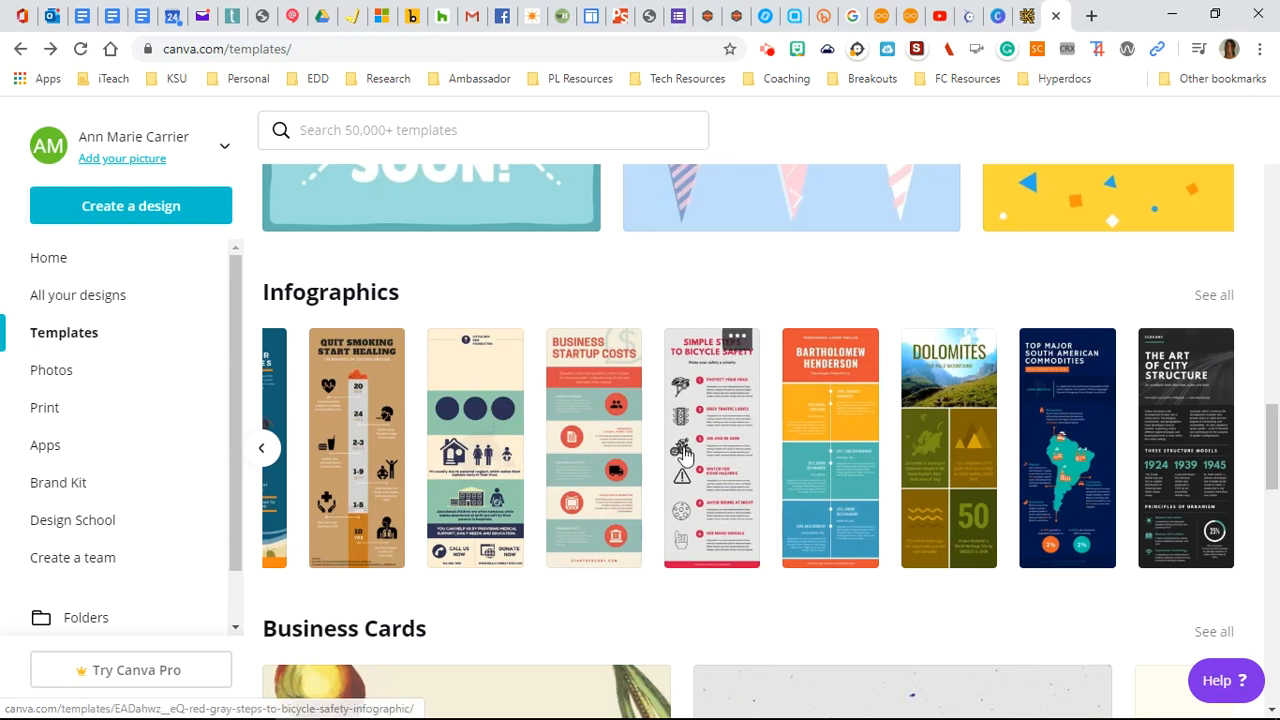
click(596, 442)
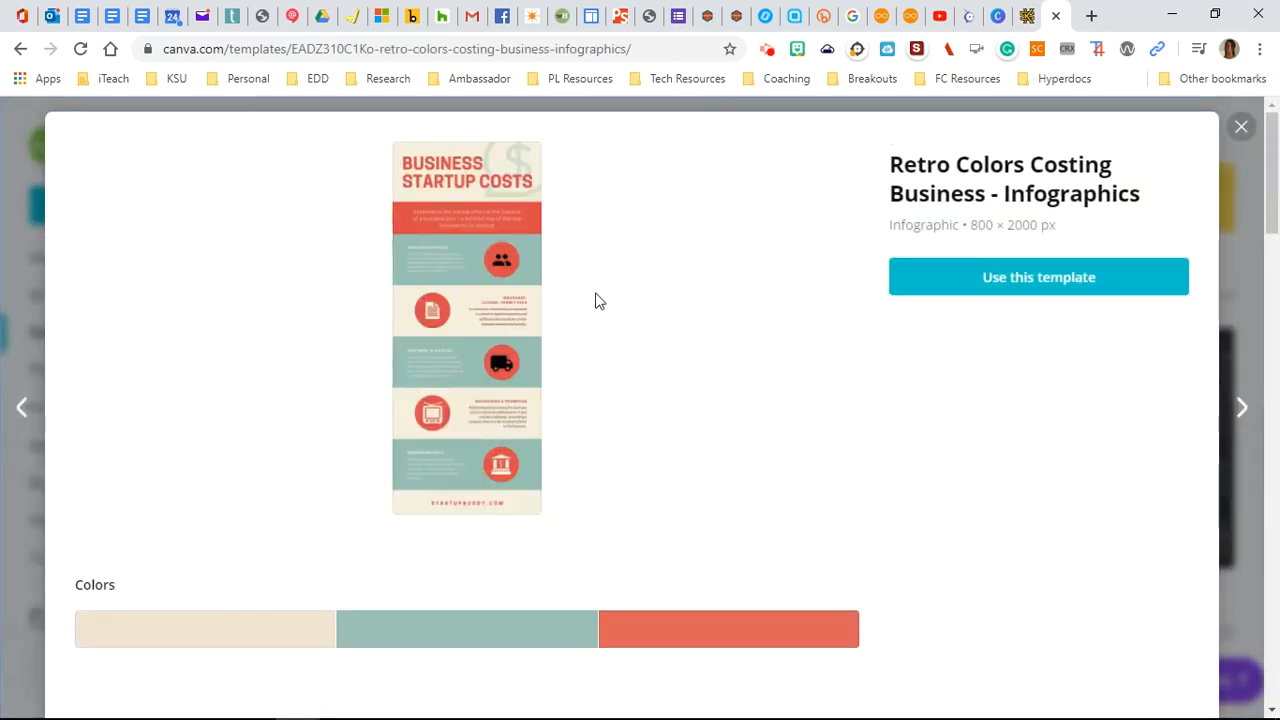
click(1048, 289)
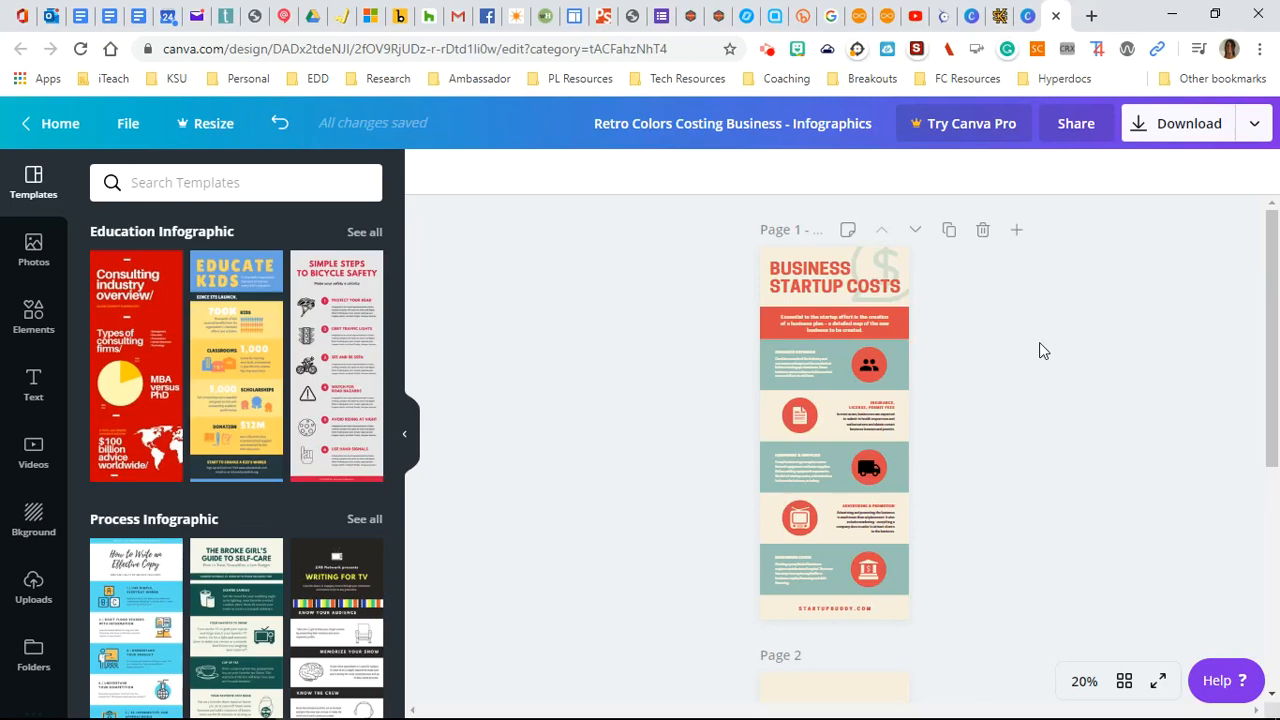
Step: Replace the infographic's title "BUSINESS STARTUP COSTS" with "3 TYPES OF GOVERNMENT"
click(1085, 689)
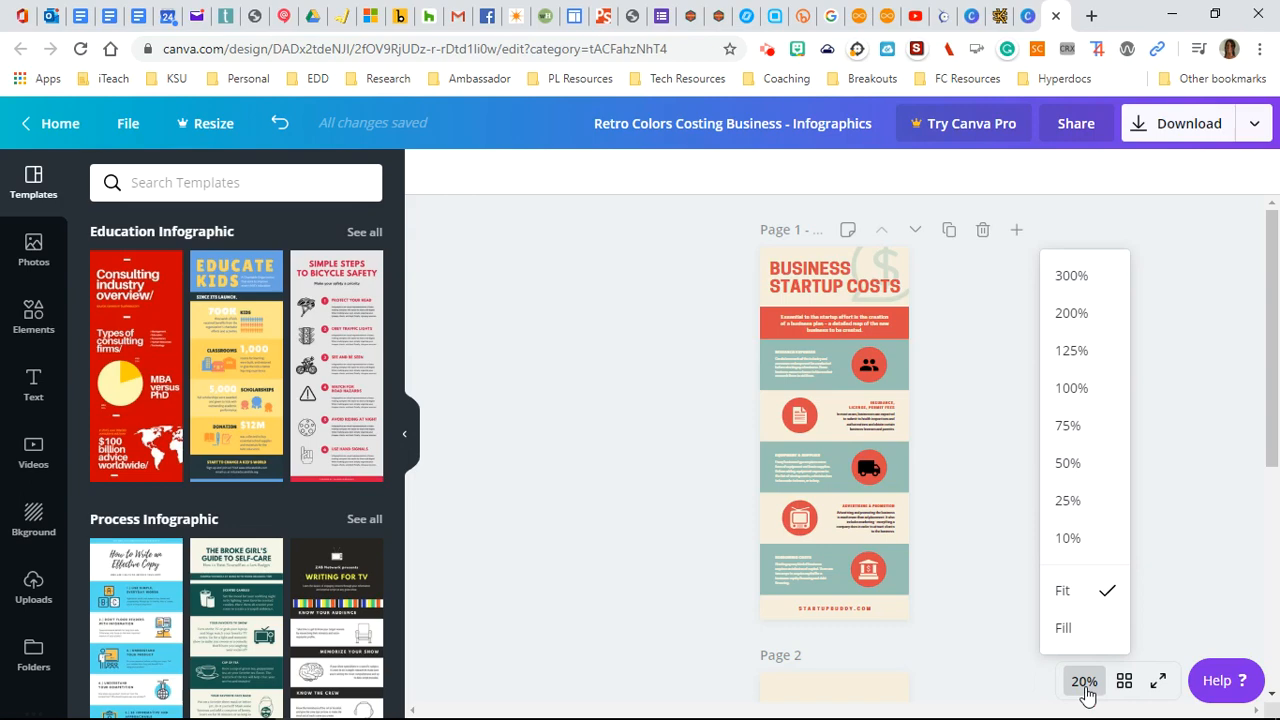
click(1073, 394)
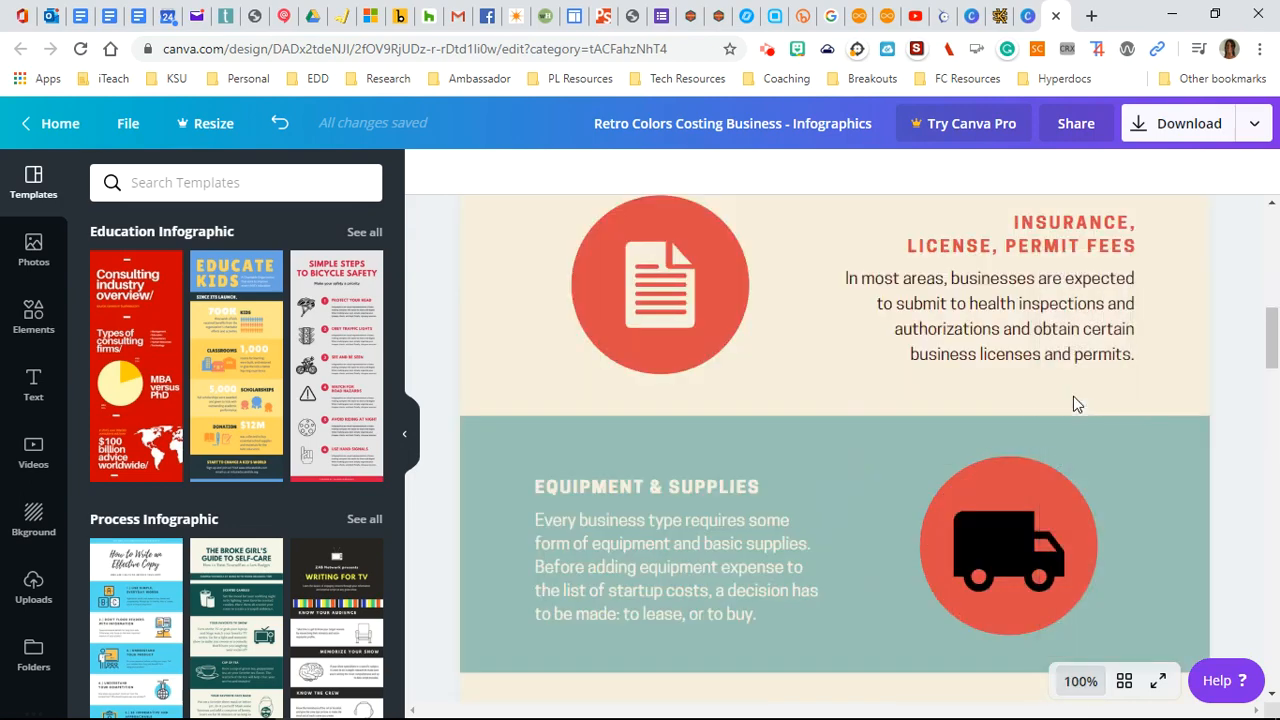
scroll(1073, 396, up, 5)
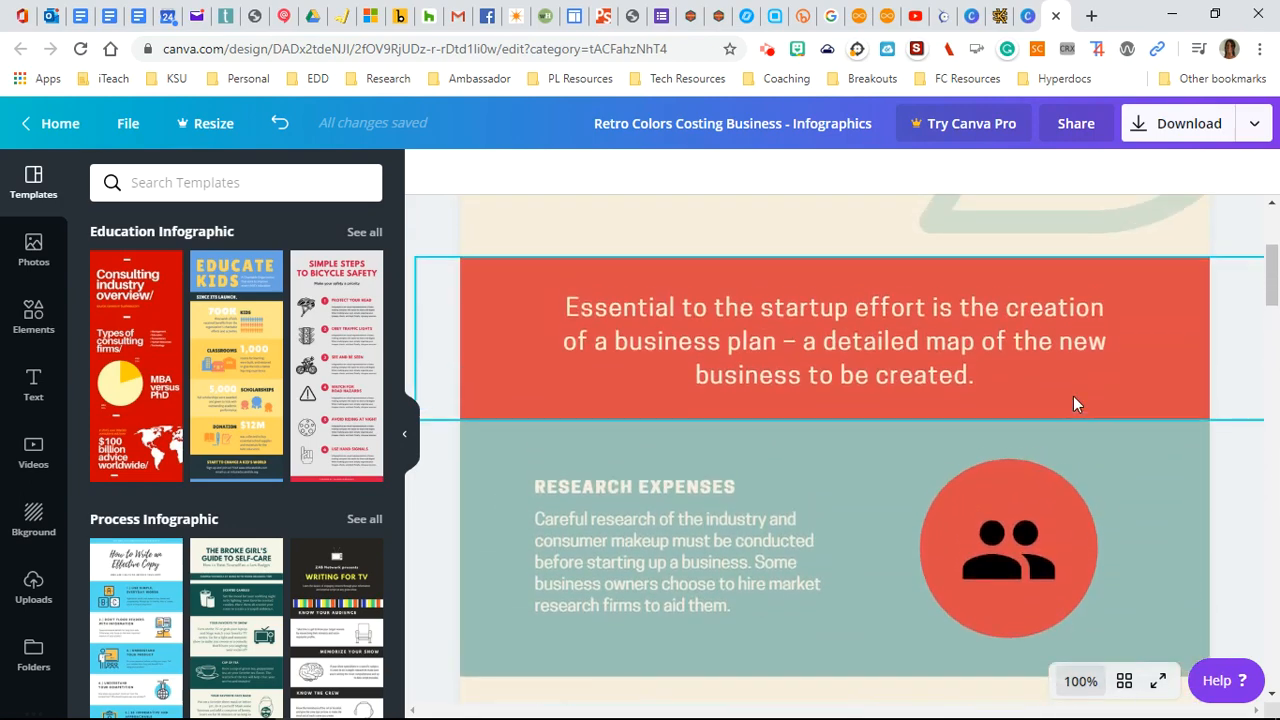
scroll(1073, 396, up, 3)
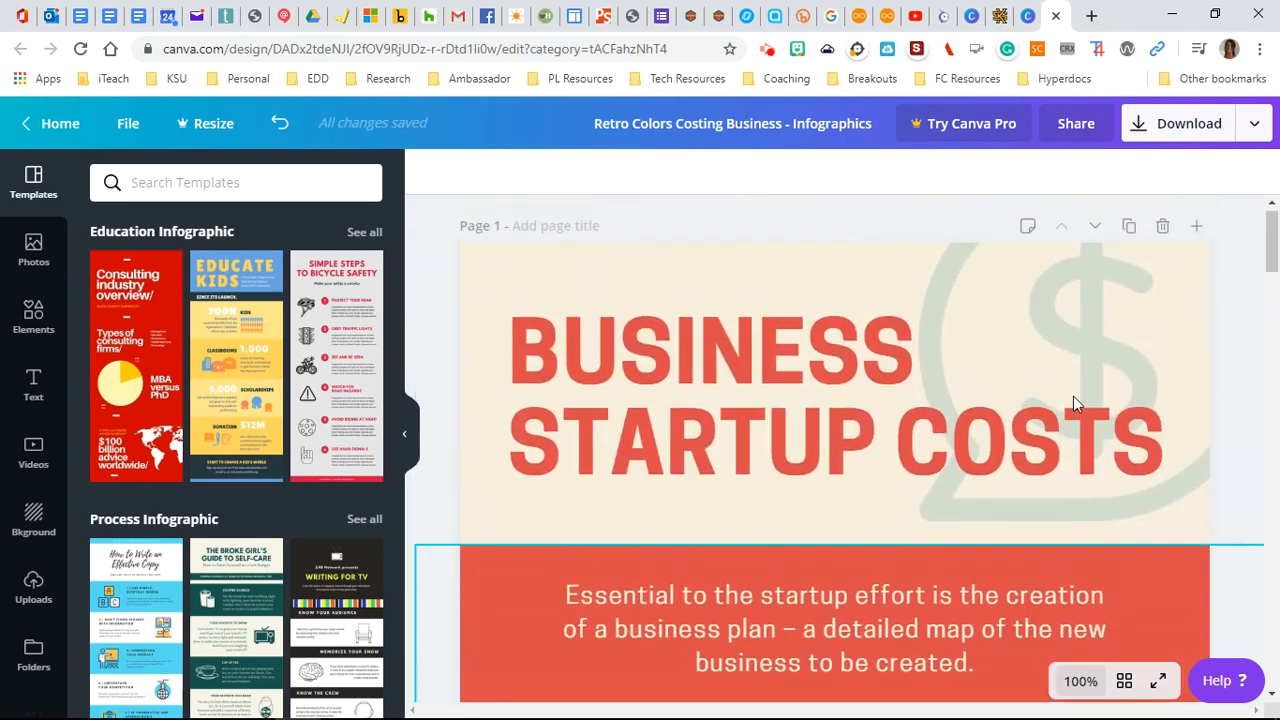
click(826, 347)
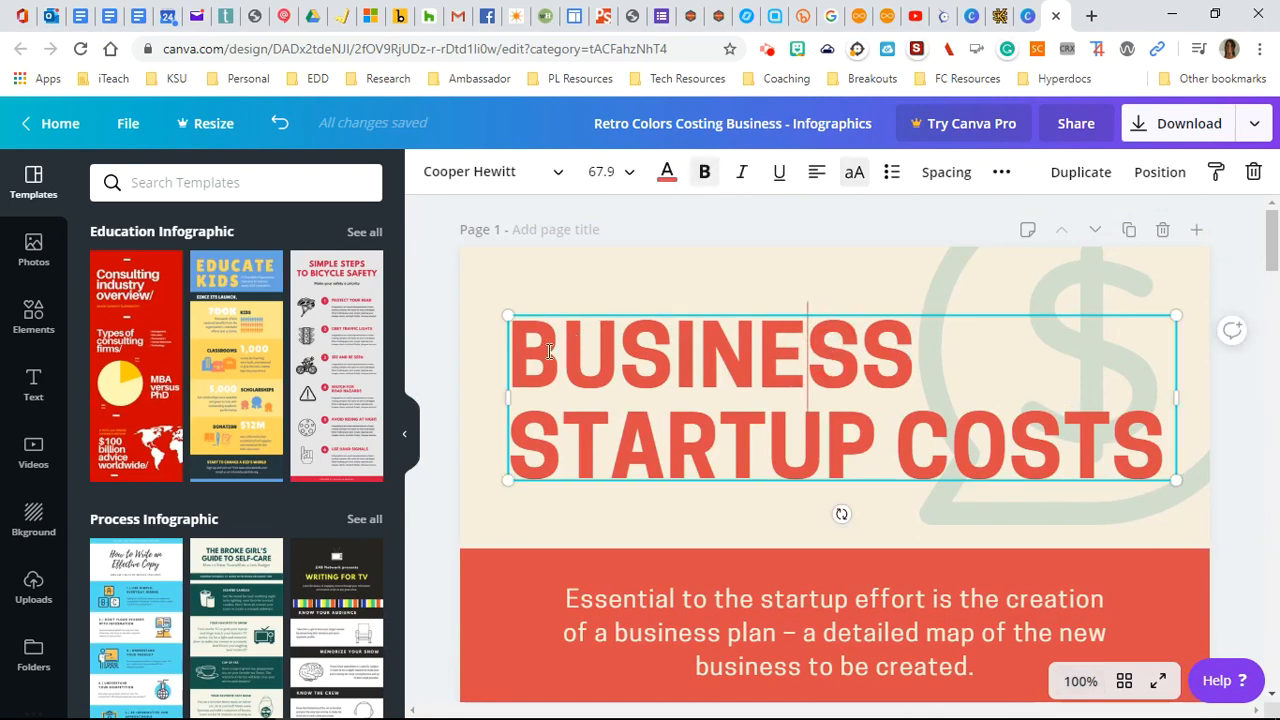
drag(524, 346, 1176, 420)
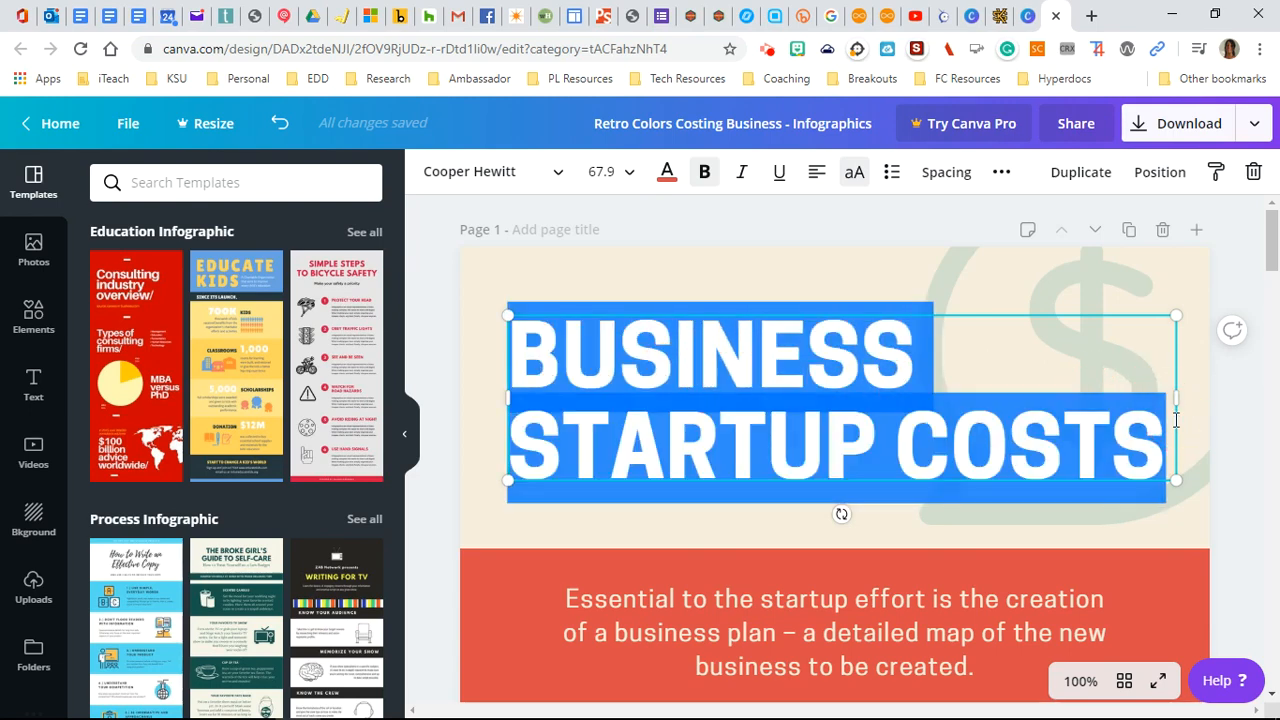
text(3 TY)
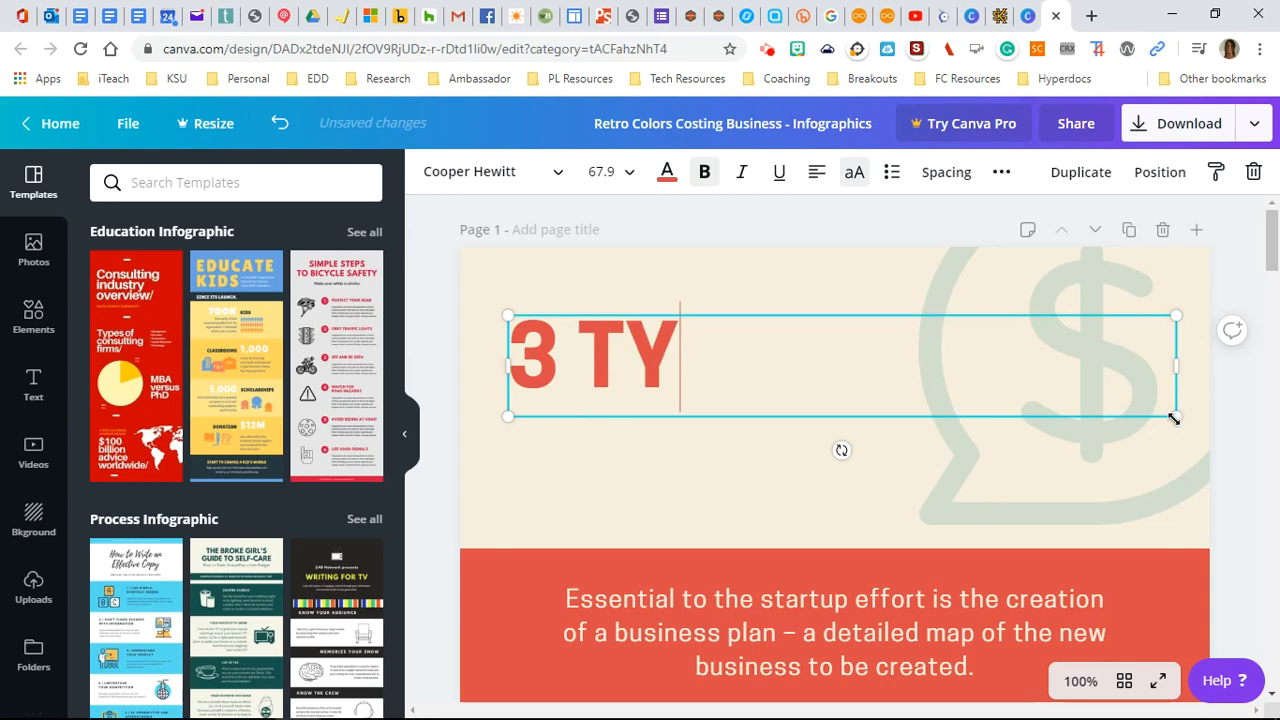
text(PES OF )
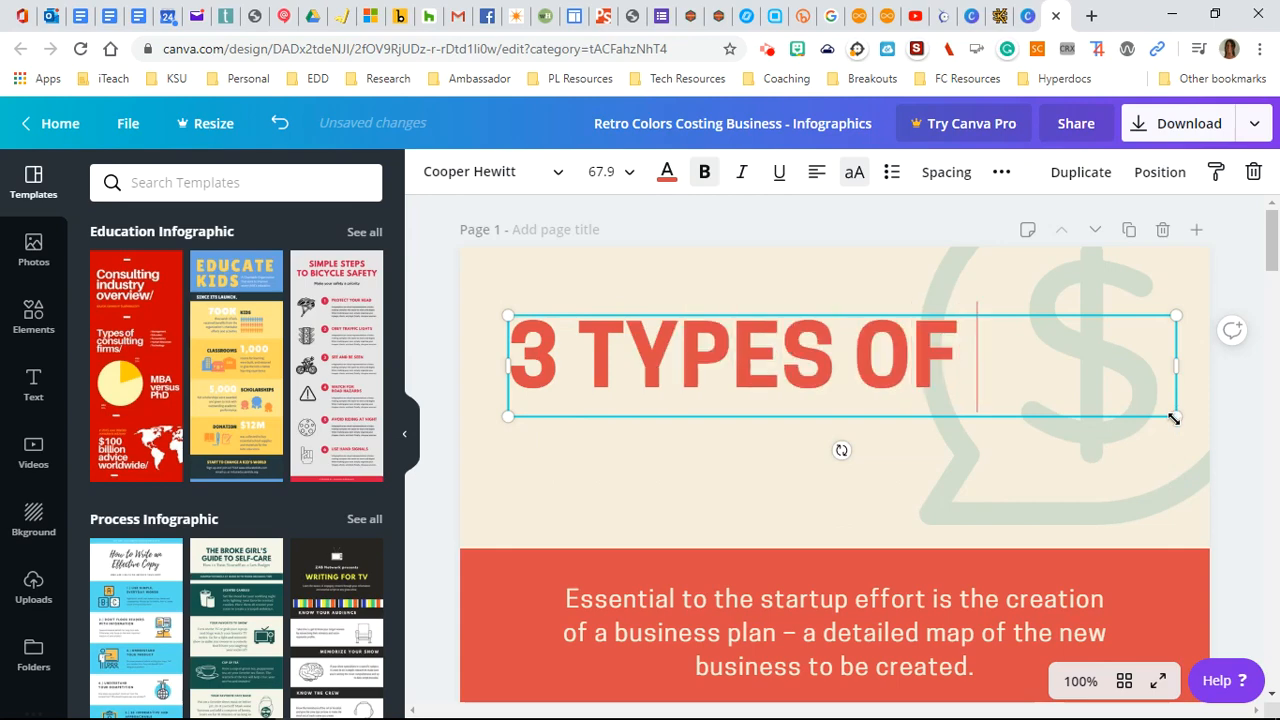
text(GOVERN)
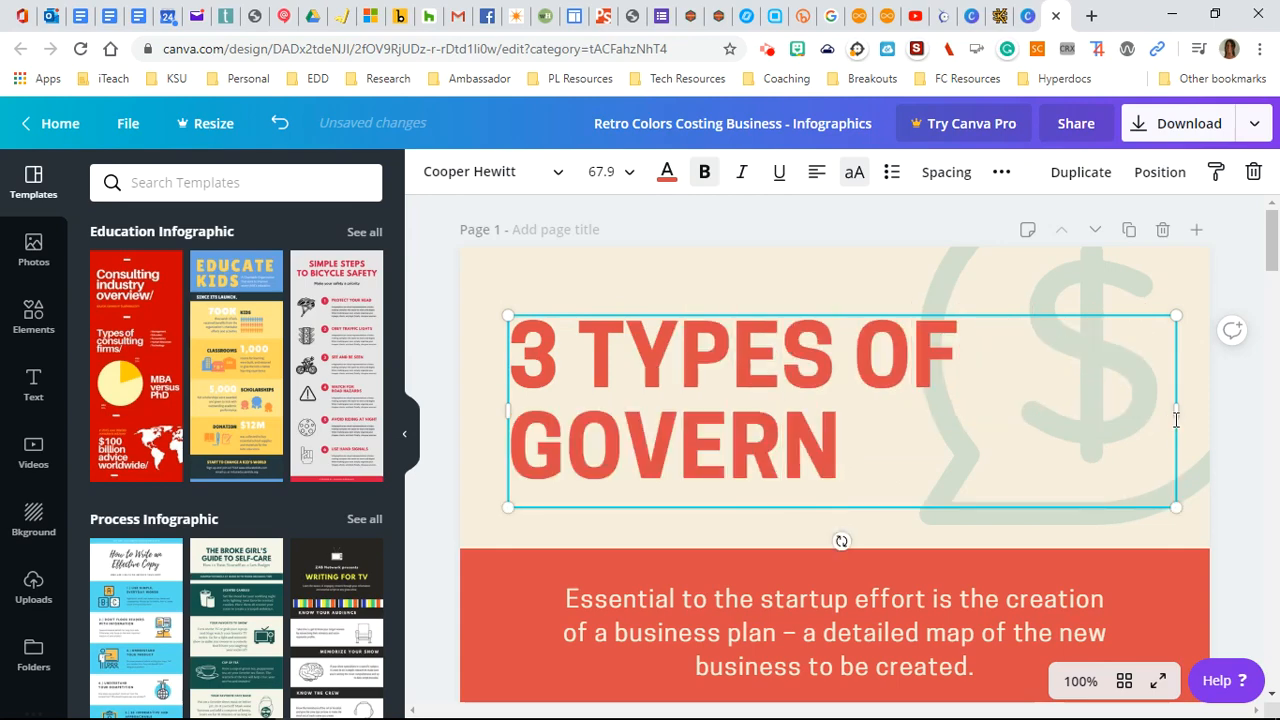
text(MENT)
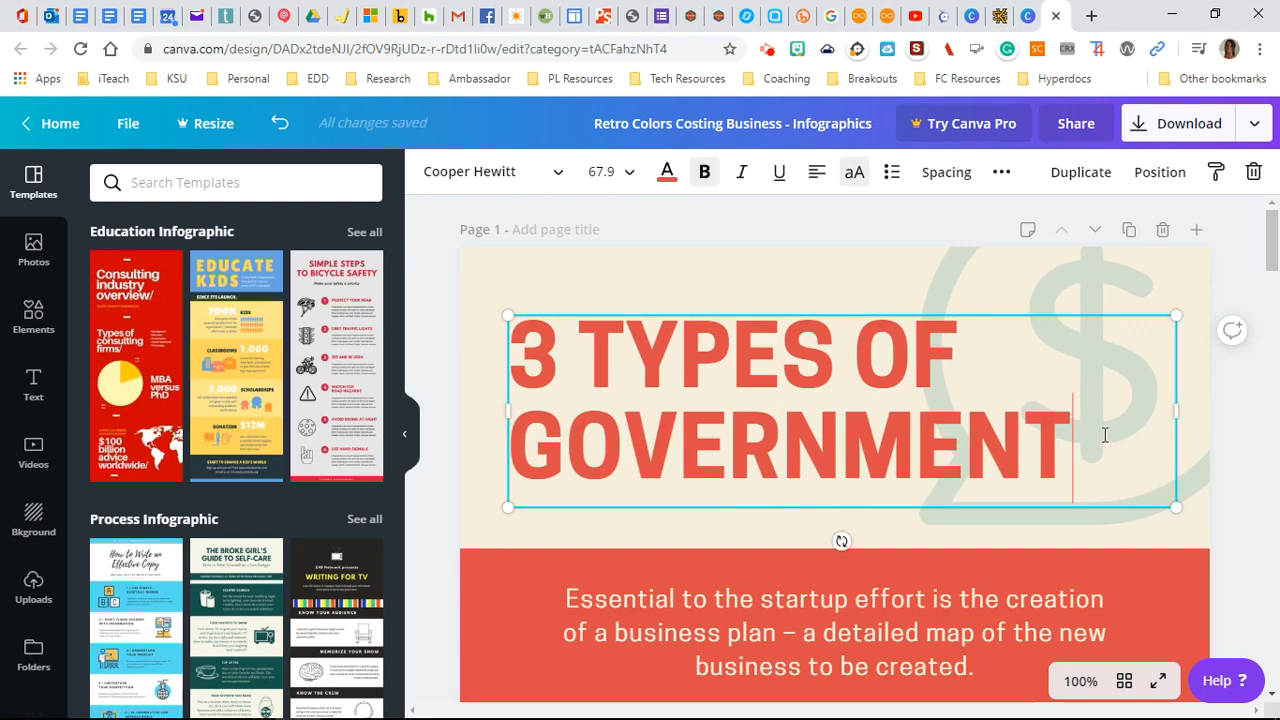
Step: Recolor the whole title text with a custom dark green, #218f2c
drag(1104, 434, 524, 343)
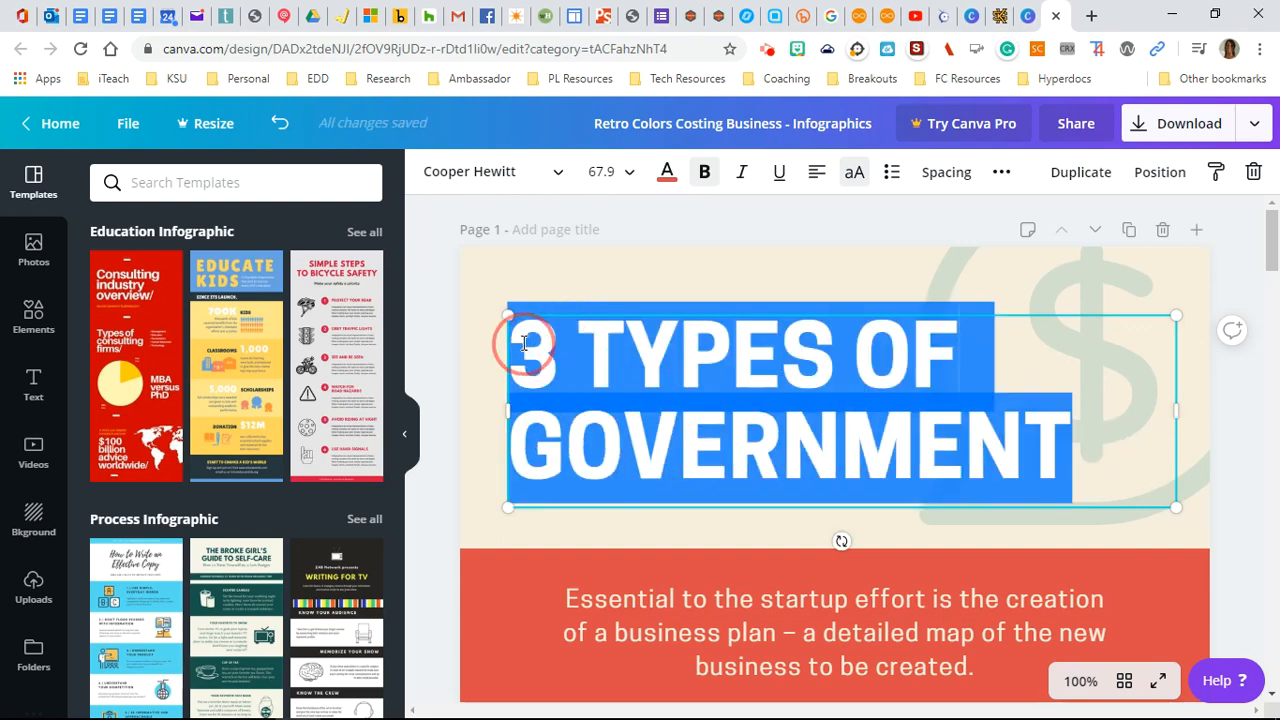
click(664, 176)
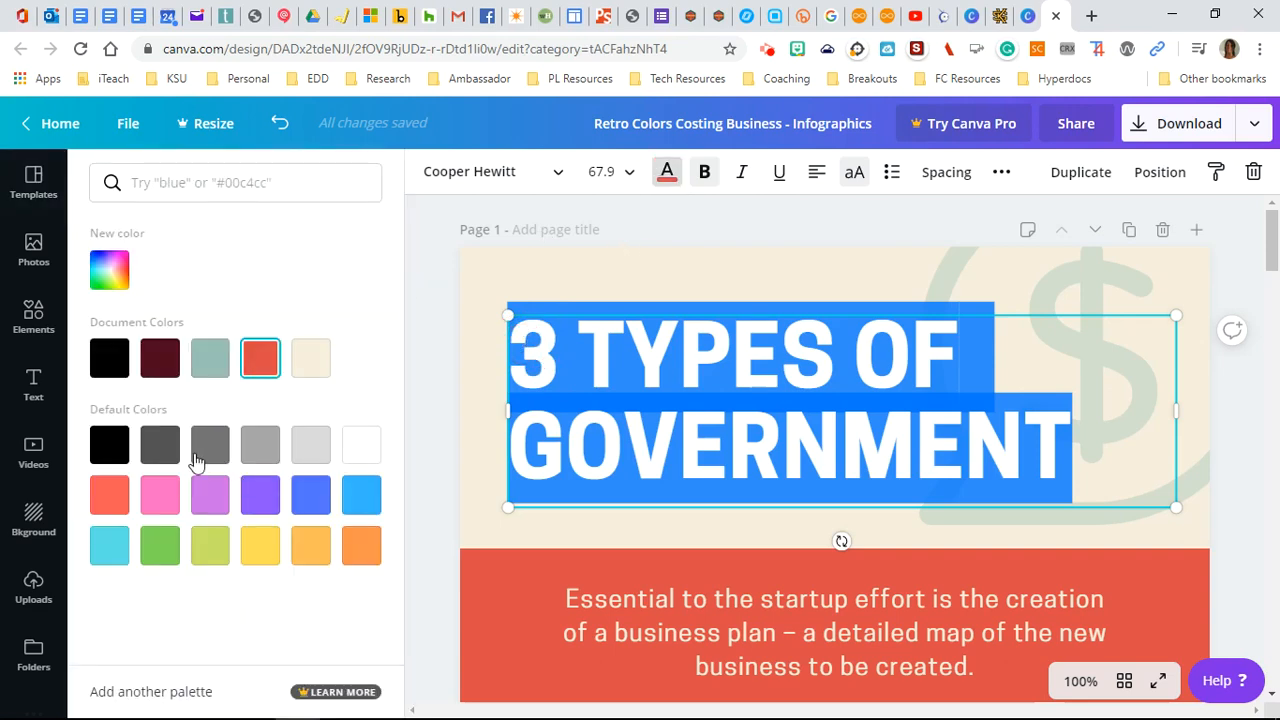
click(110, 270)
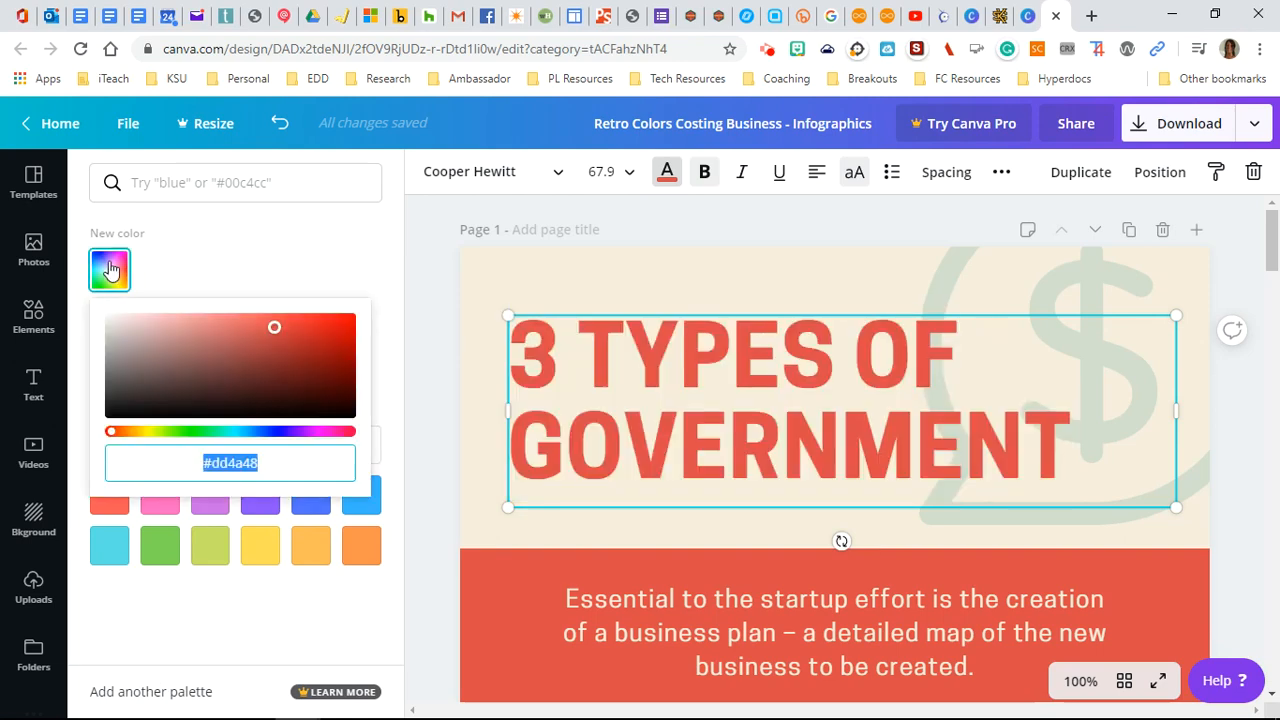
click(196, 432)
click(210, 331)
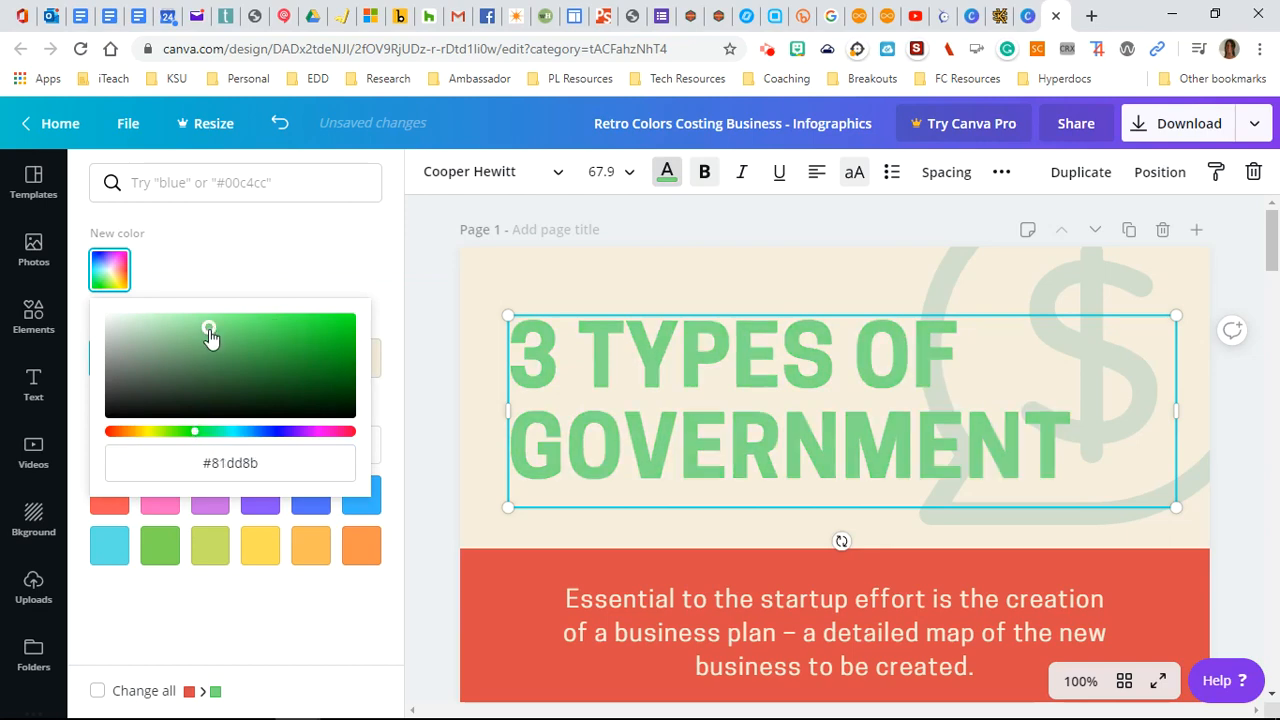
click(250, 360)
click(298, 361)
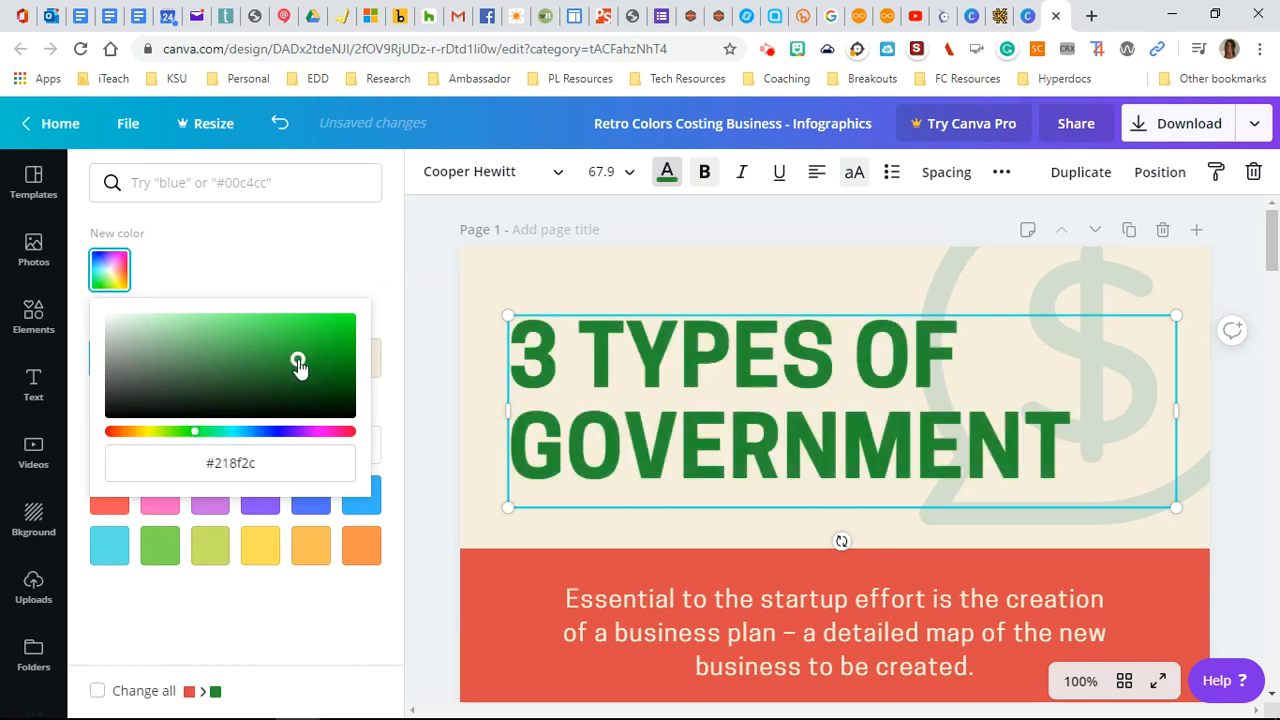
click(251, 242)
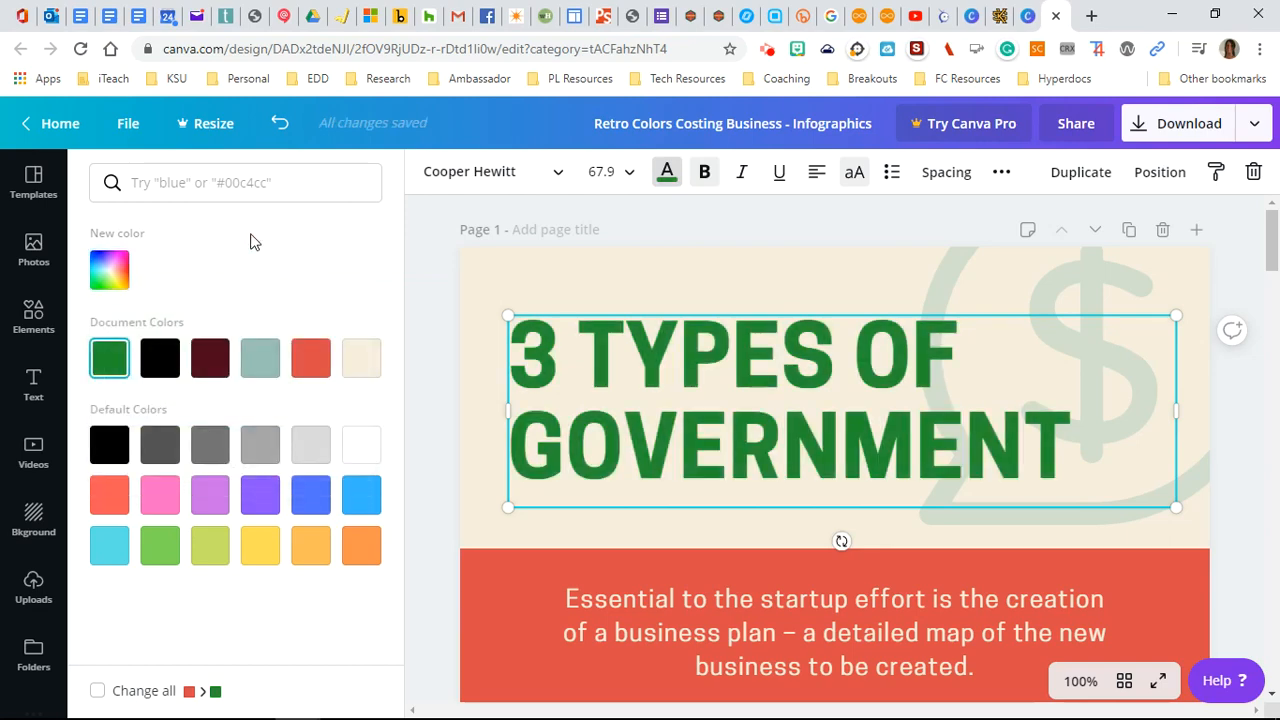
Step: Change the title's font to Abril Fatface and deselect the text
click(557, 176)
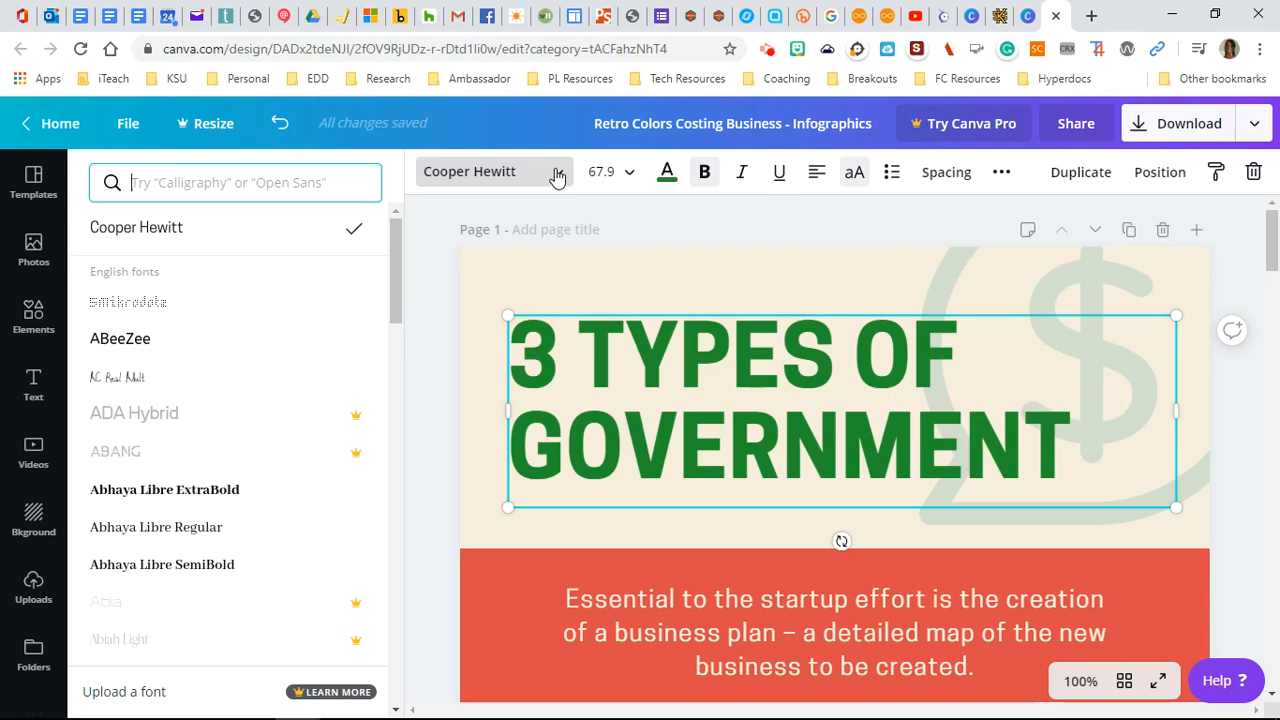
scroll(241, 541, down, 1)
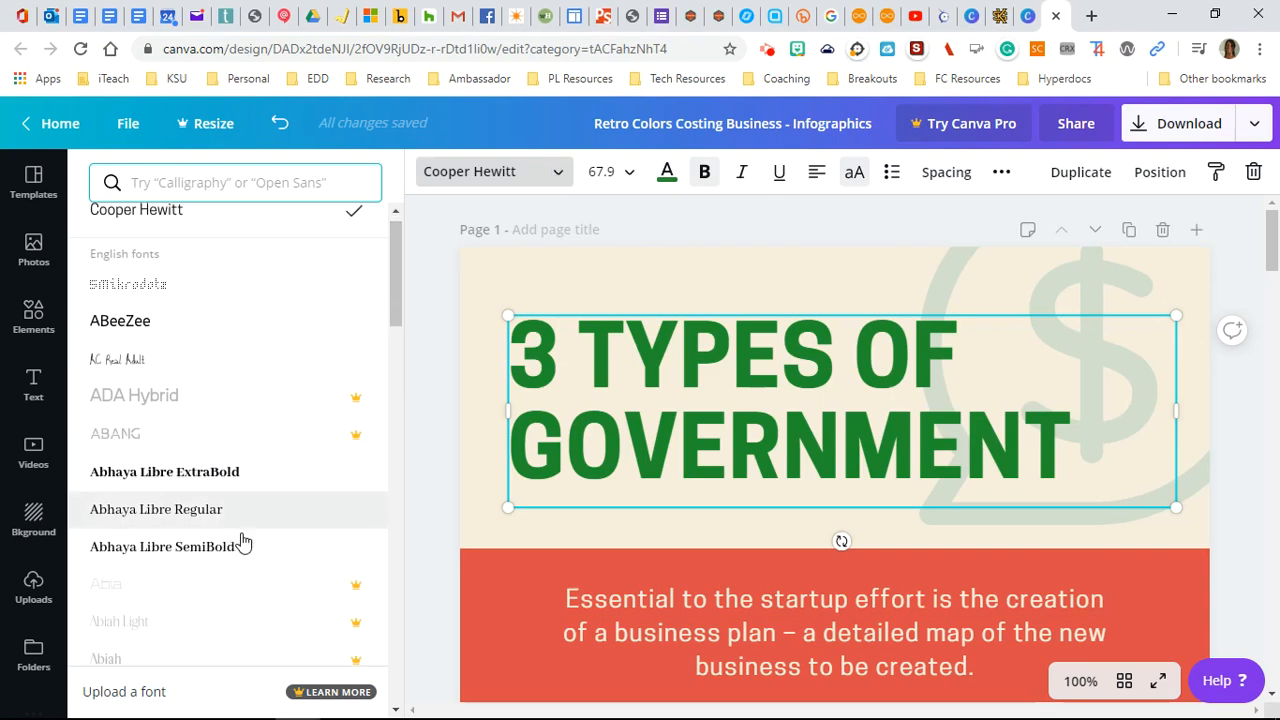
scroll(241, 541, down, 3)
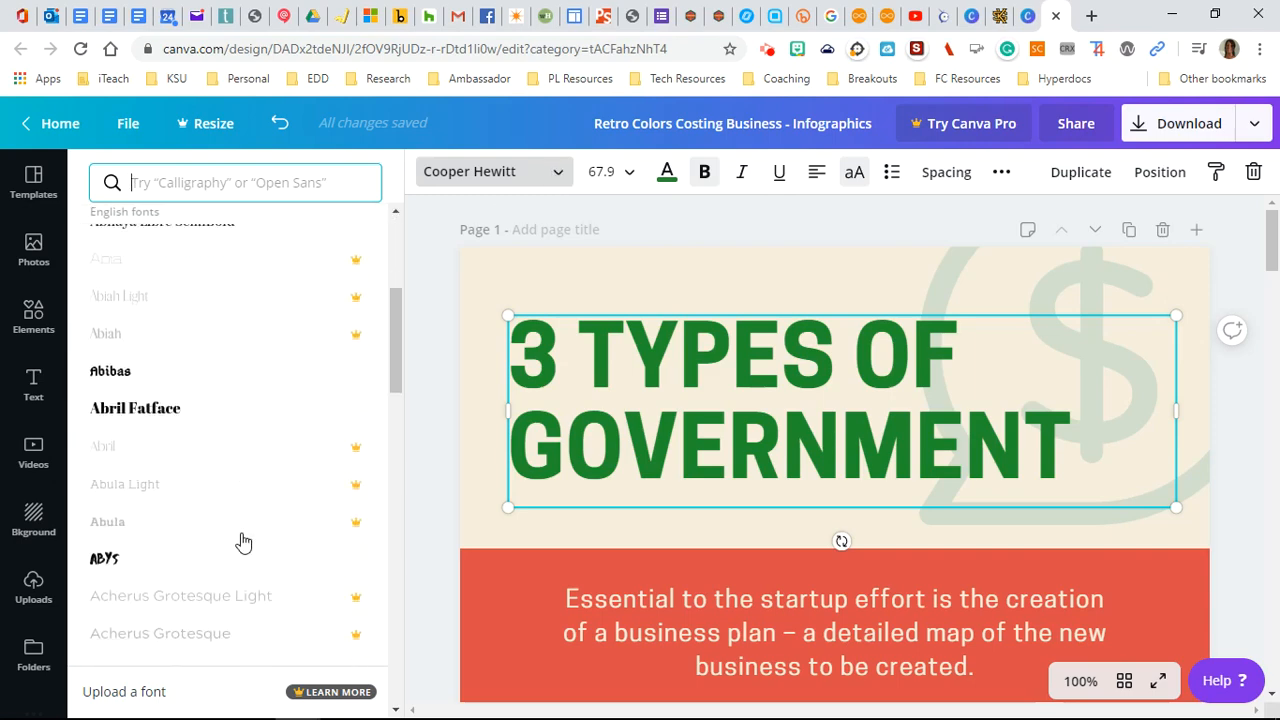
click(214, 394)
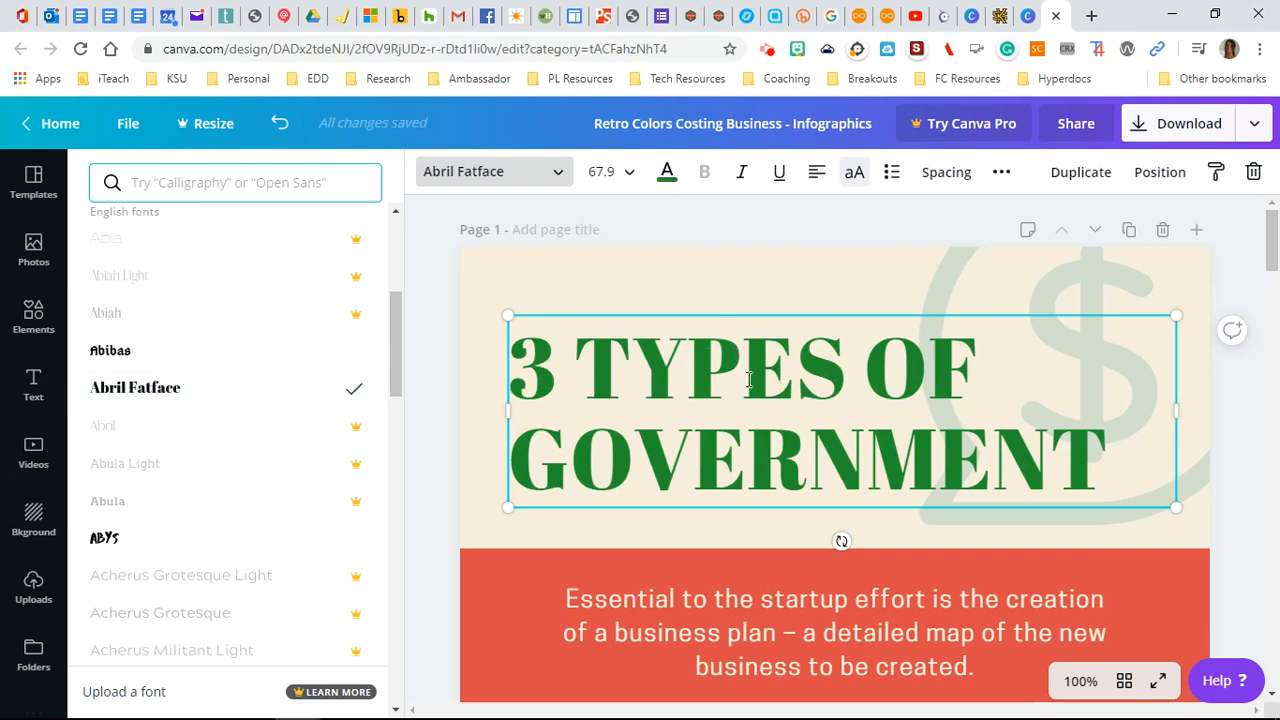
click(650, 298)
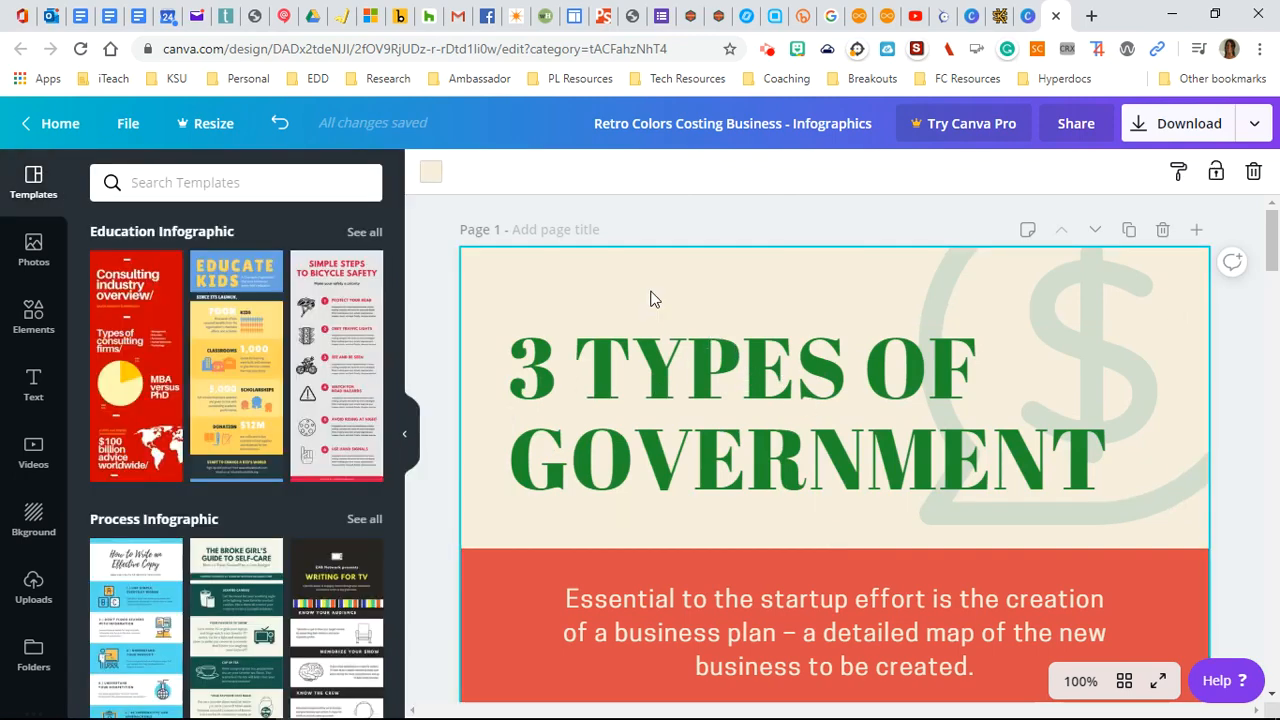
Step: Browse the available background images, gradients and textures for the infographic
scroll(650, 298, down, 3)
scroll(650, 298, up, 3)
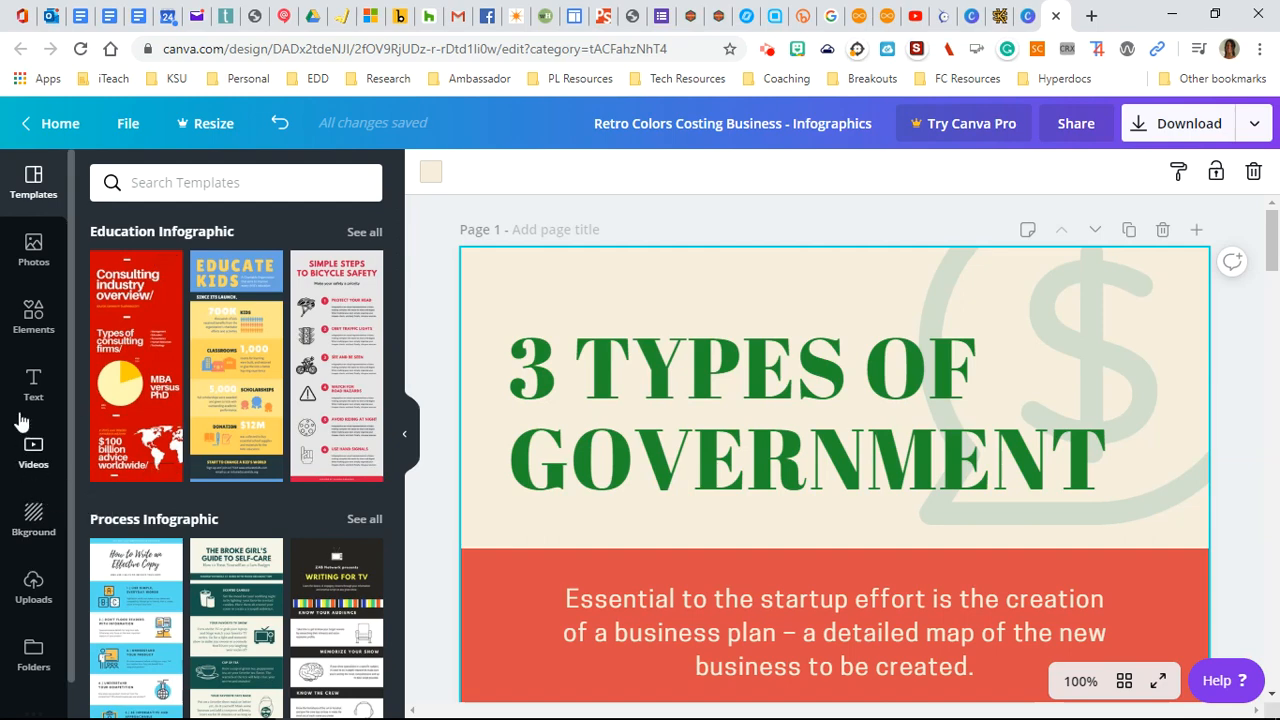
click(34, 522)
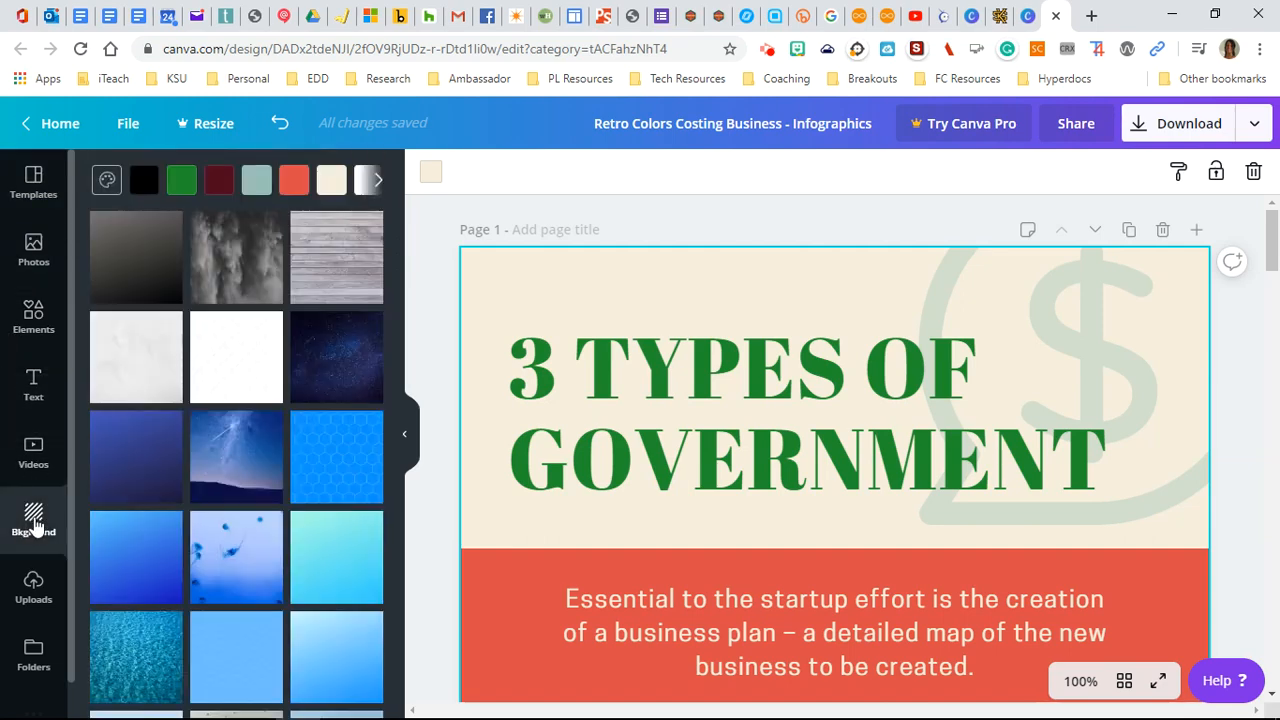
scroll(309, 503, down, 5)
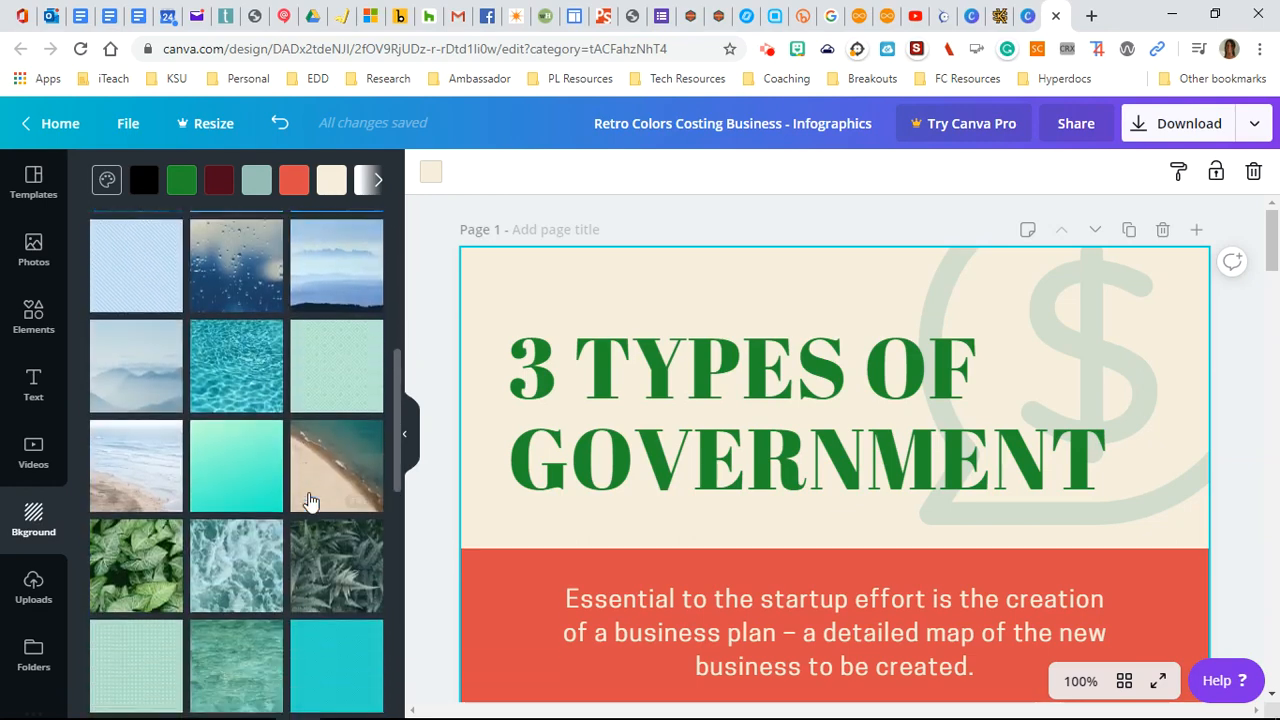
scroll(309, 503, down, 1)
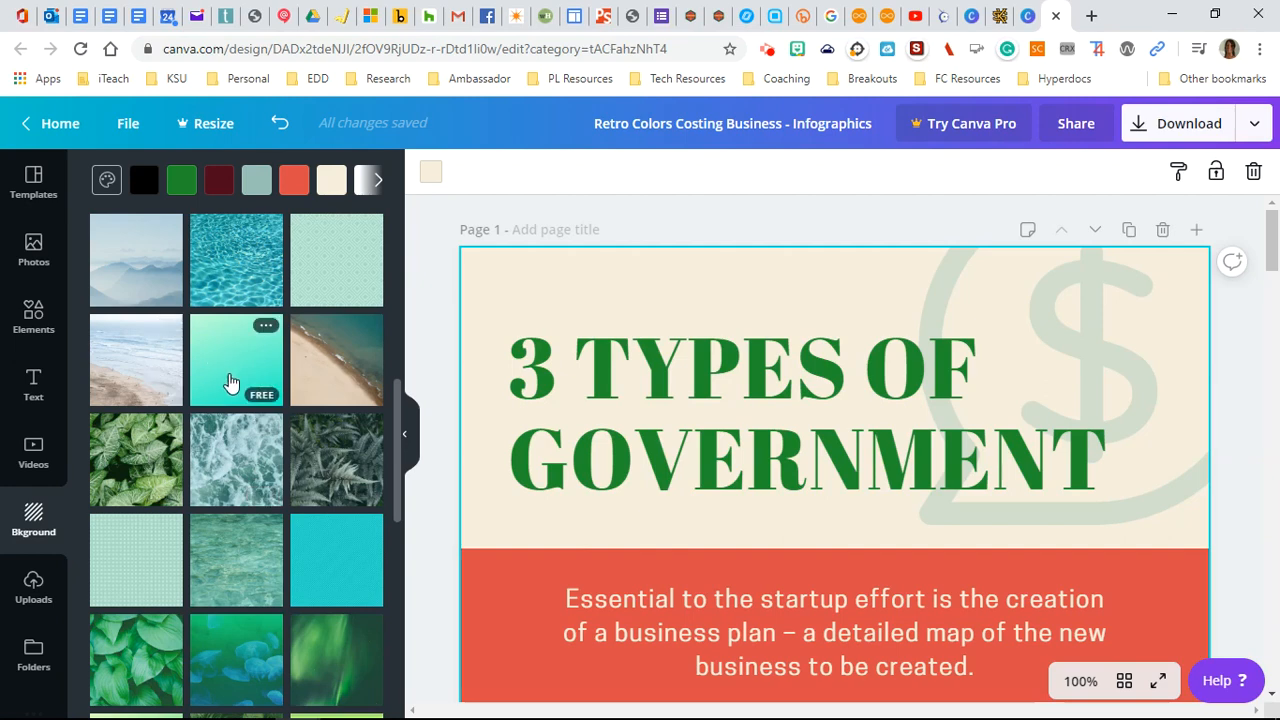
scroll(230, 383, up, 3)
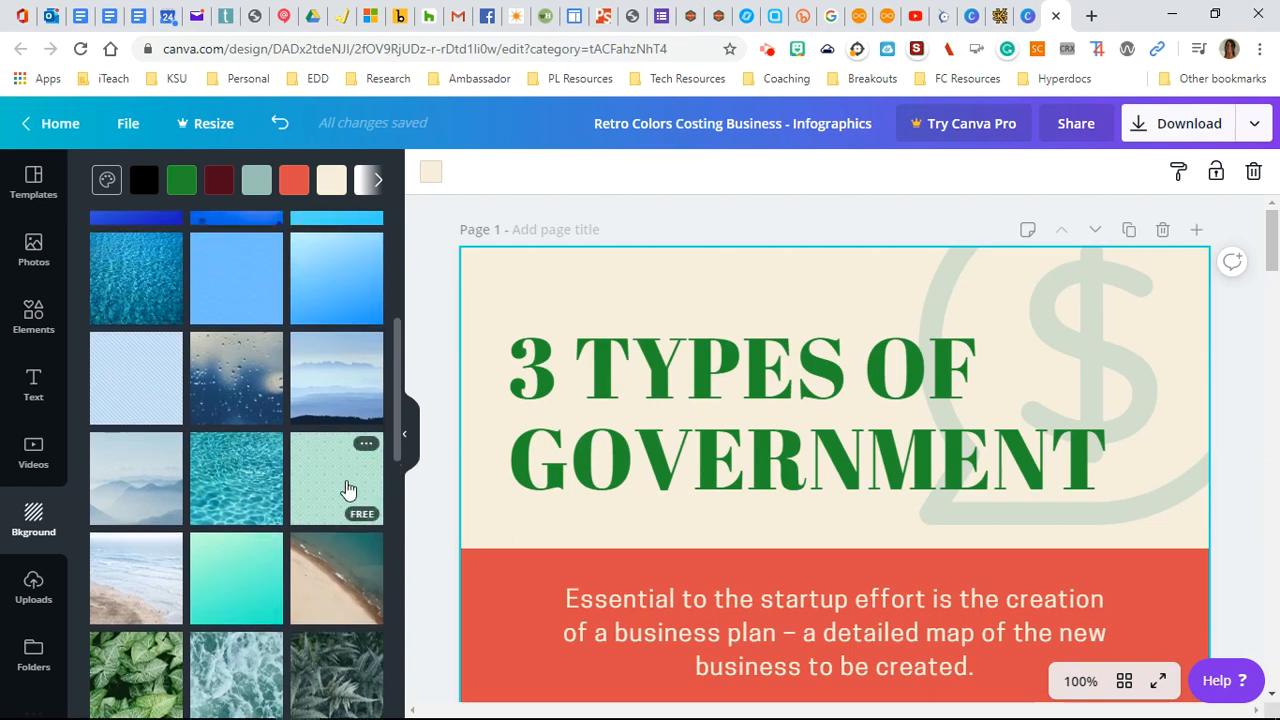
scroll(347, 488, up, 3)
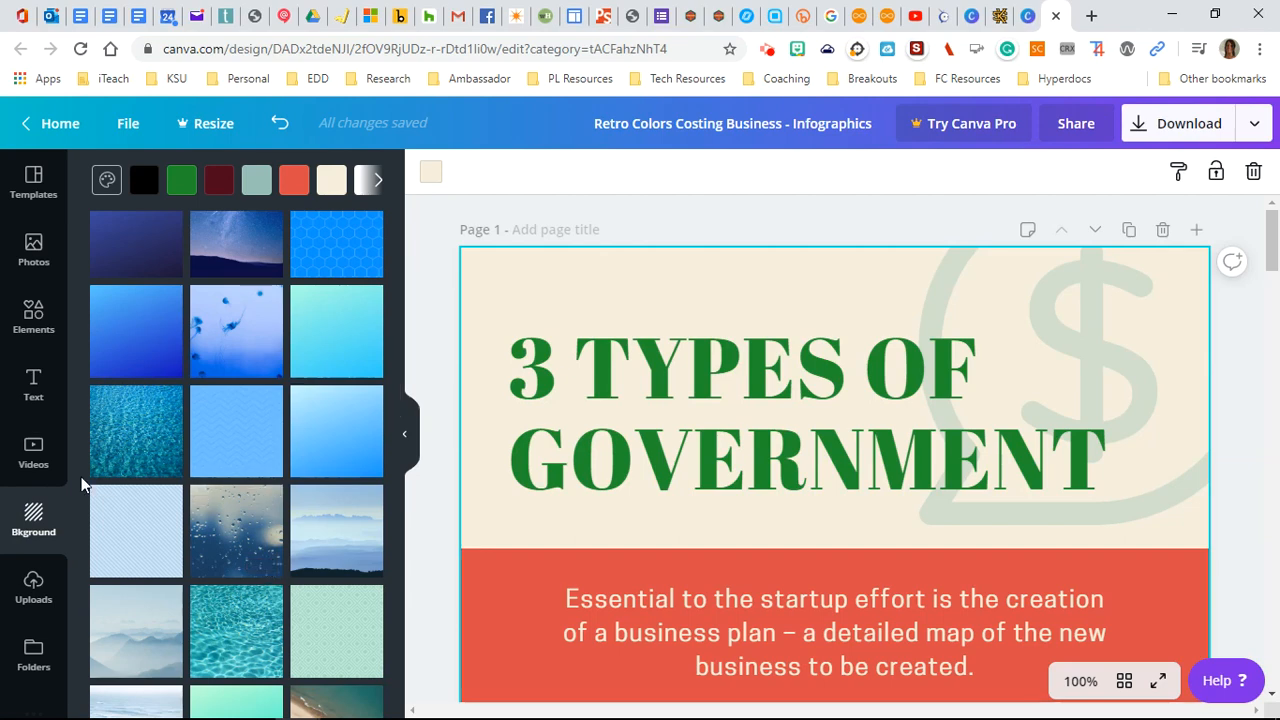
Step: Search the photo library for "government"
click(16, 260)
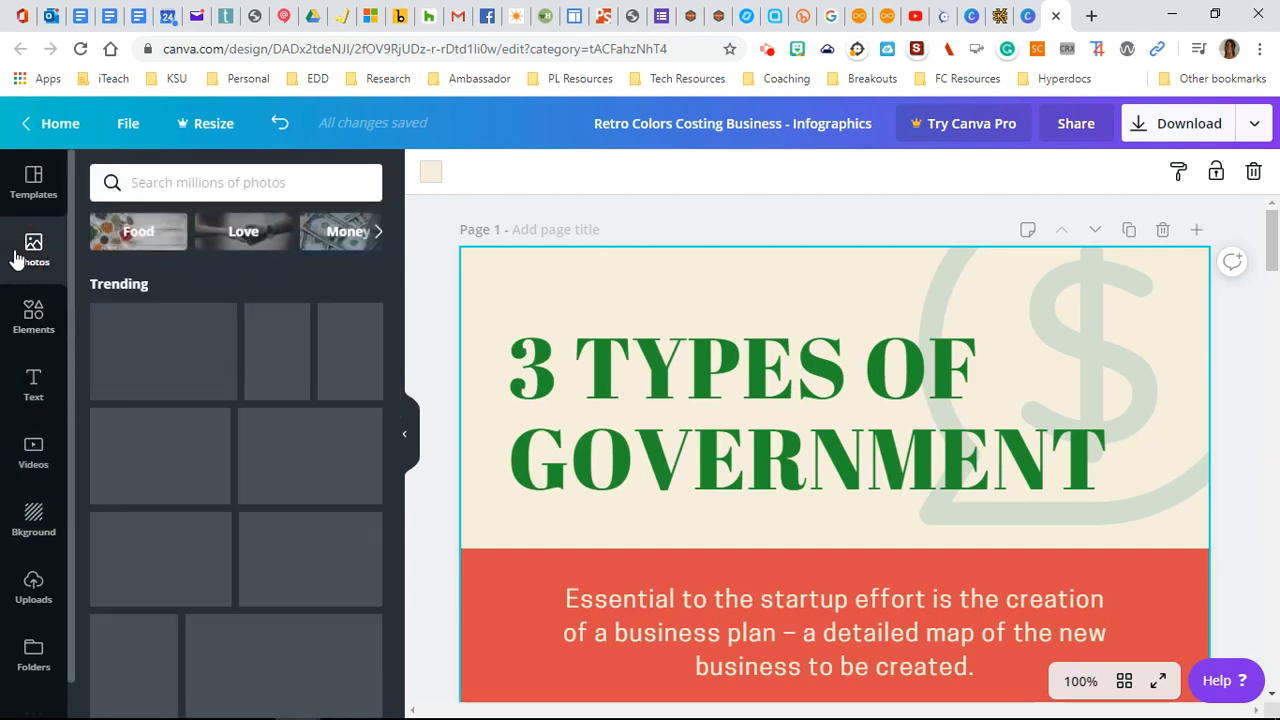
click(174, 172)
text(government)
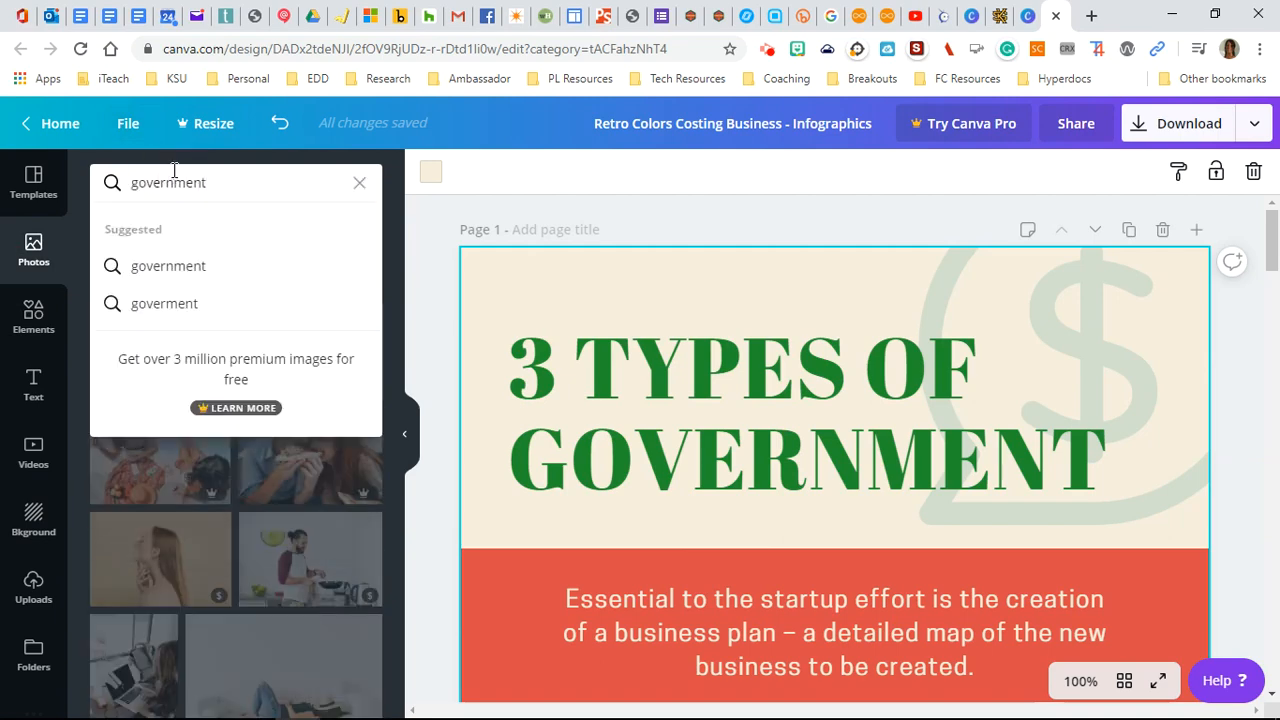
click(191, 265)
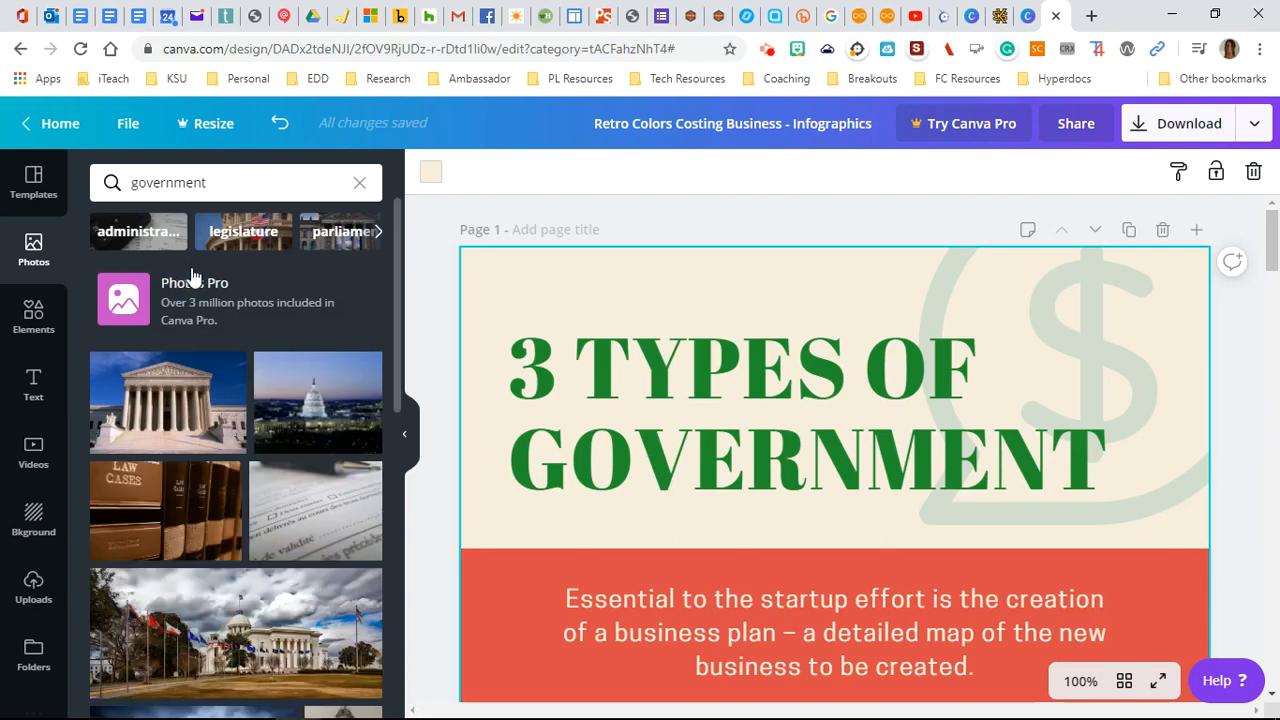
Step: Look through the government photo results and check which images are free and which require payment or Canva Pro
scroll(228, 408, down, 2)
mouse_move(228, 408)
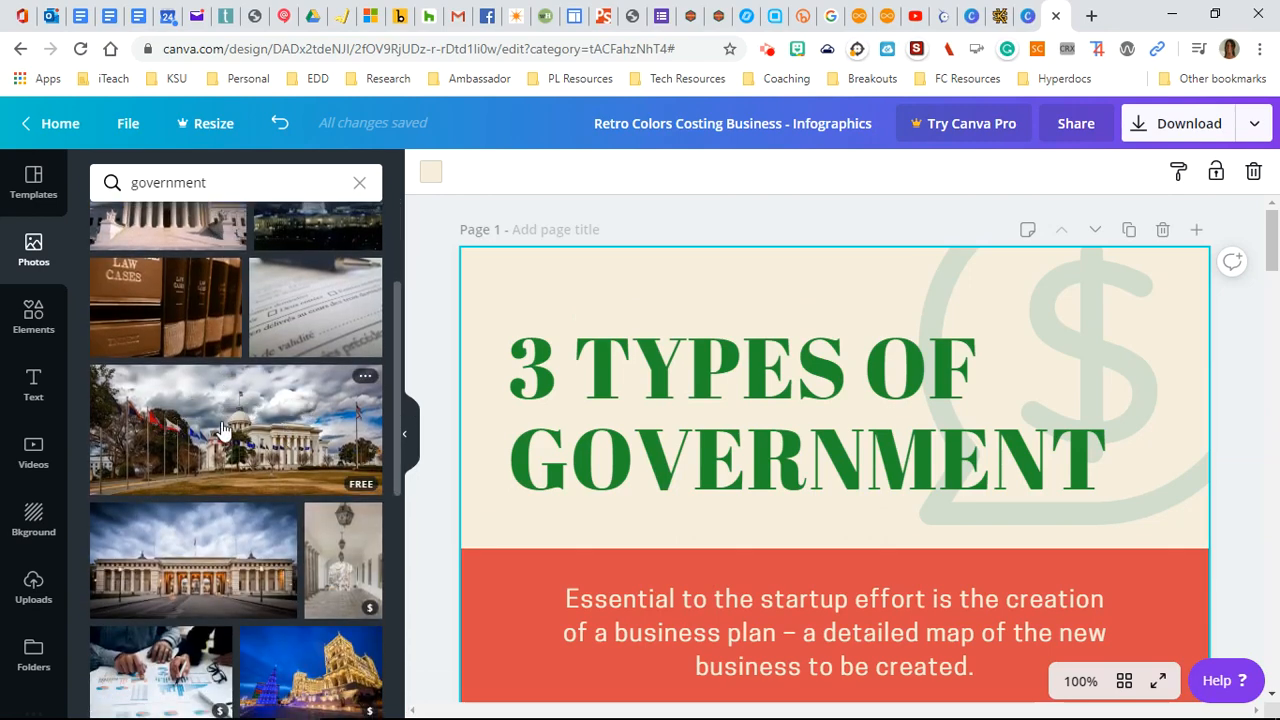
scroll(300, 400, down, 5)
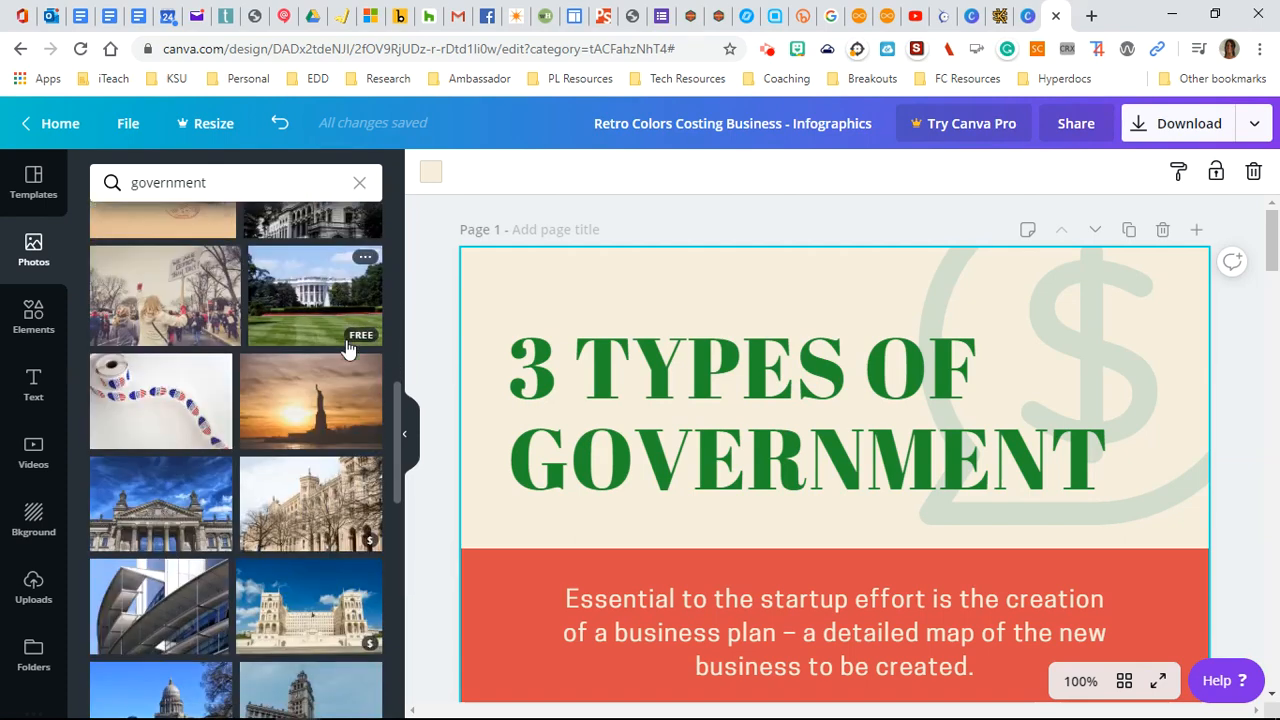
scroll(347, 347, down, 5)
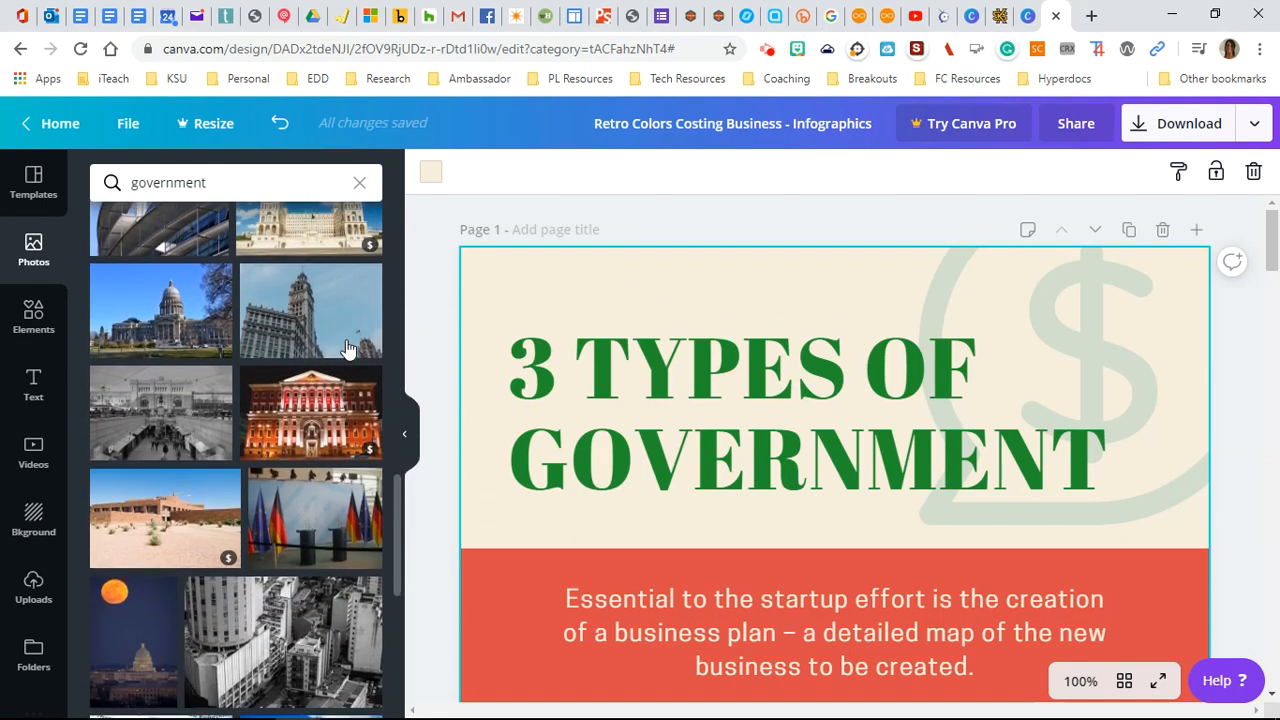
scroll(347, 347, down, 5)
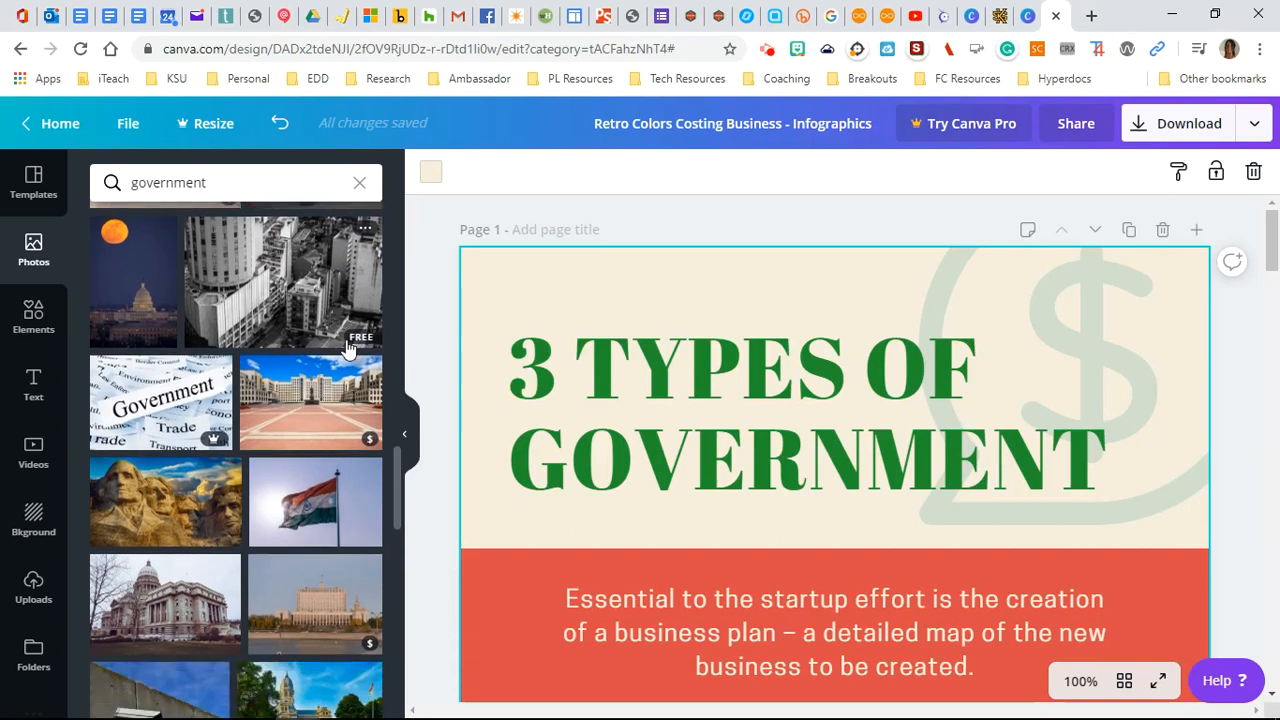
scroll(347, 347, down, 5)
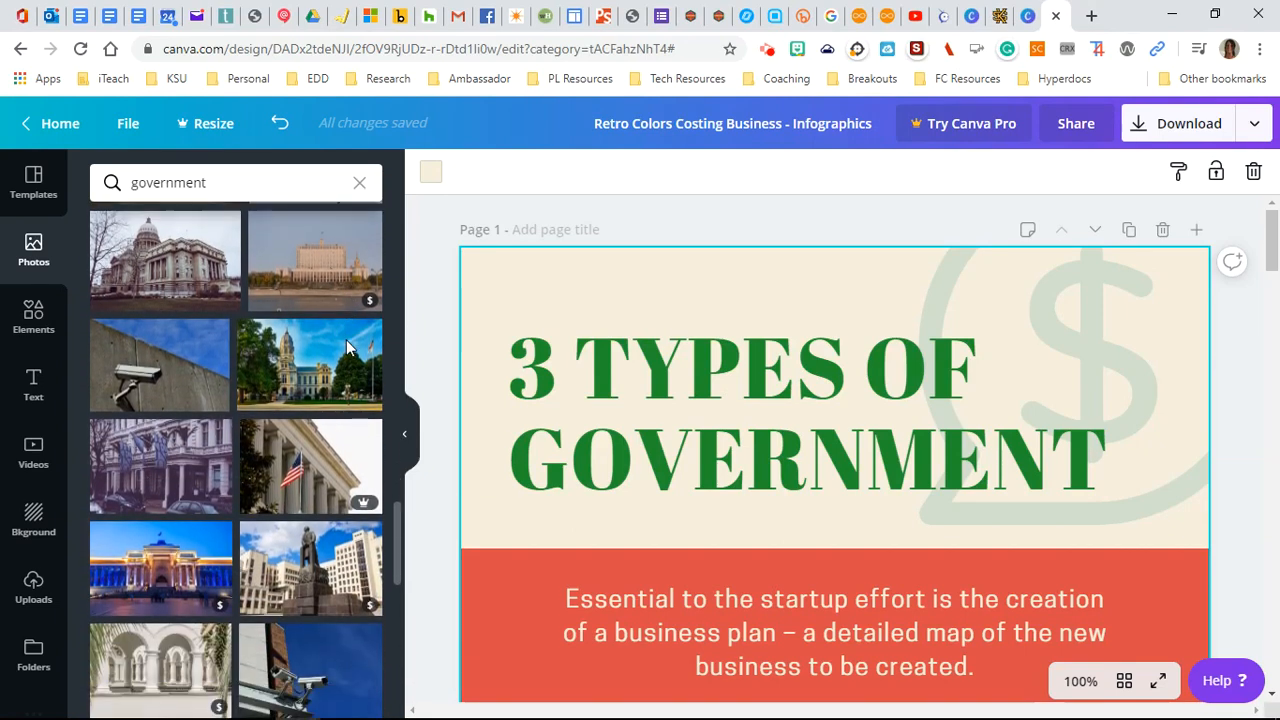
mouse_move(348, 347)
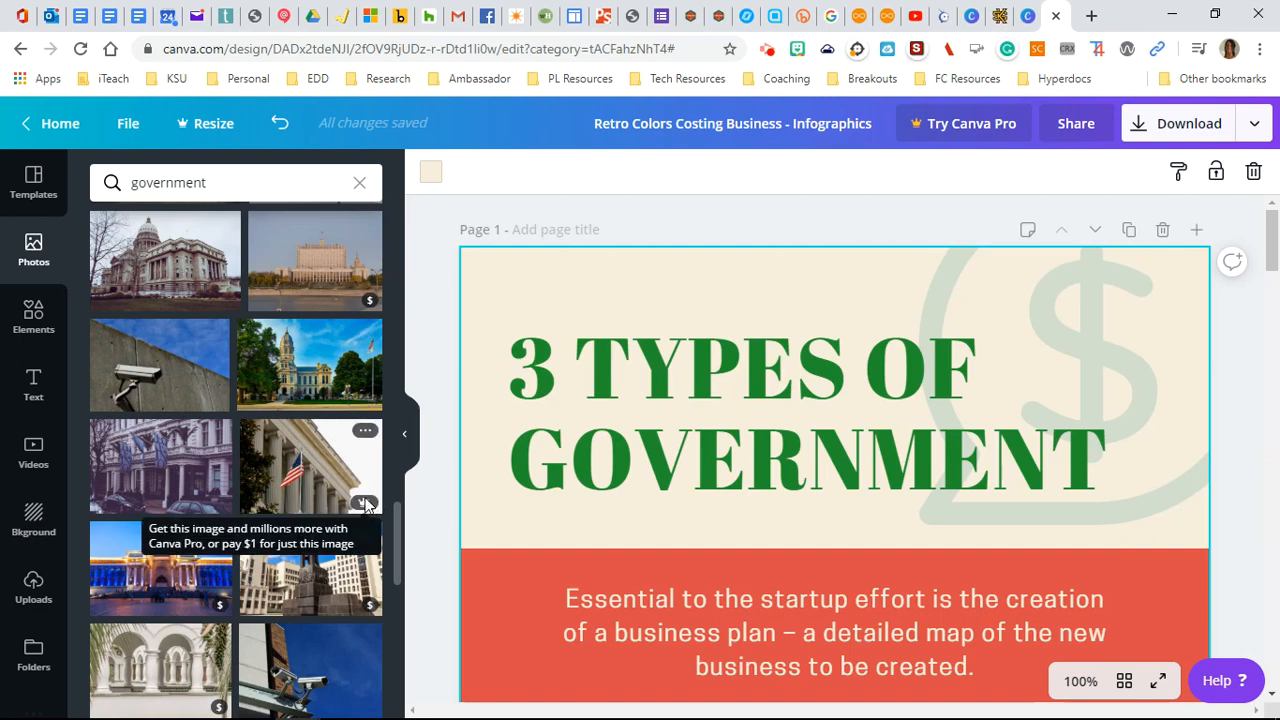
scroll(295, 458, up, 3)
scroll(295, 458, up, 2)
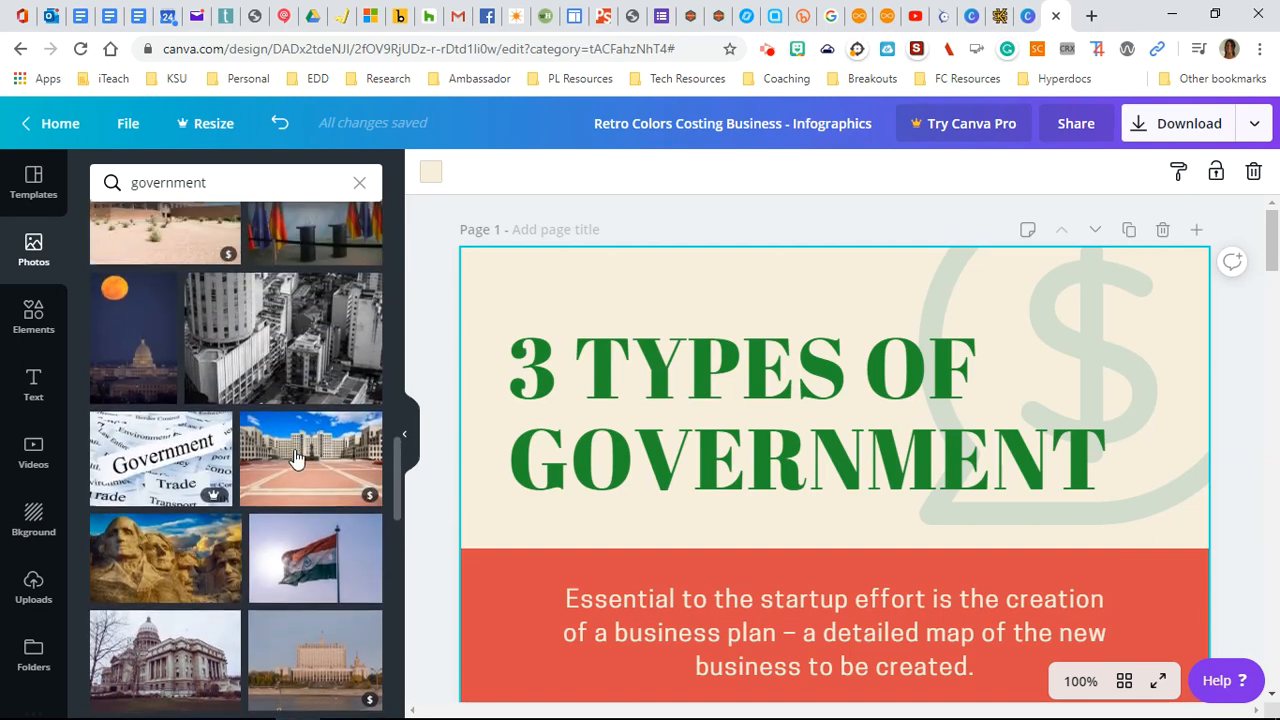
scroll(295, 458, up, 2)
scroll(295, 458, up, 3)
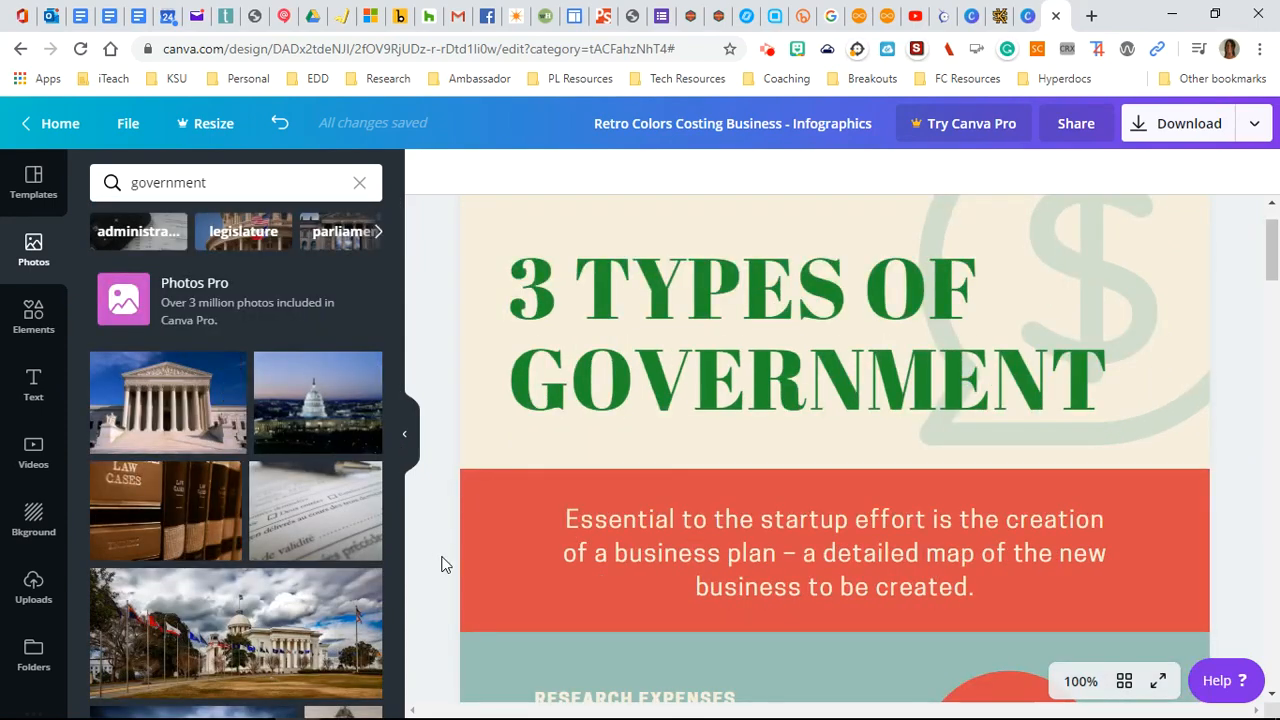
Step: Recolor the red banner below the title, trying the document's muted teal before settling on the default medium gray
click(507, 520)
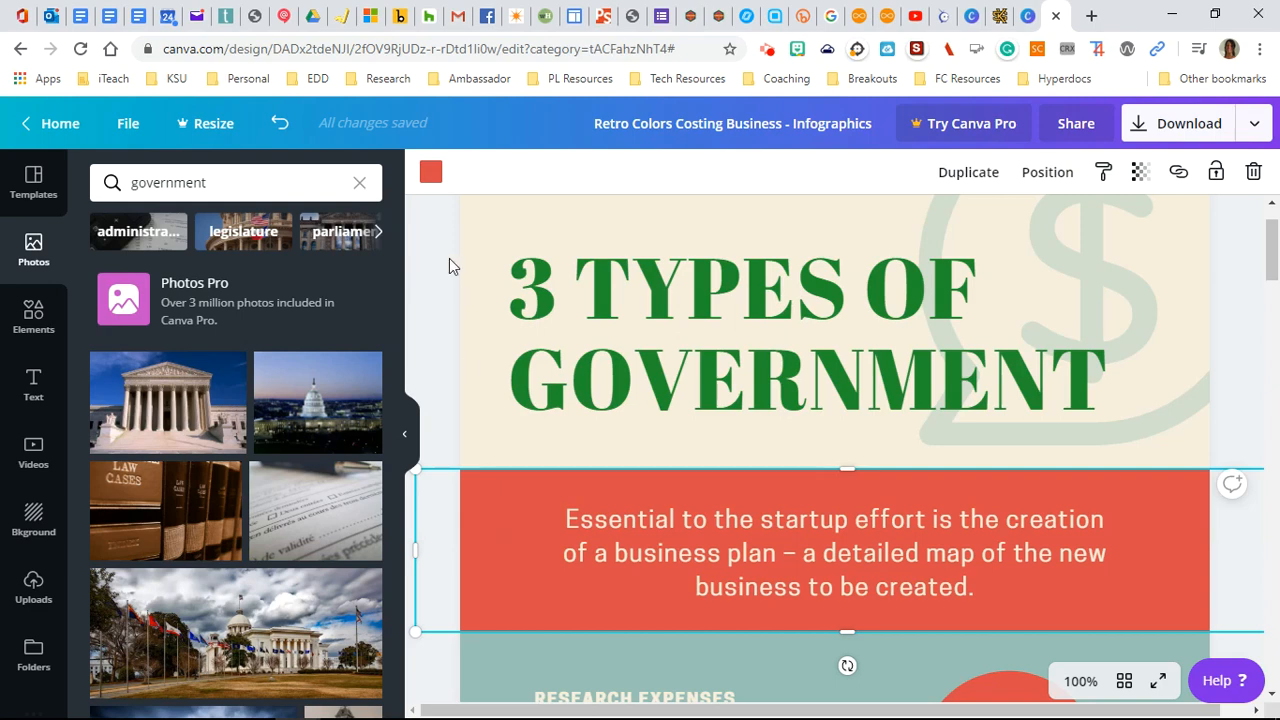
click(431, 173)
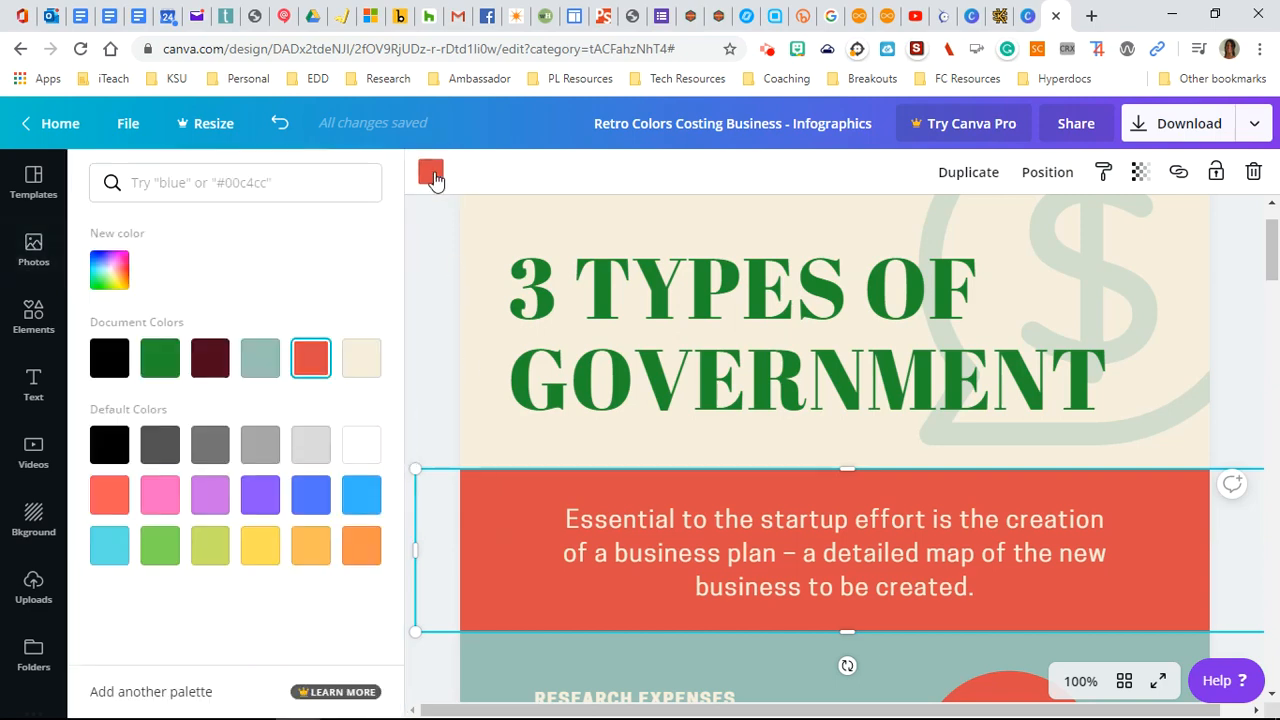
click(262, 360)
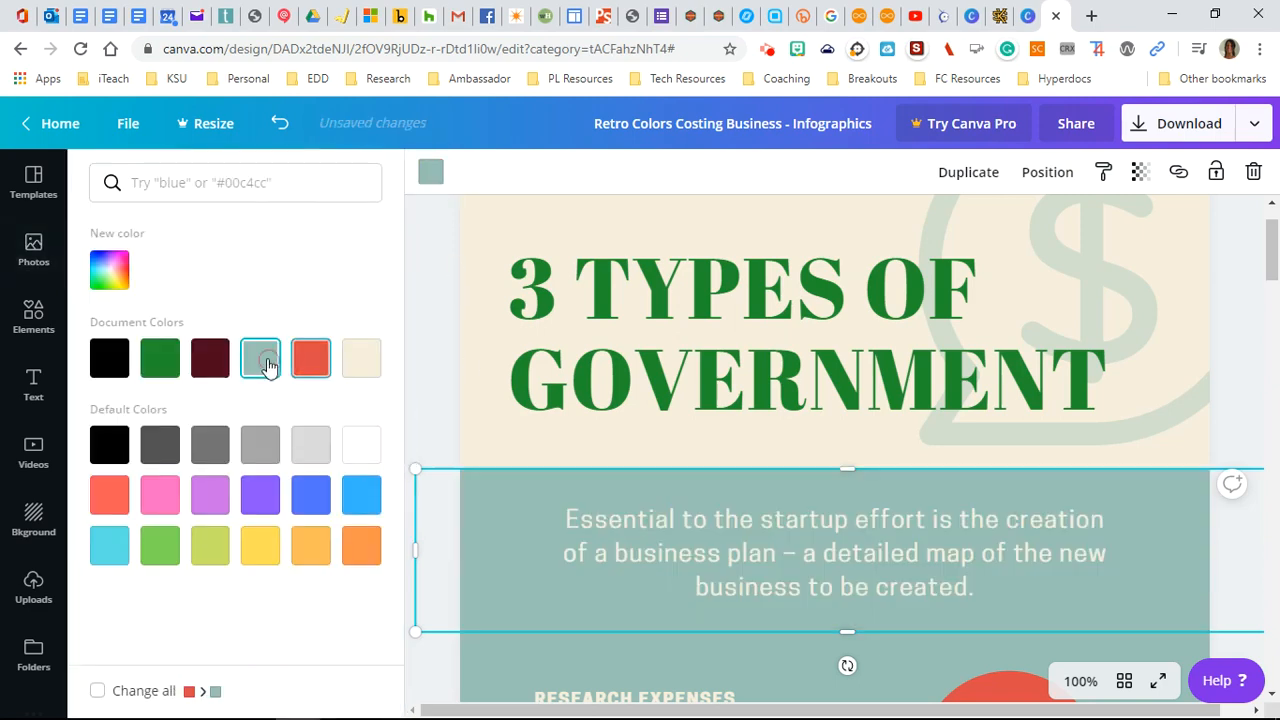
click(212, 446)
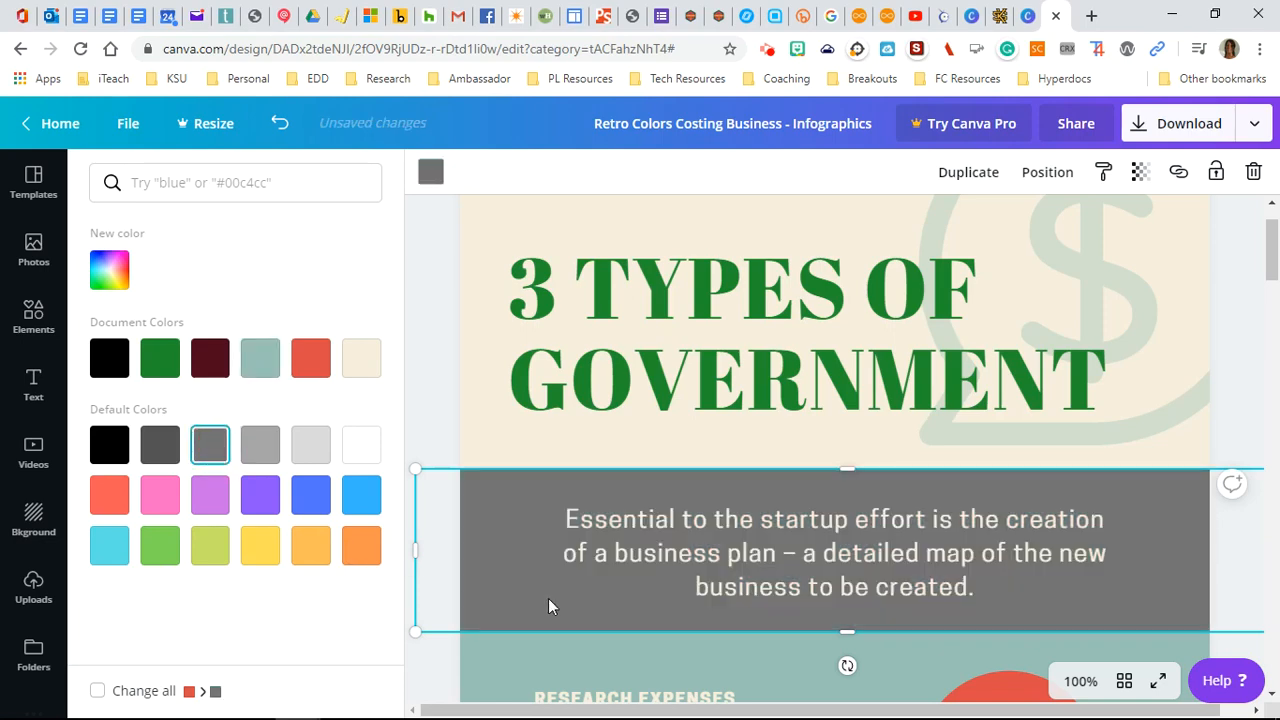
Step: Replace the banner text with "Our Democratic Government is Made up of Three Branches of Government"
click(568, 520)
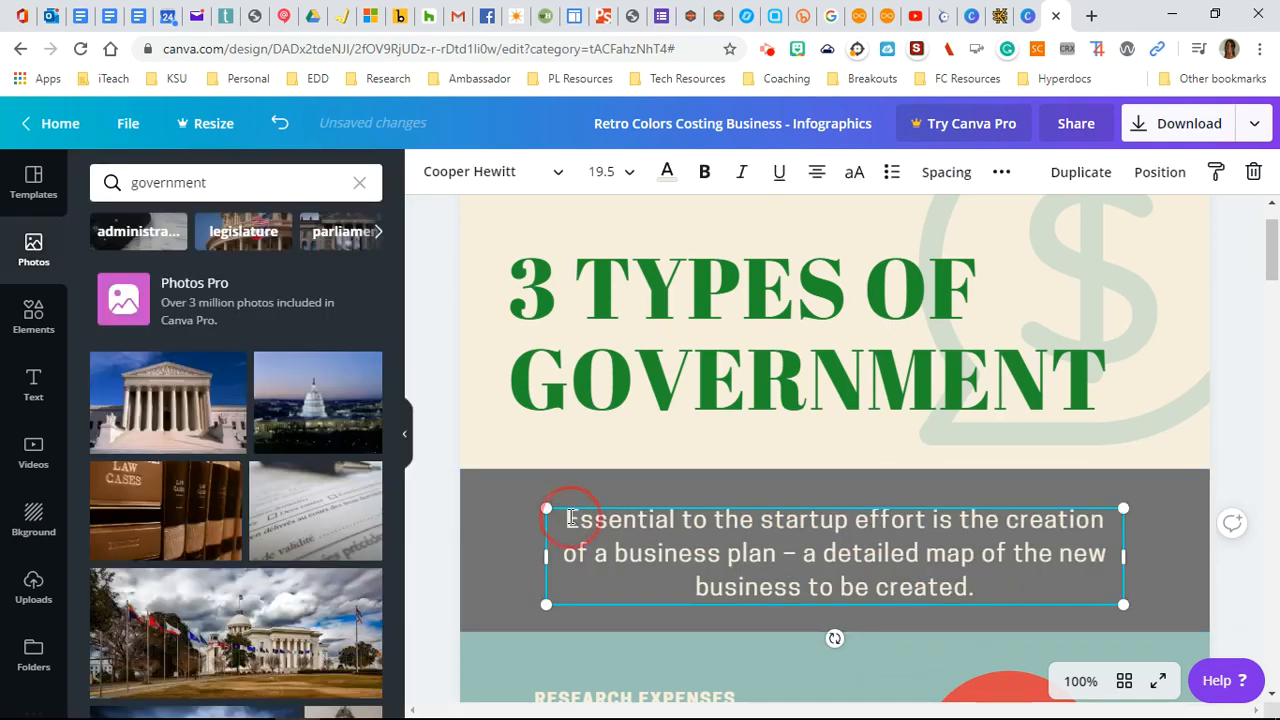
drag(568, 520, 988, 585)
text(0ur De)
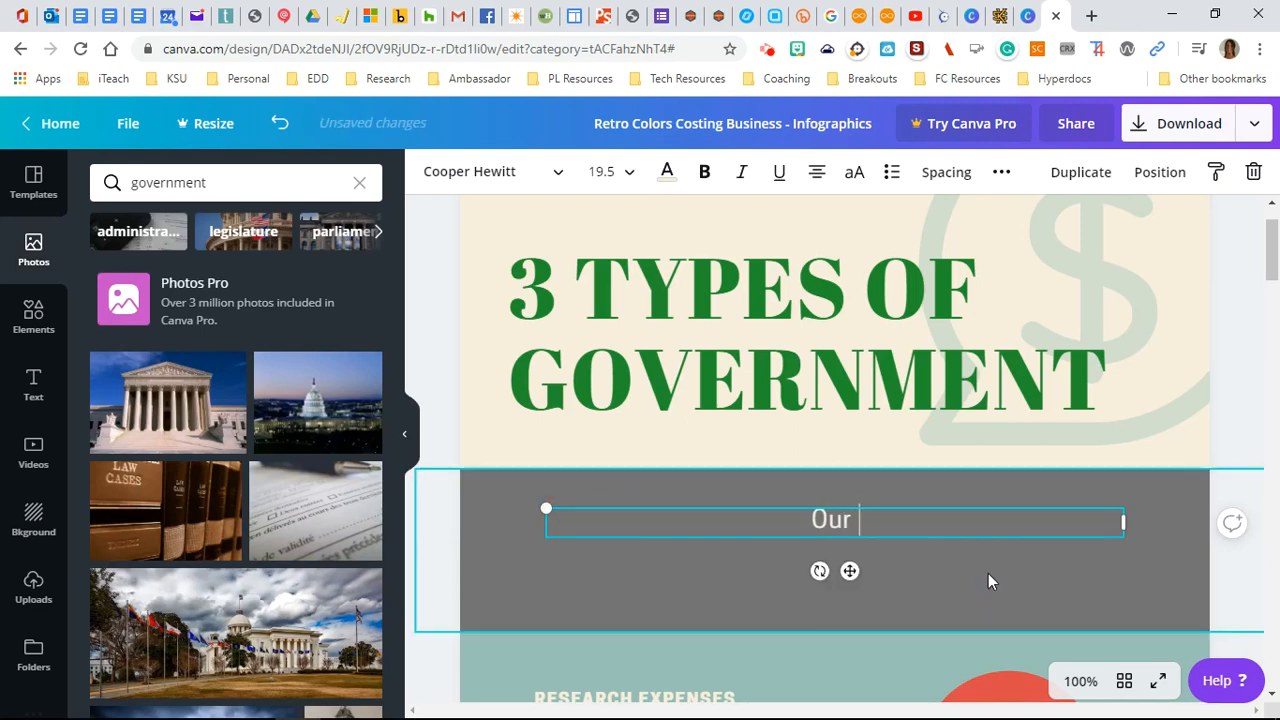
text(mocat)
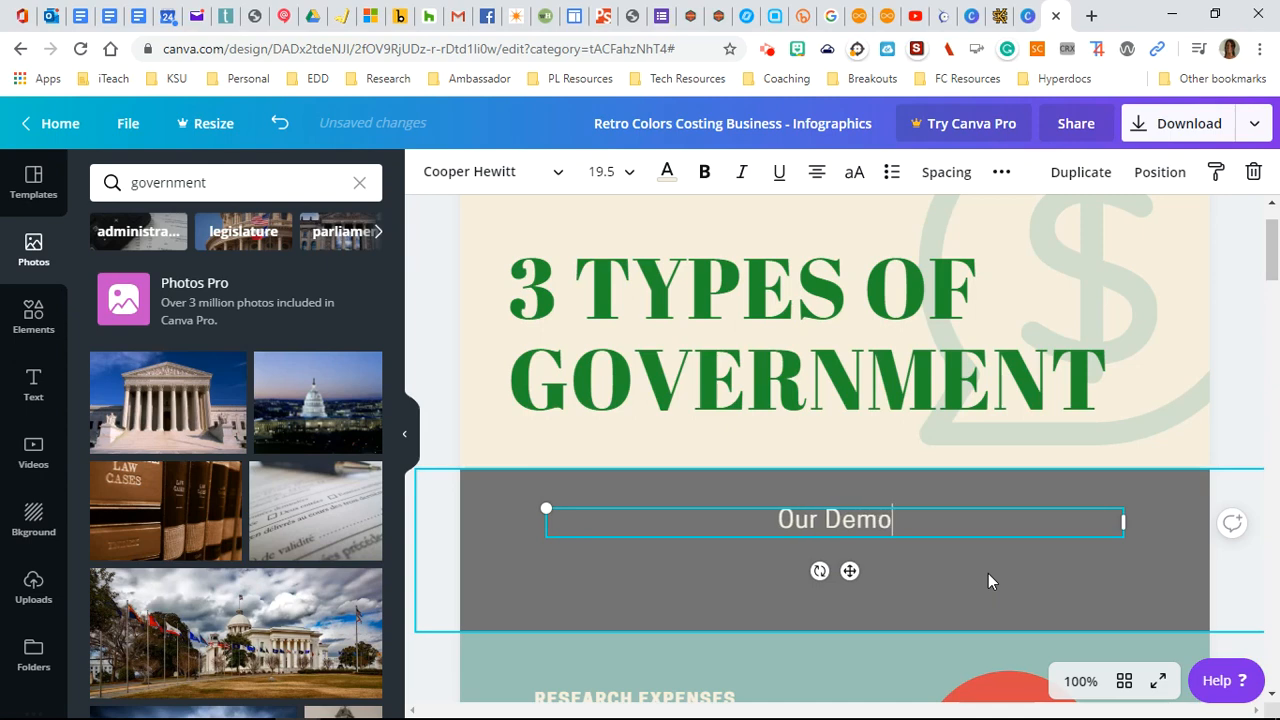
key(BackSpace)
key(BackSpace)
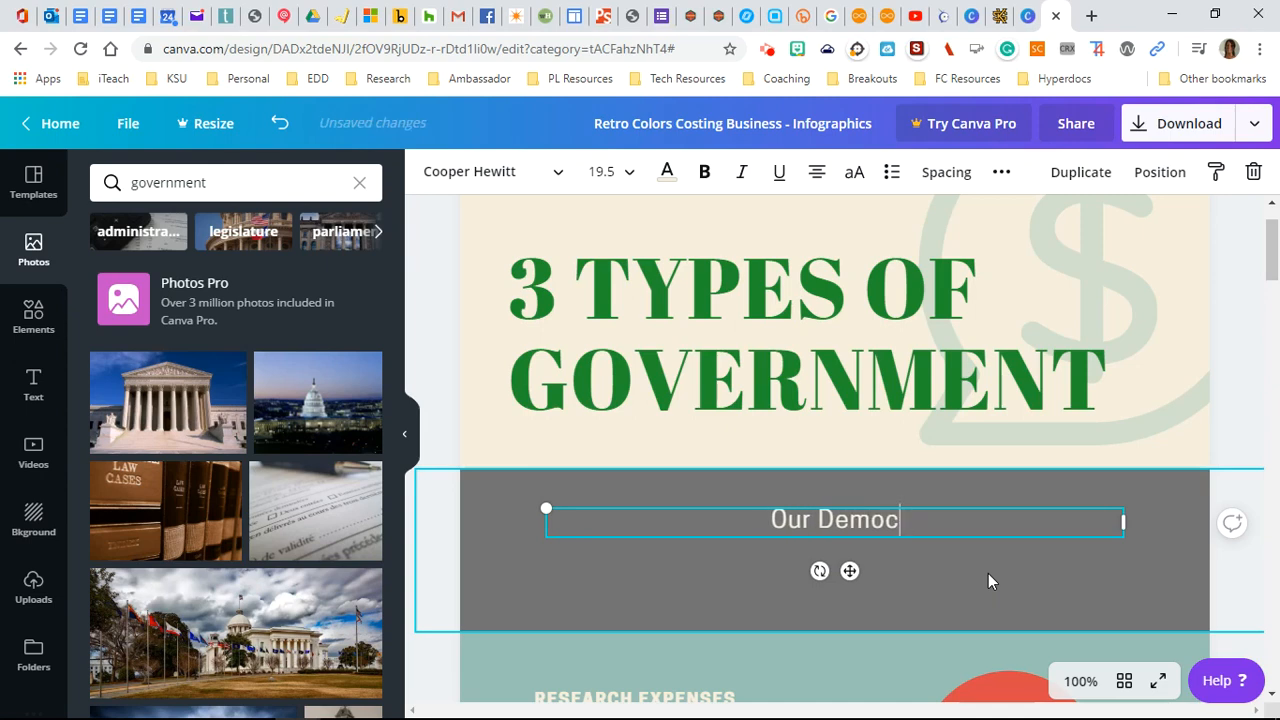
text(ratic Governme)
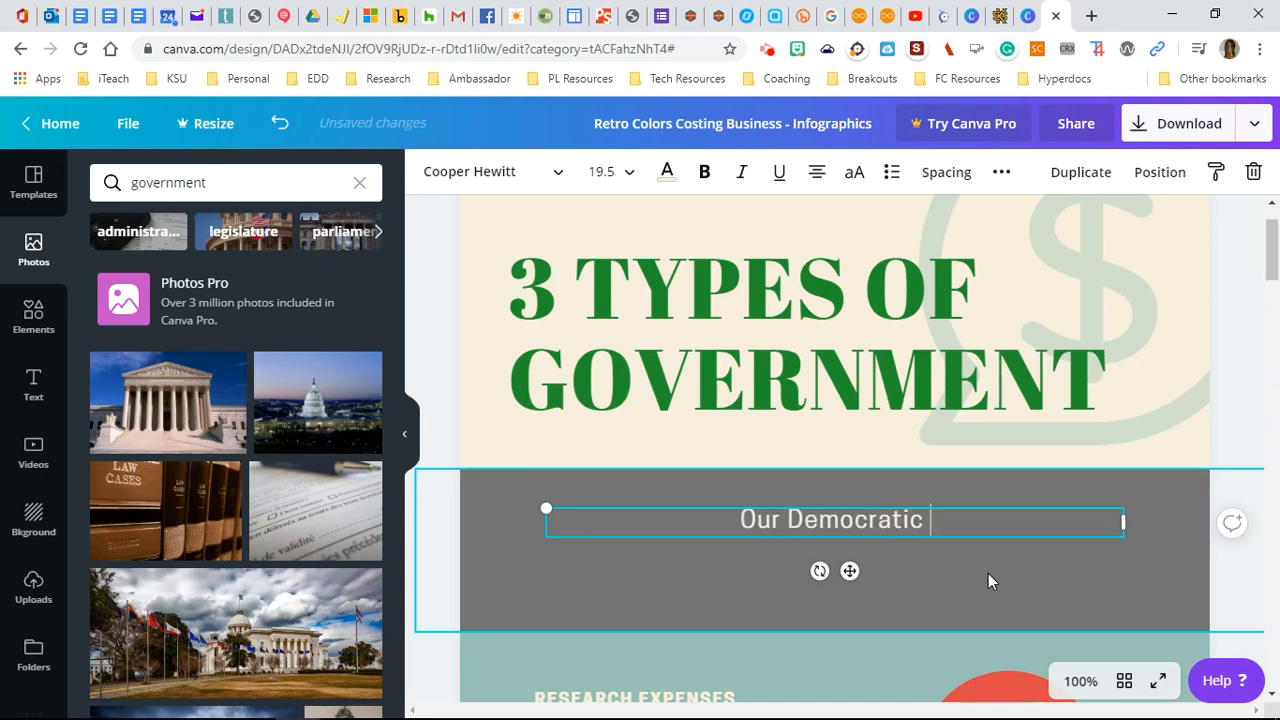
text(nt i)
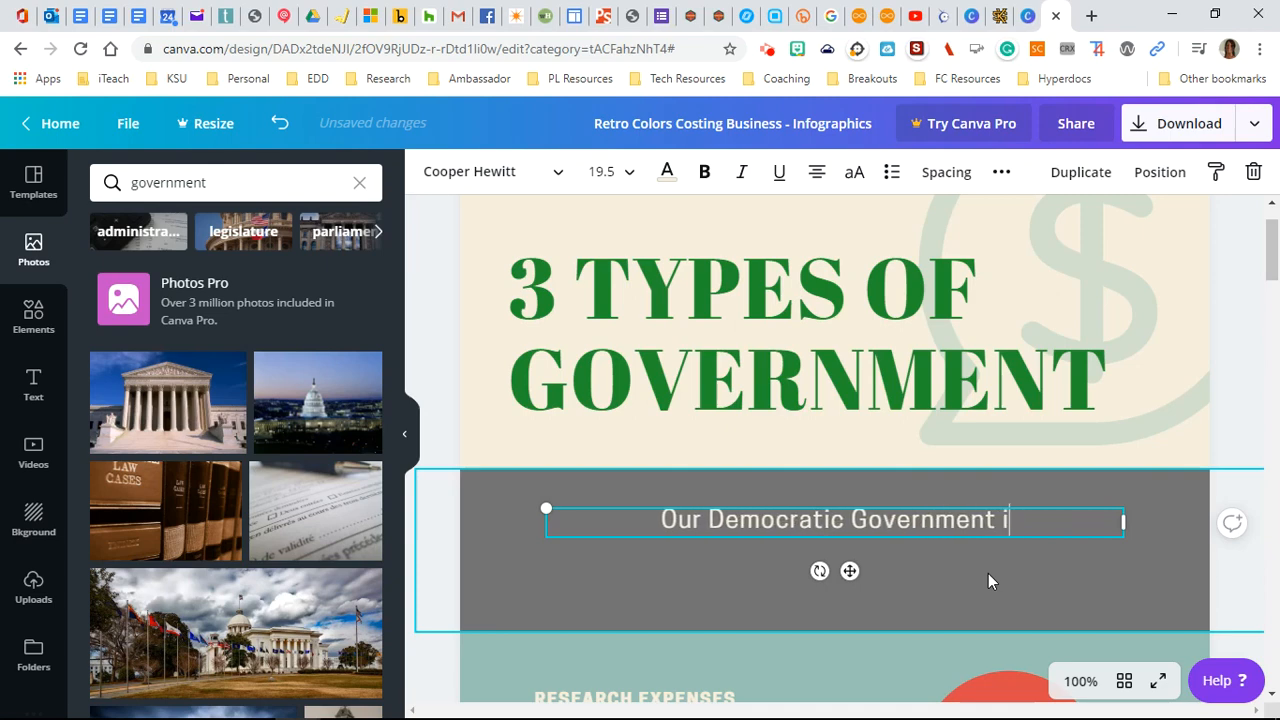
text(s Made up of Three)
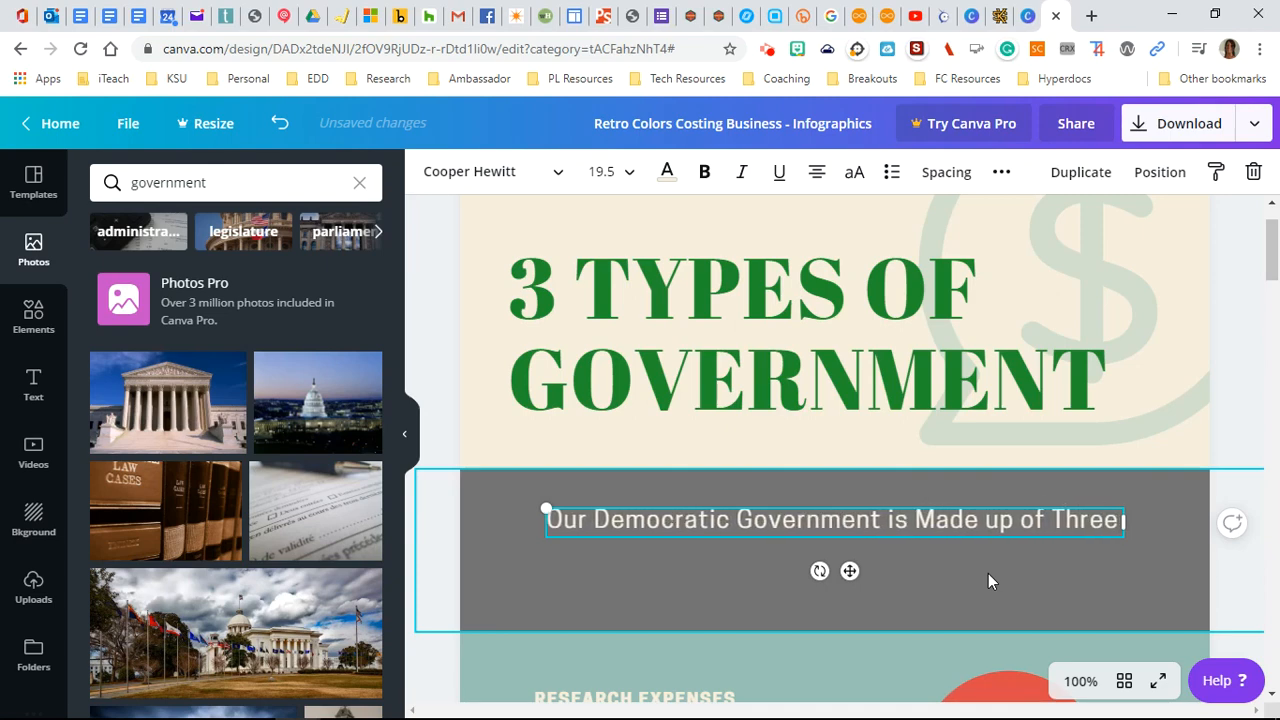
text( Branches )
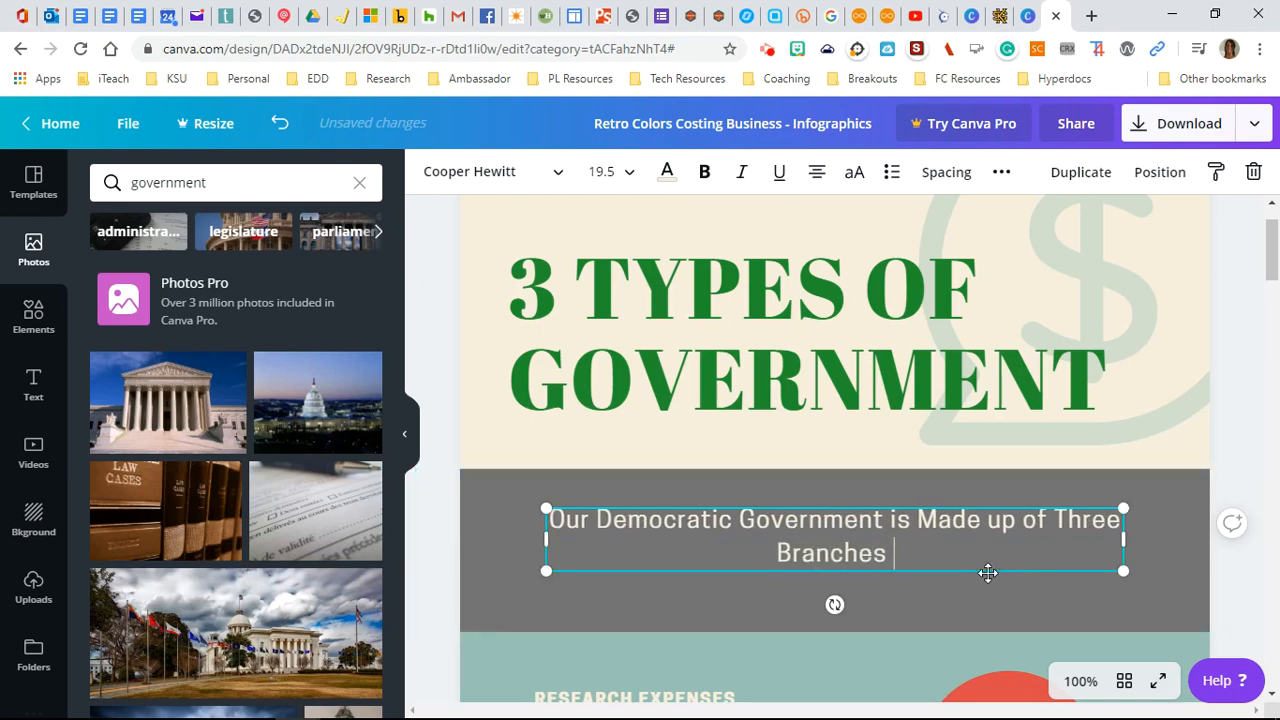
text(of Government)
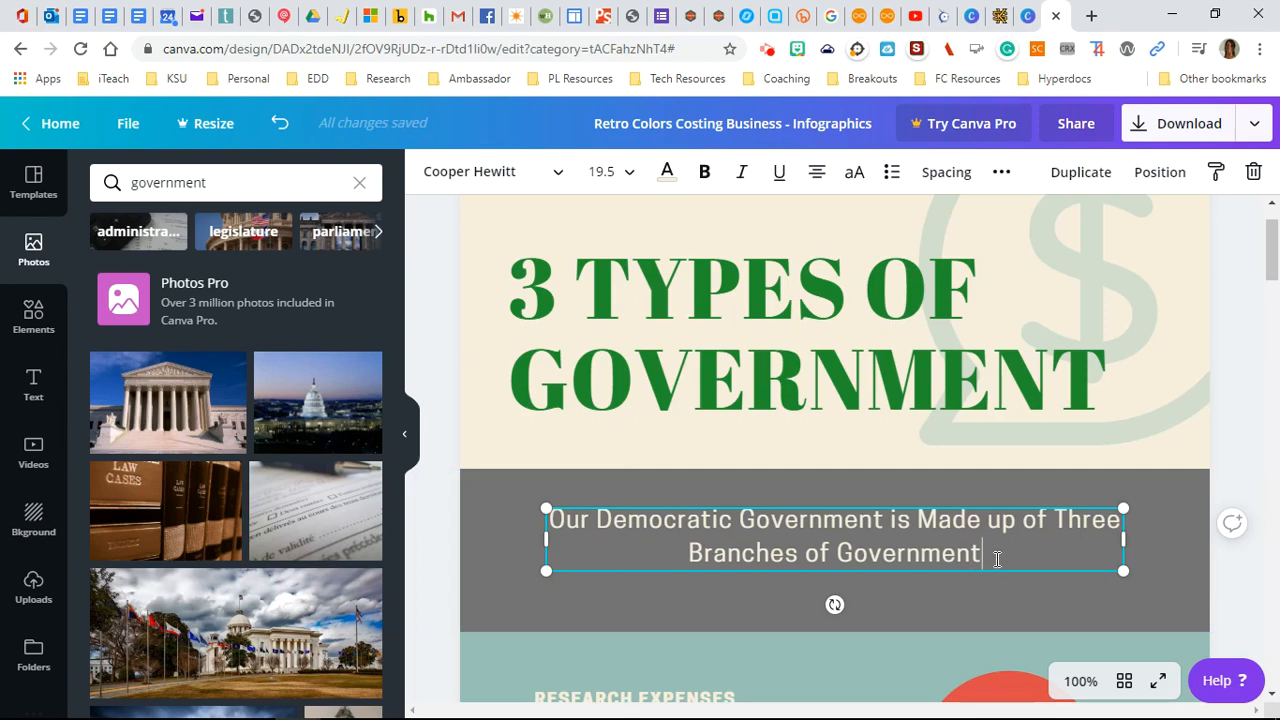
Step: Recolor the whole banner text with the document's red-orange and set its font size to 21
drag(997, 559, 550, 520)
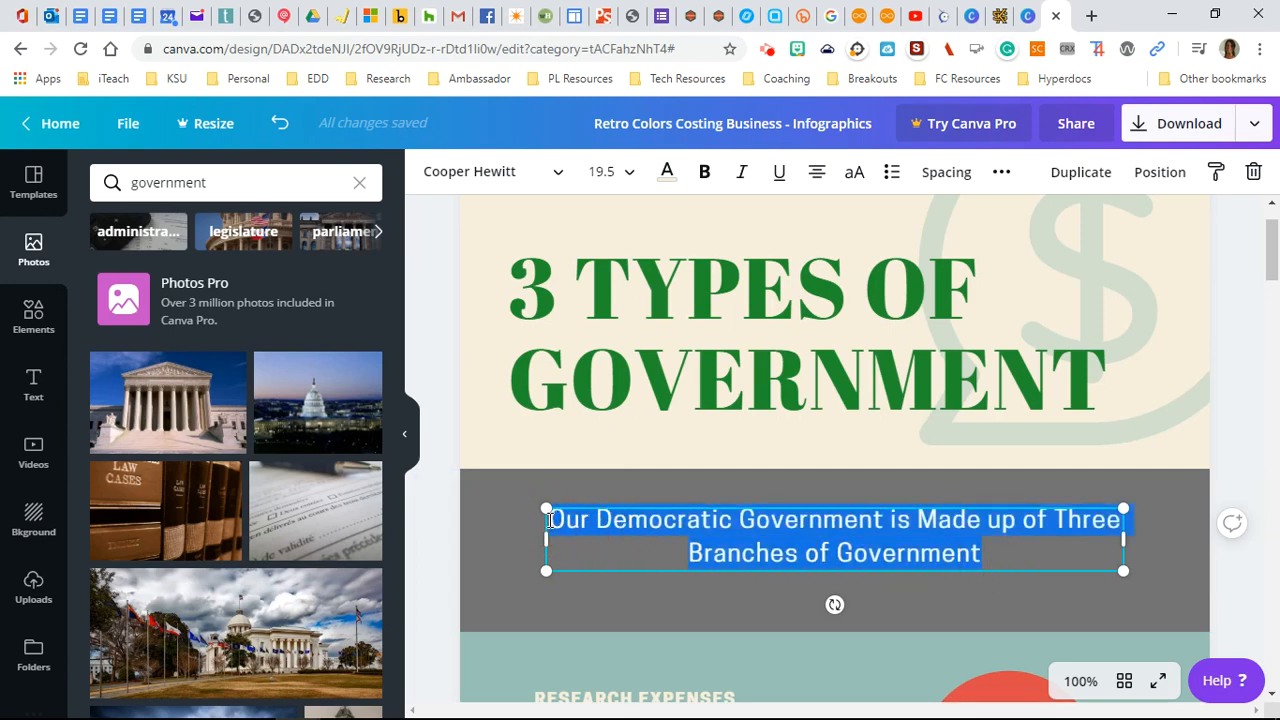
click(669, 180)
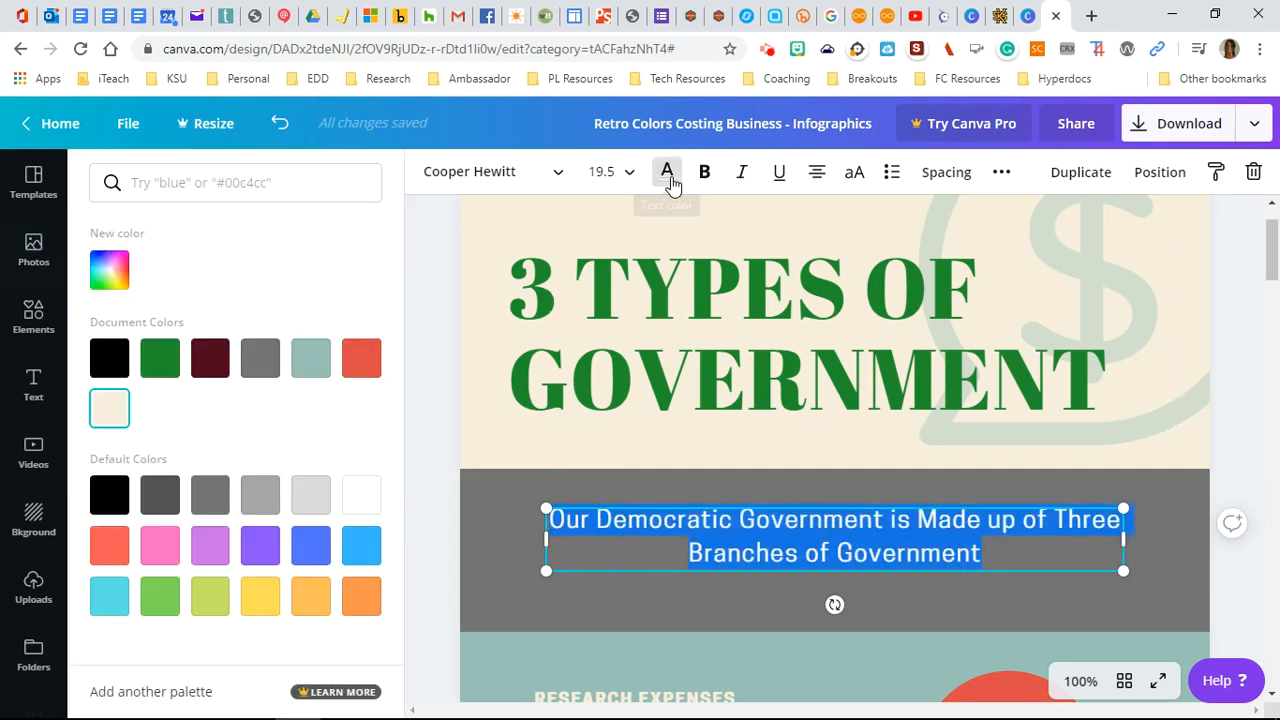
click(362, 358)
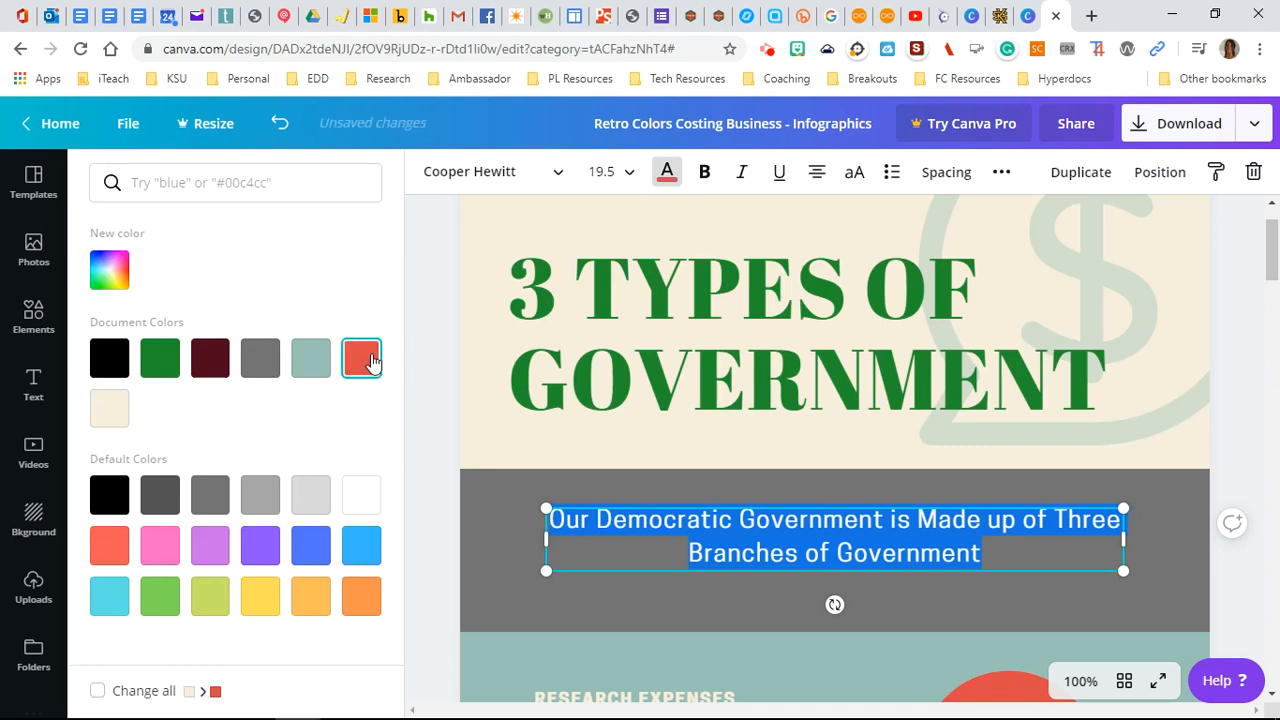
click(624, 175)
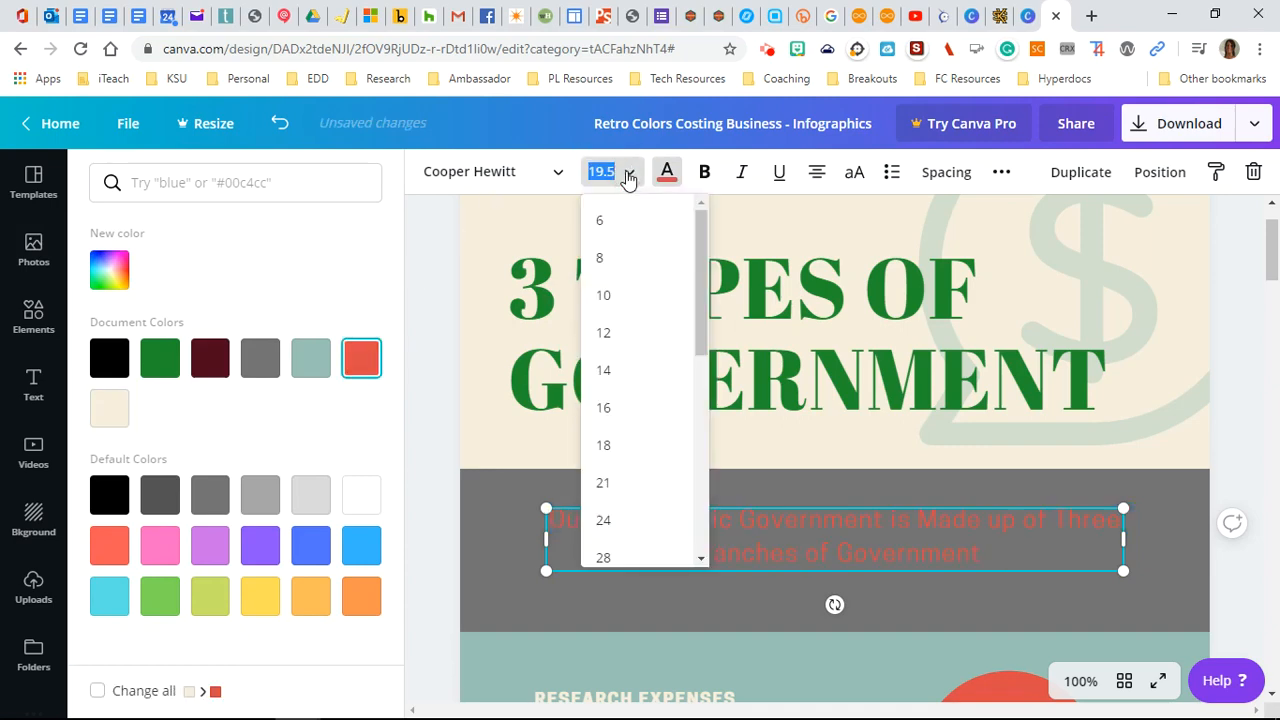
click(627, 175)
click(627, 175)
click(617, 483)
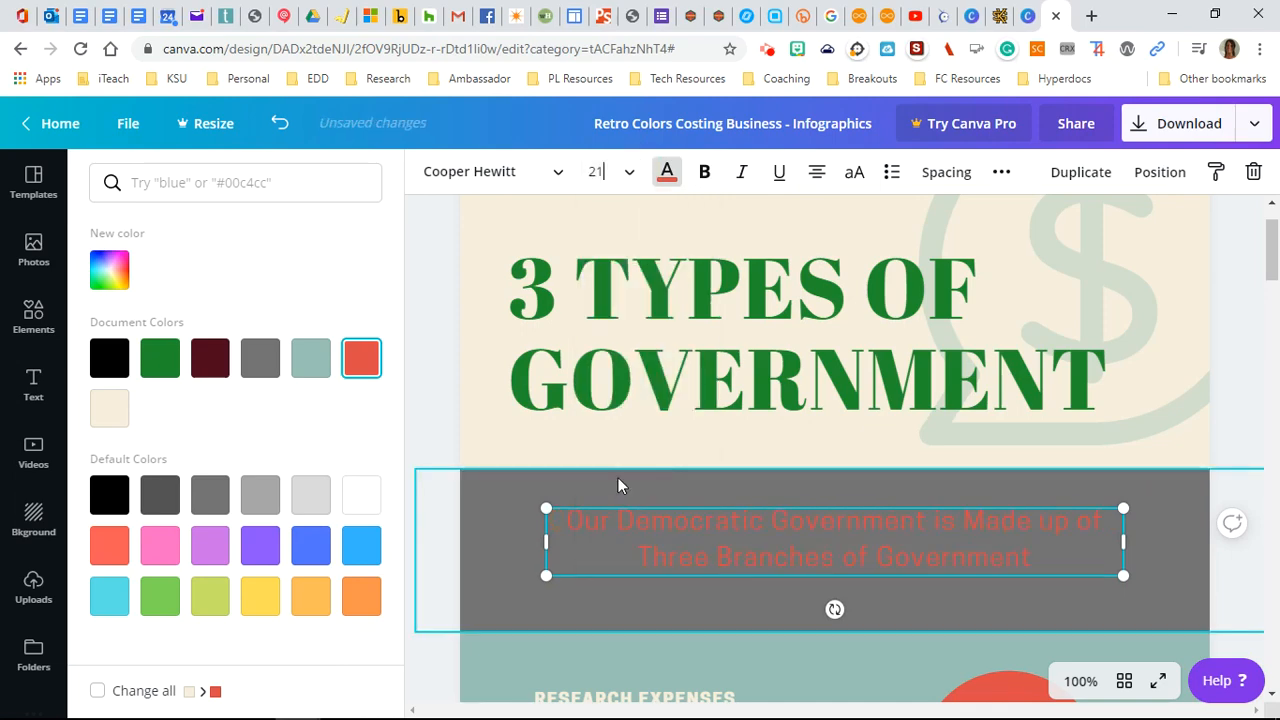
Step: Make the banner text bold and italic and change its font to Abibas
click(705, 172)
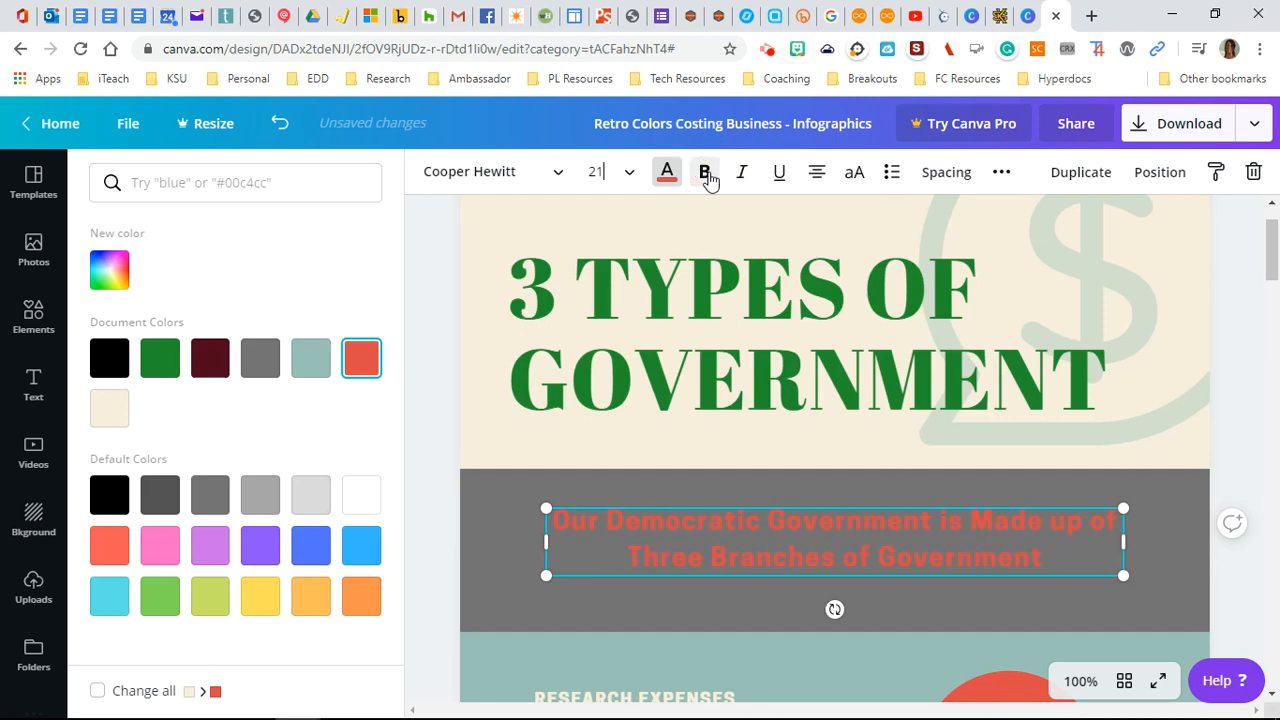
click(743, 175)
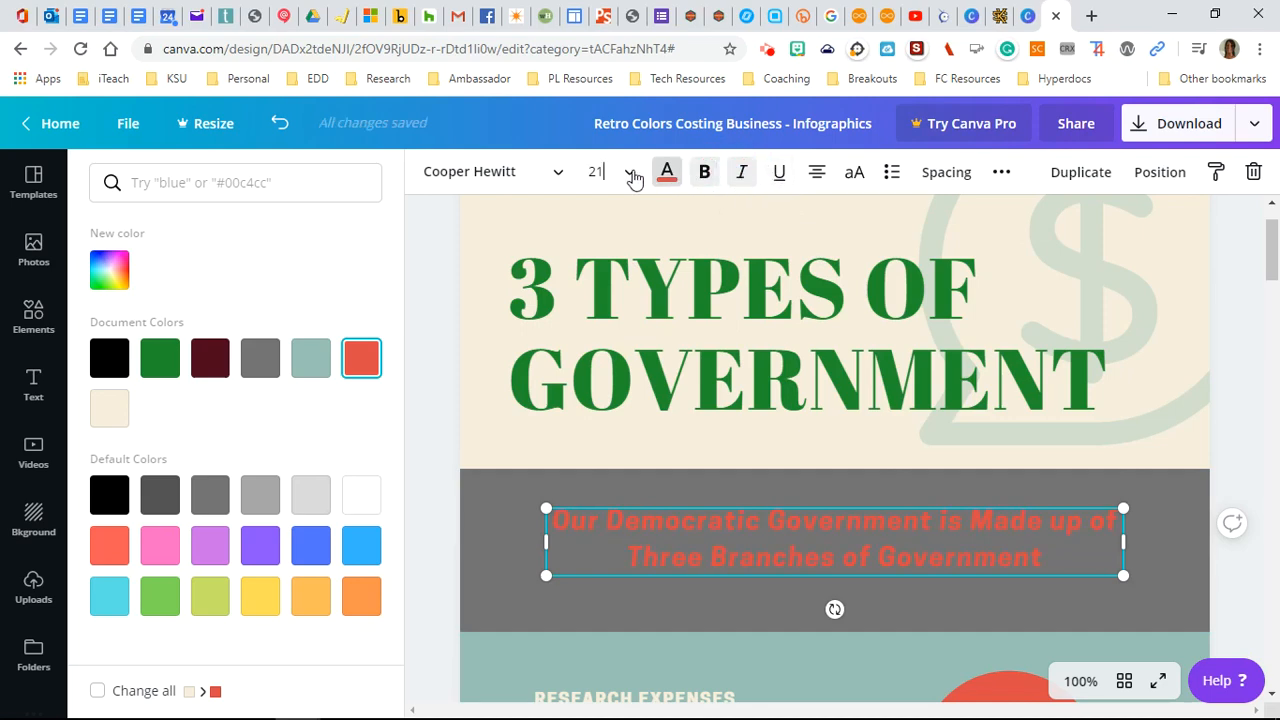
click(558, 175)
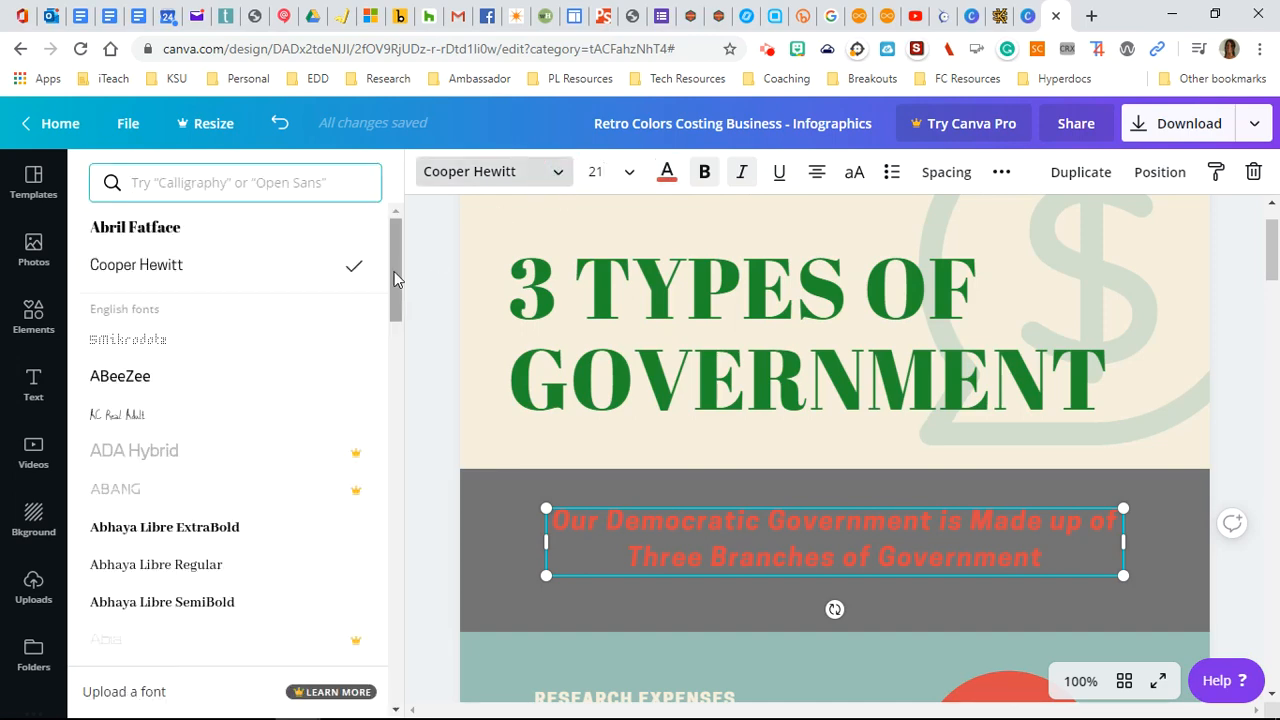
drag(395, 278, 410, 362)
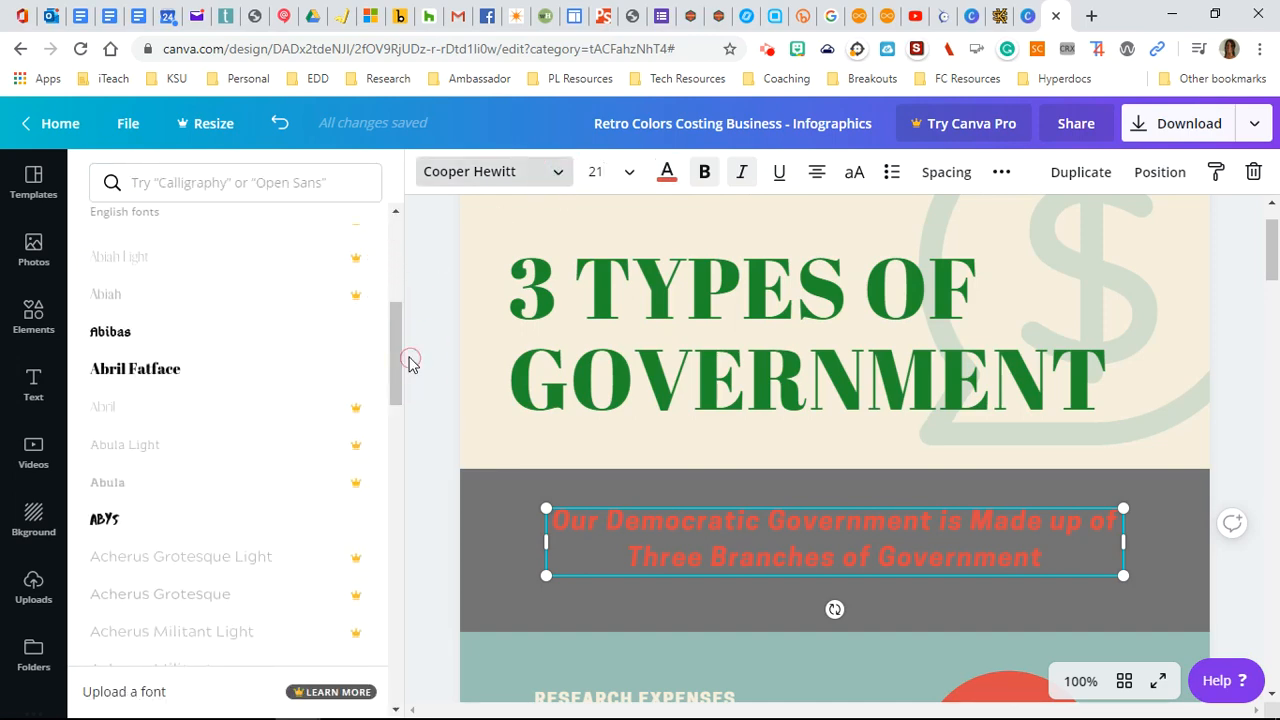
click(266, 337)
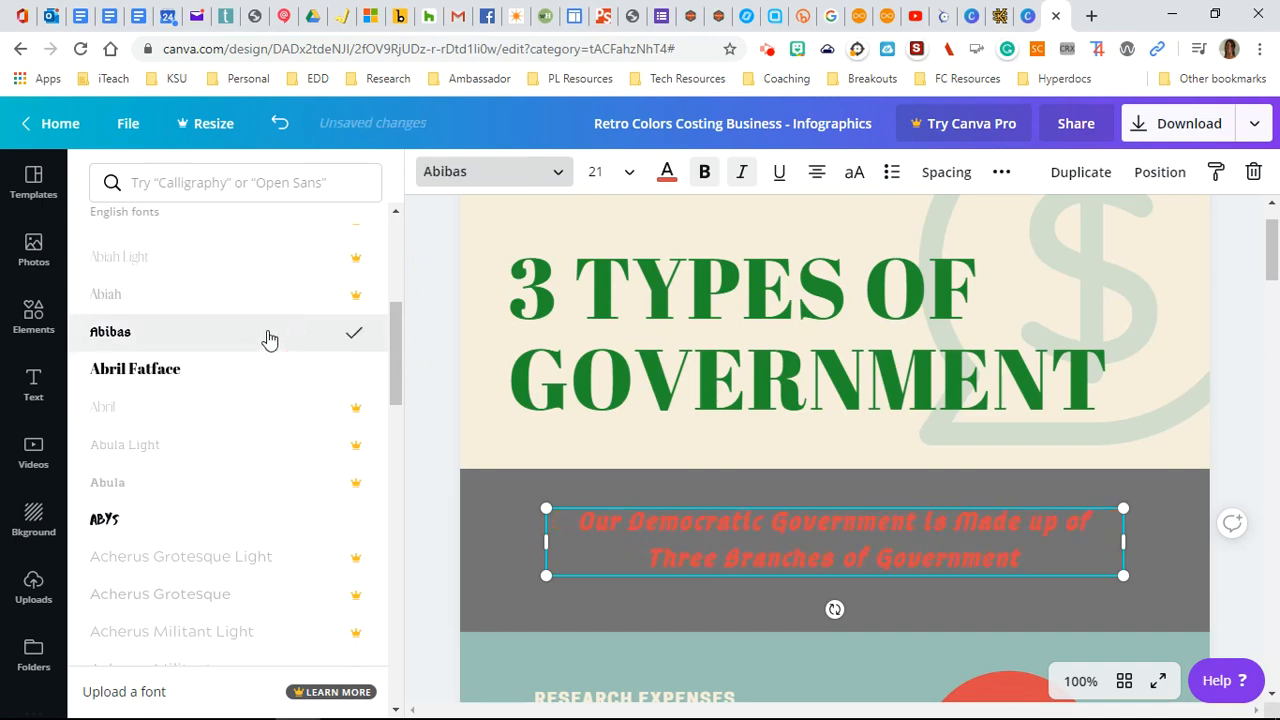
Step: Set the banner text's letter spacing to 140 and line height to 1.31, and cycle its alignment through left and right back to centered
click(946, 174)
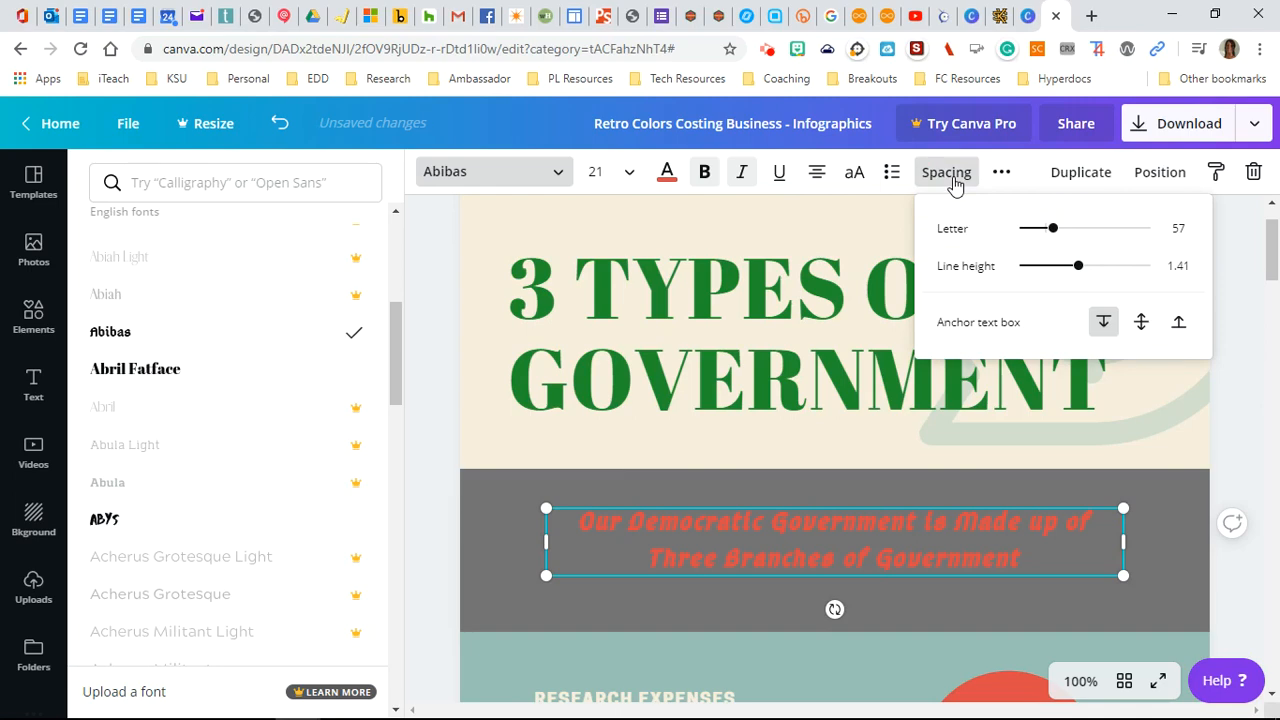
drag(1056, 230, 1073, 272)
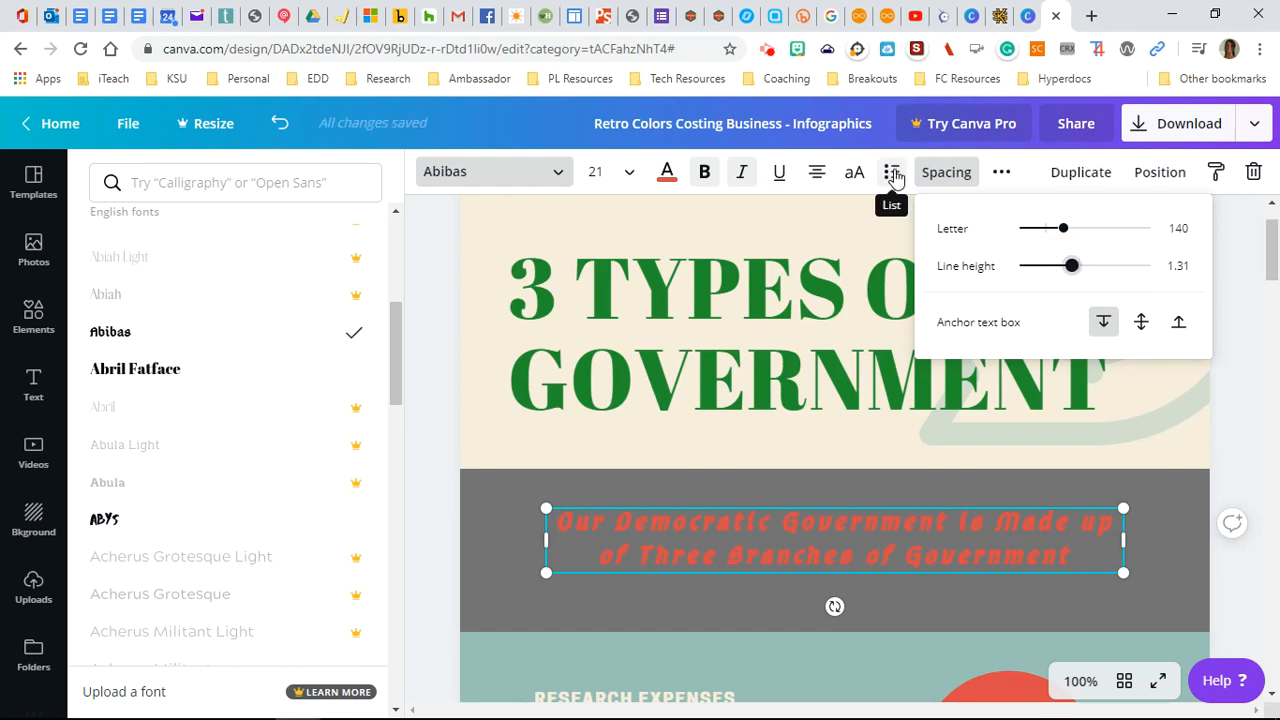
click(820, 178)
click(820, 176)
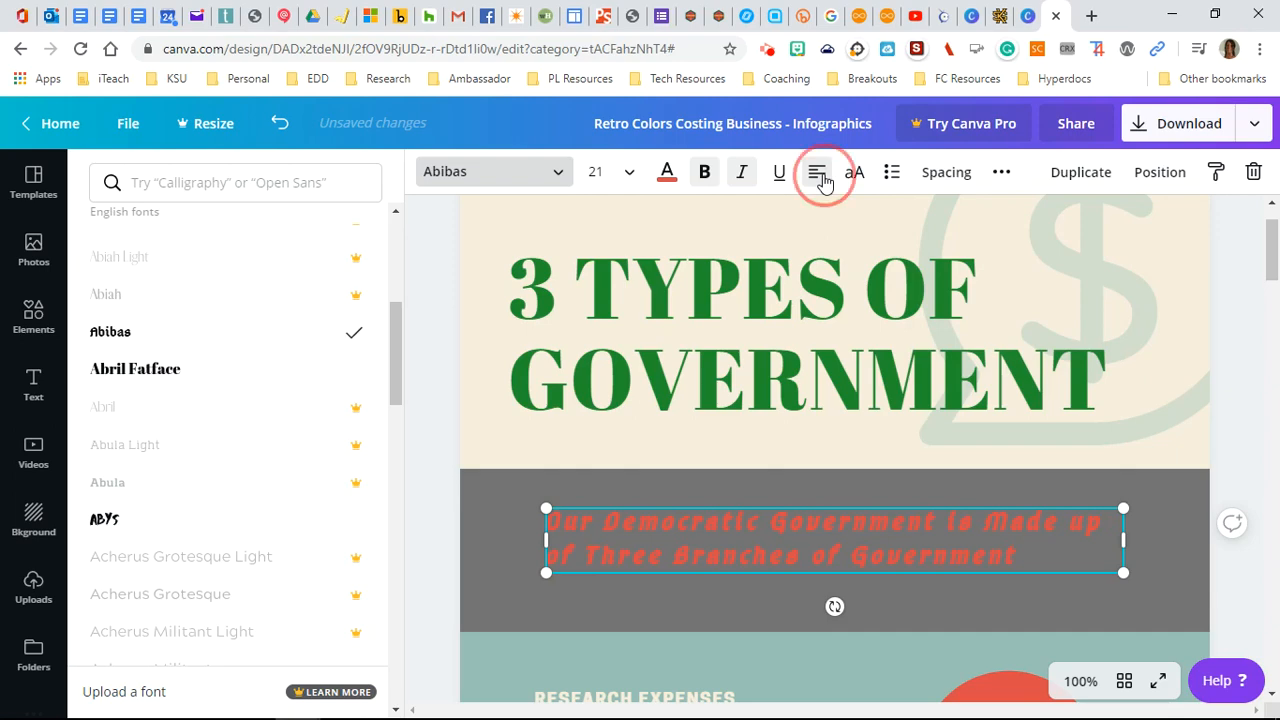
click(820, 176)
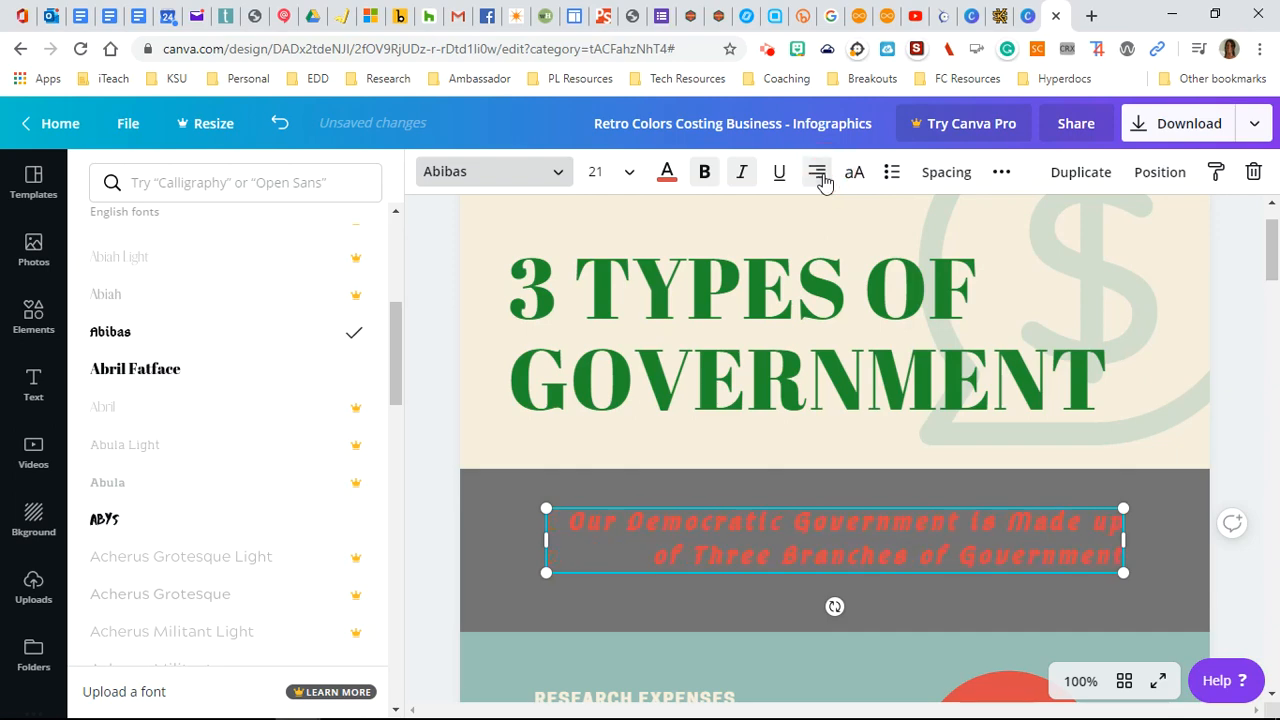
click(820, 176)
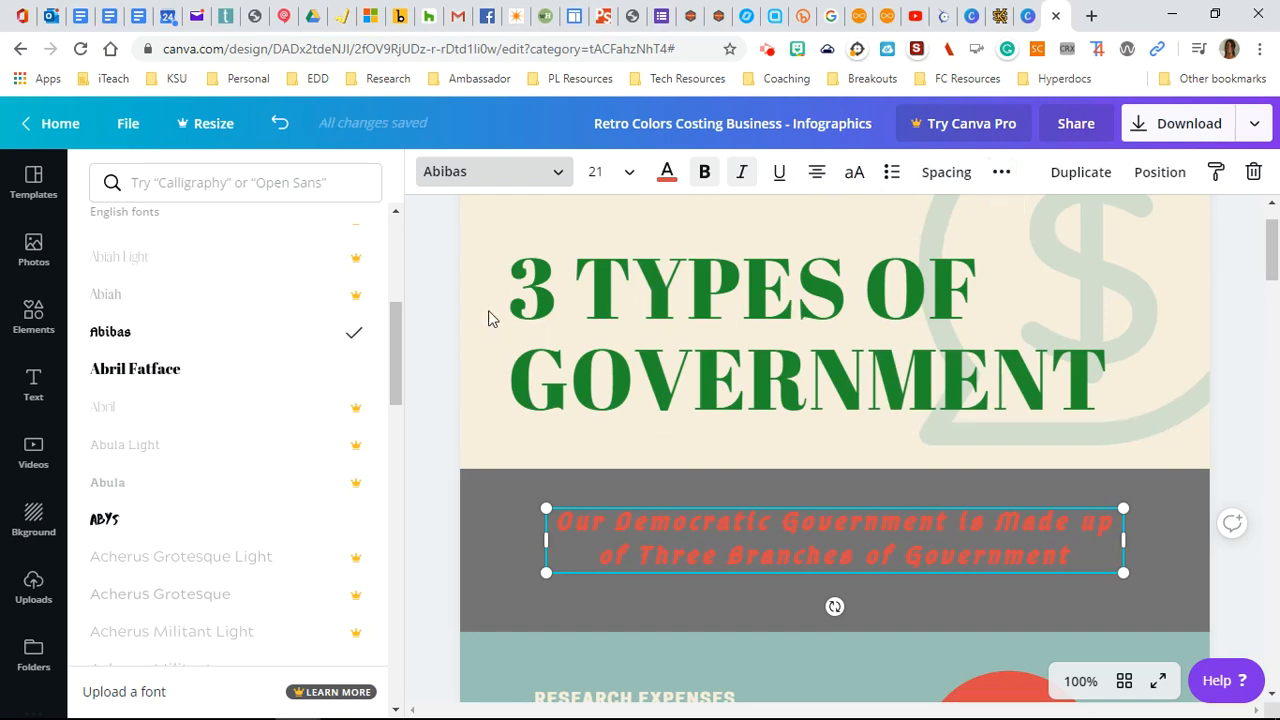
Step: Select the red circle in the Research Expenses section, search the photos for "government icon" and browse the results for a replacement icon
scroll(488, 318, down, 5)
scroll(488, 318, up, 2)
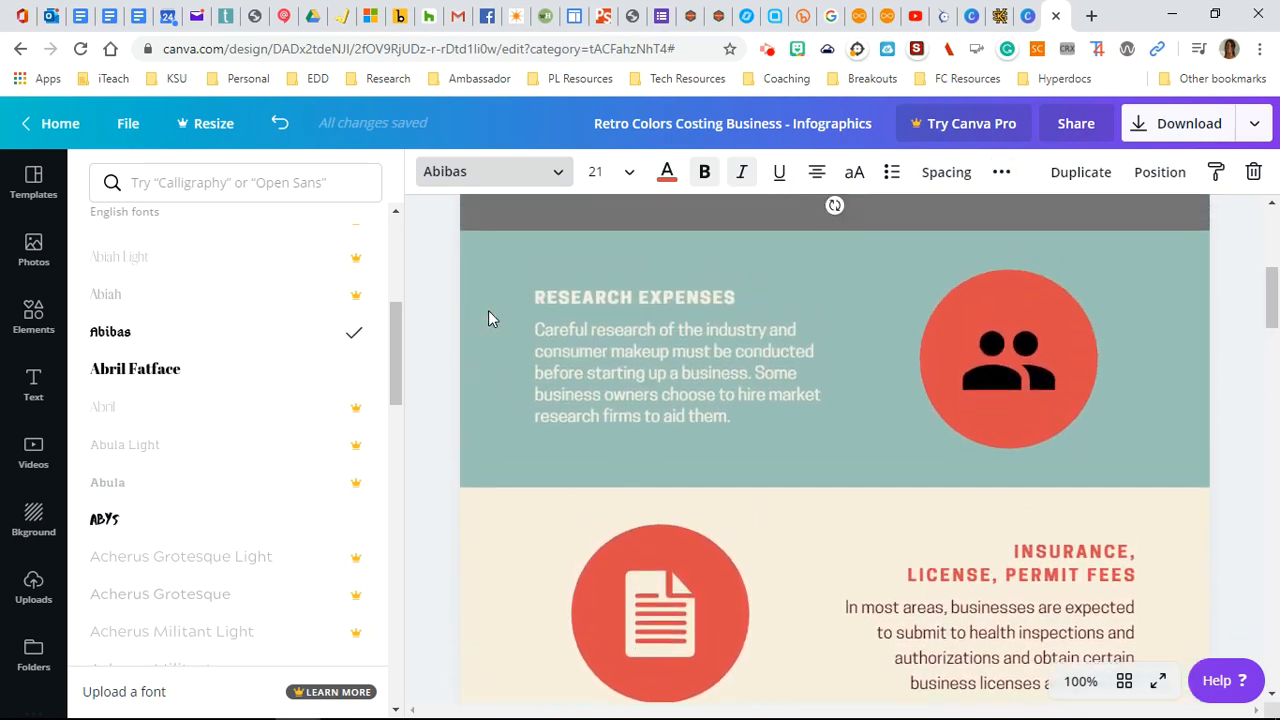
scroll(488, 318, down, 1)
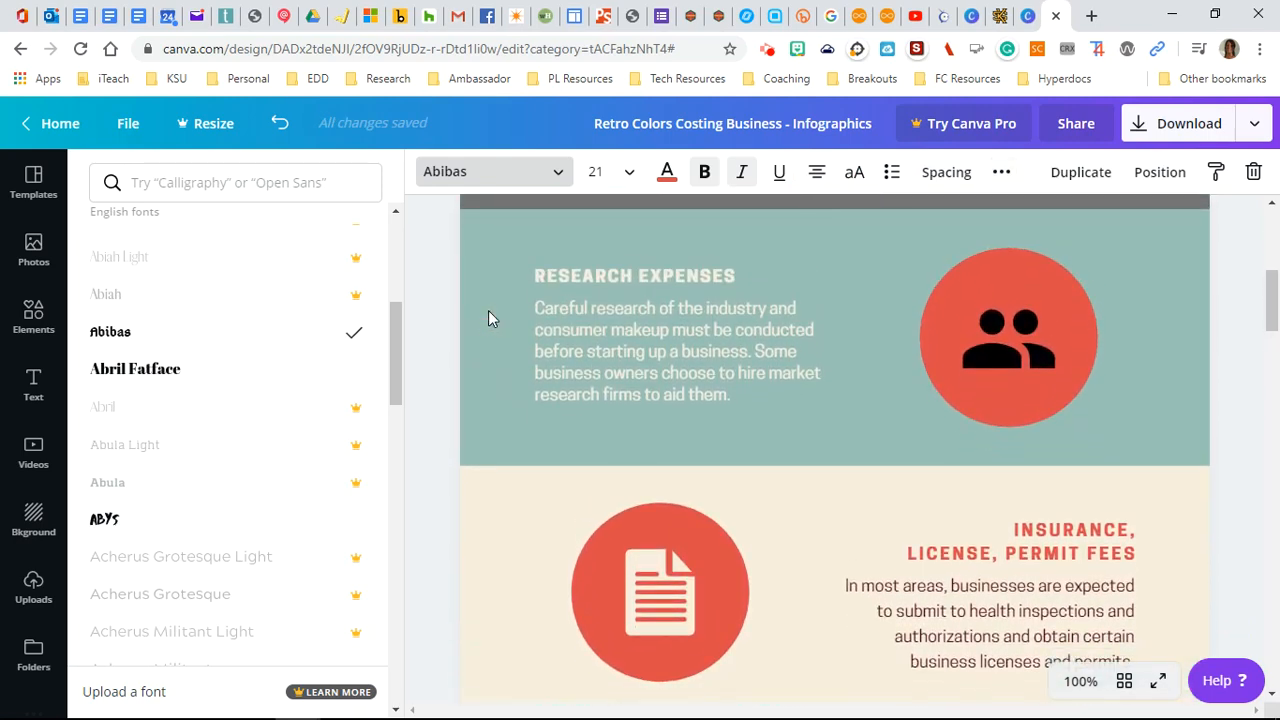
click(1009, 284)
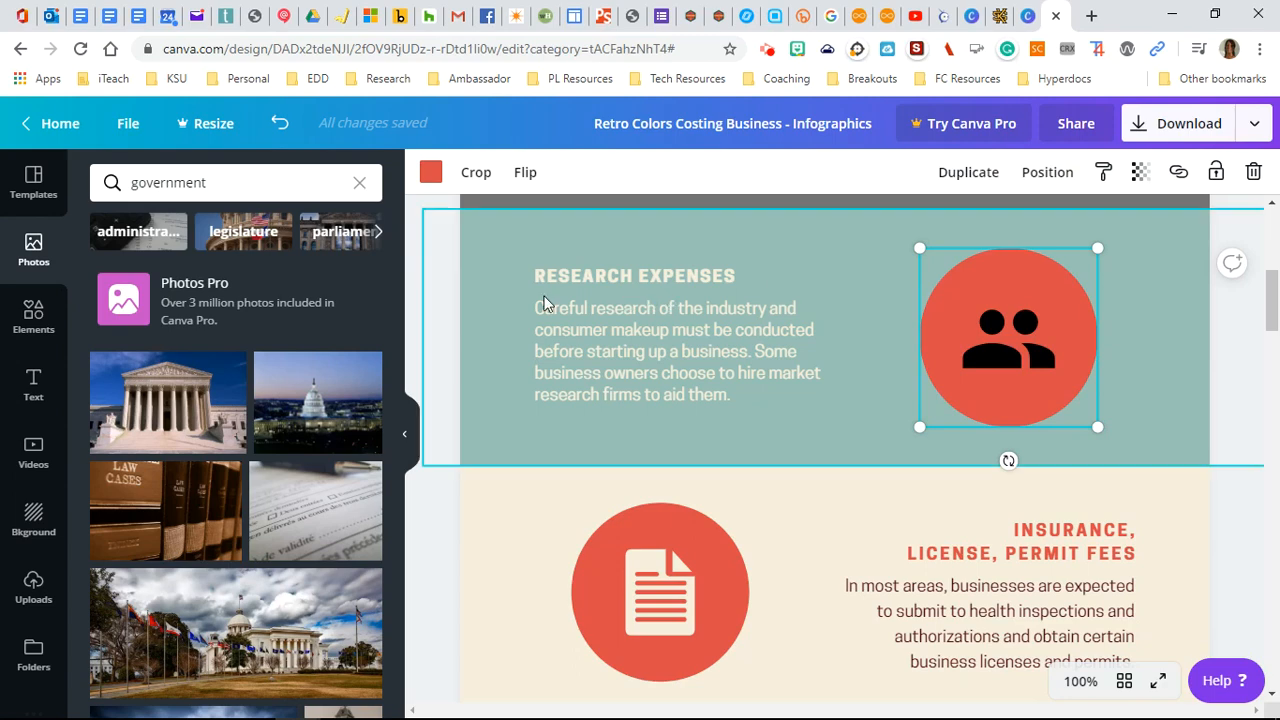
click(224, 182)
drag(223, 182, 75, 189)
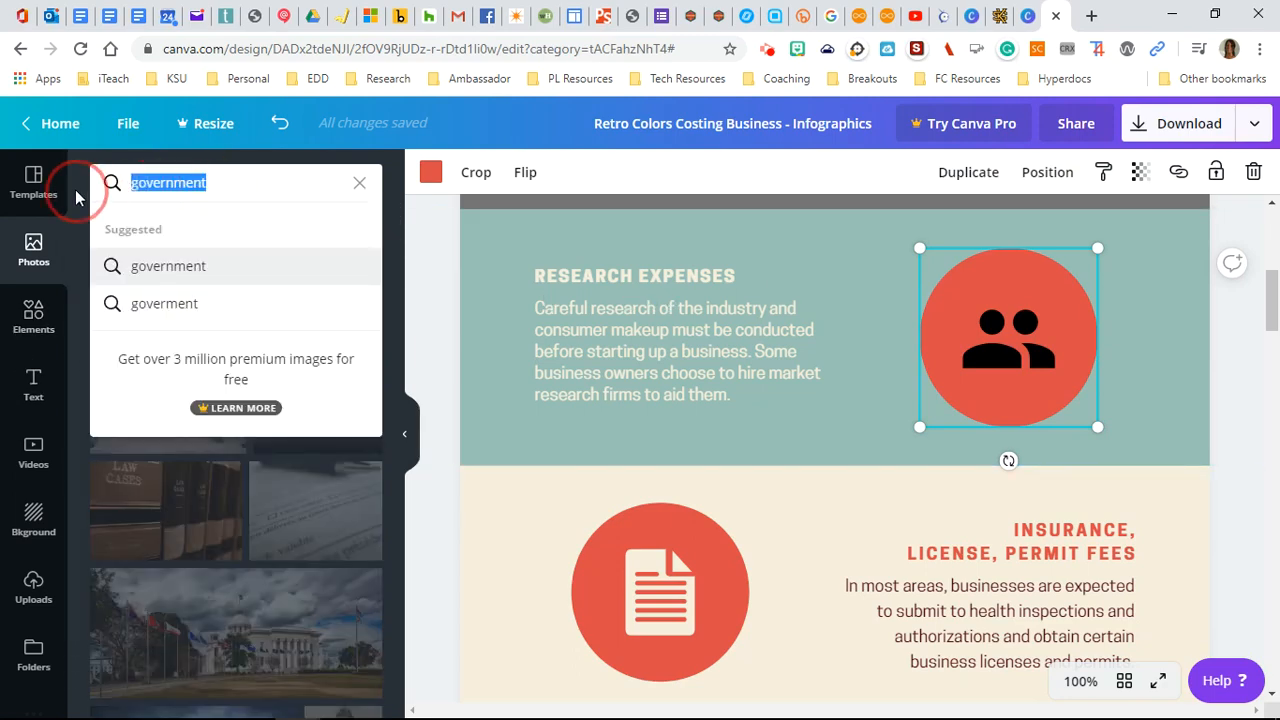
text(governme)
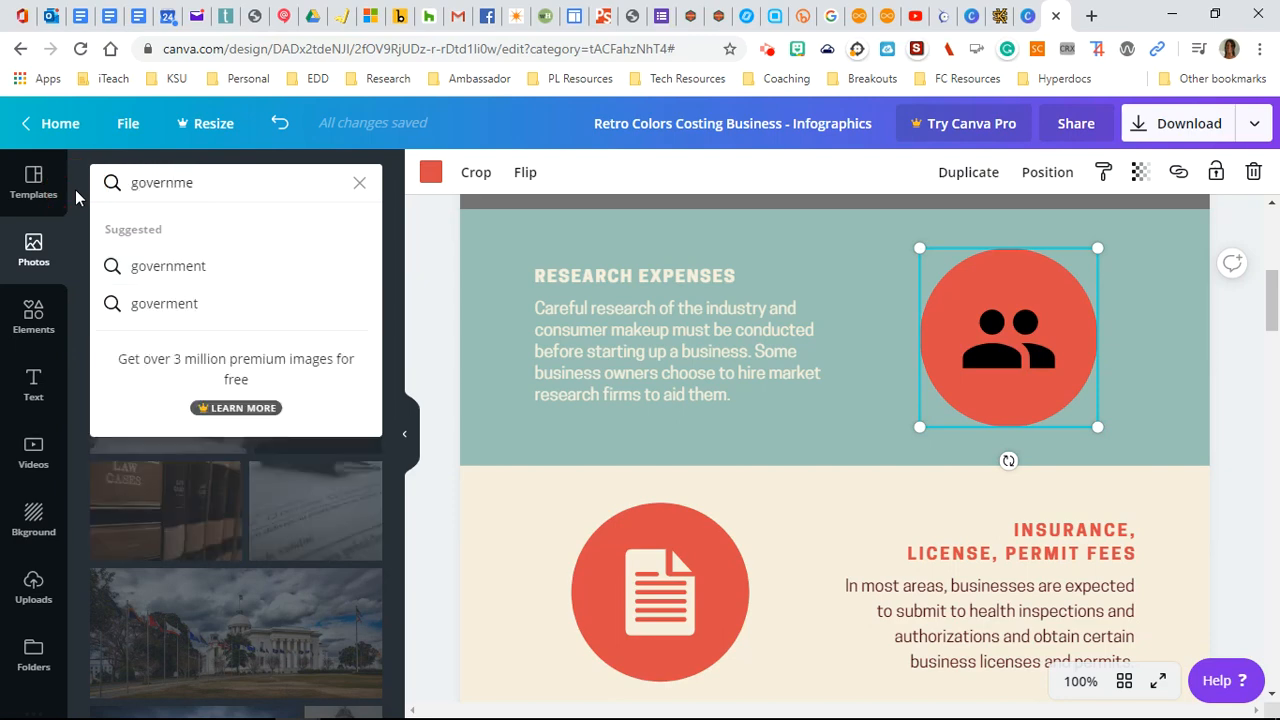
text(nt icon)
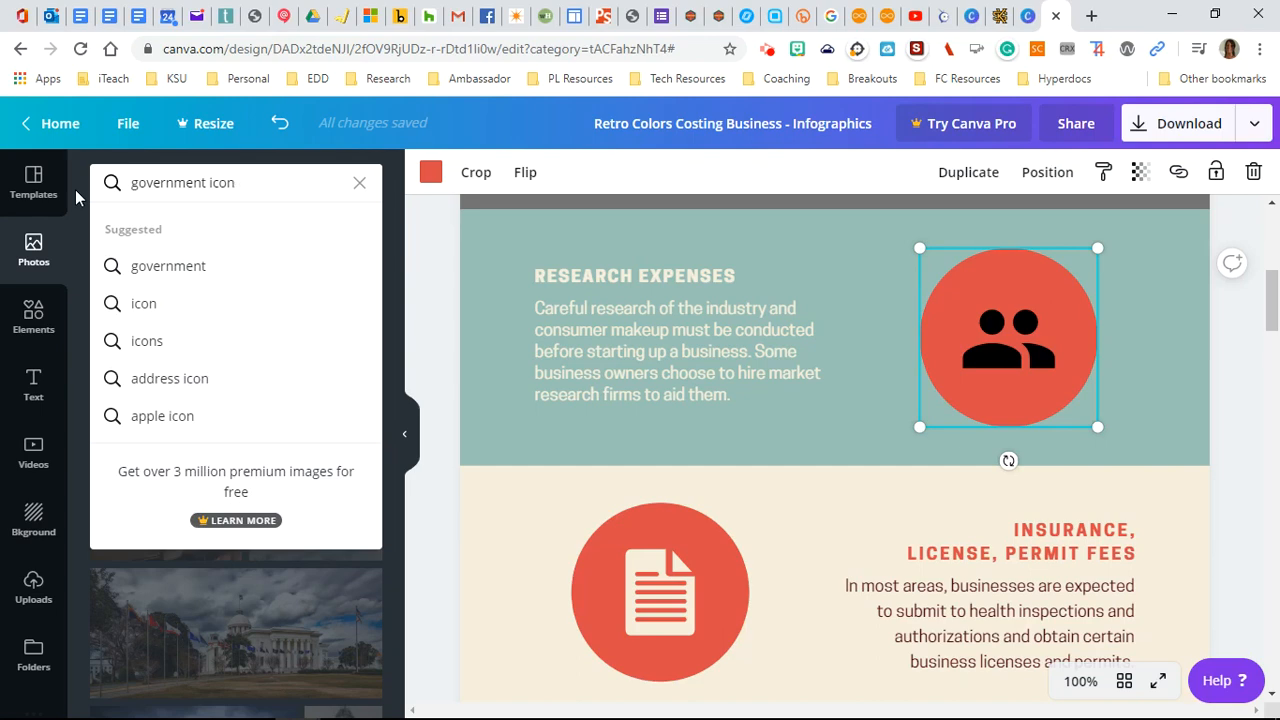
key(Return)
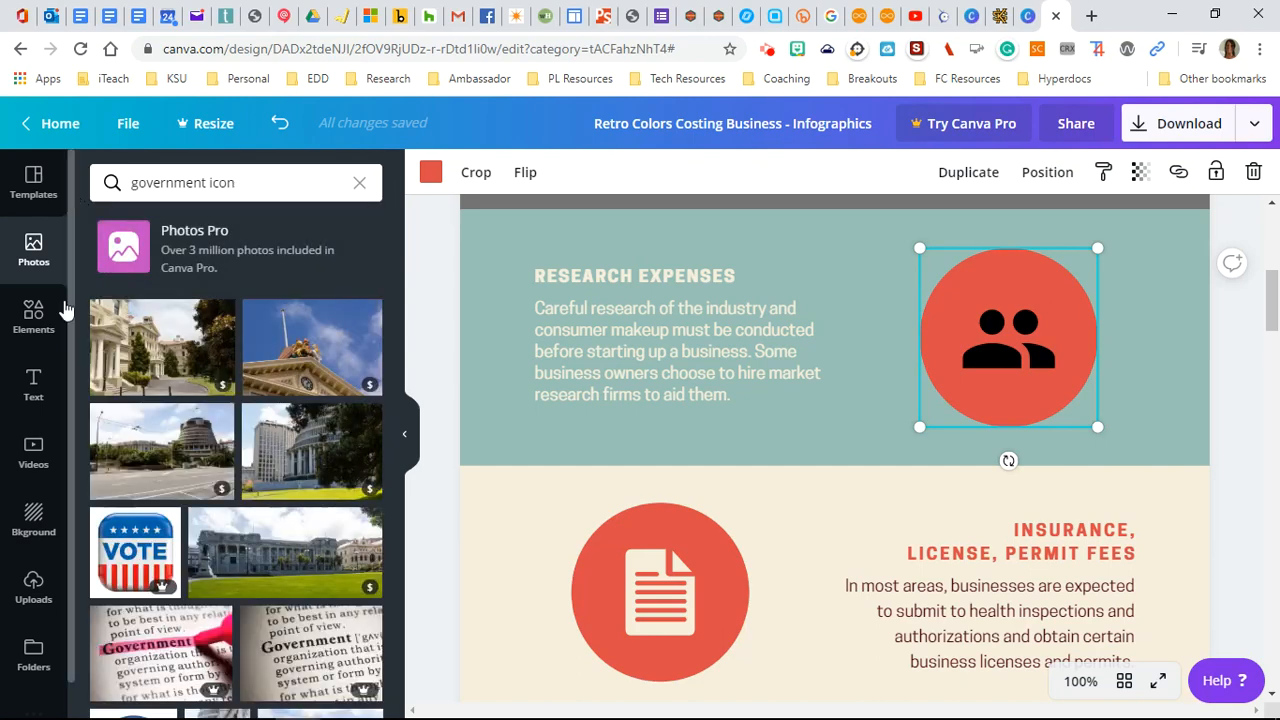
scroll(285, 507, down, 5)
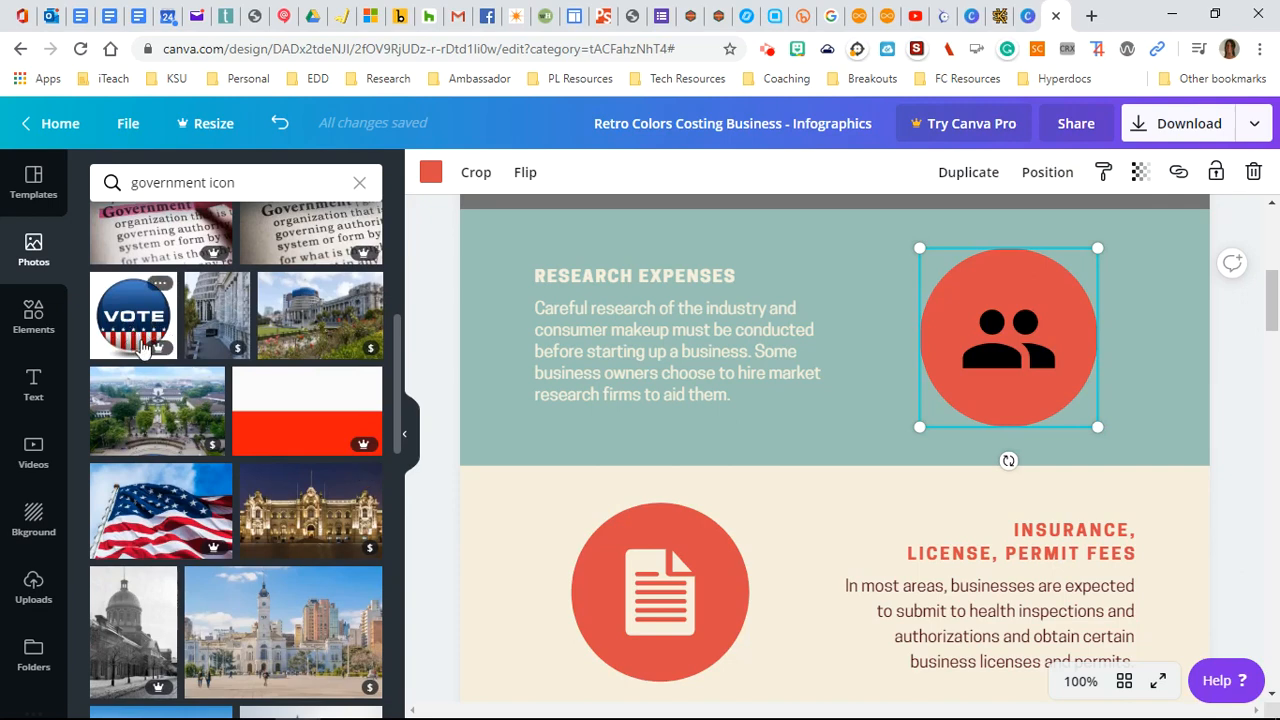
scroll(267, 356, down, 7)
scroll(267, 356, down, 7)
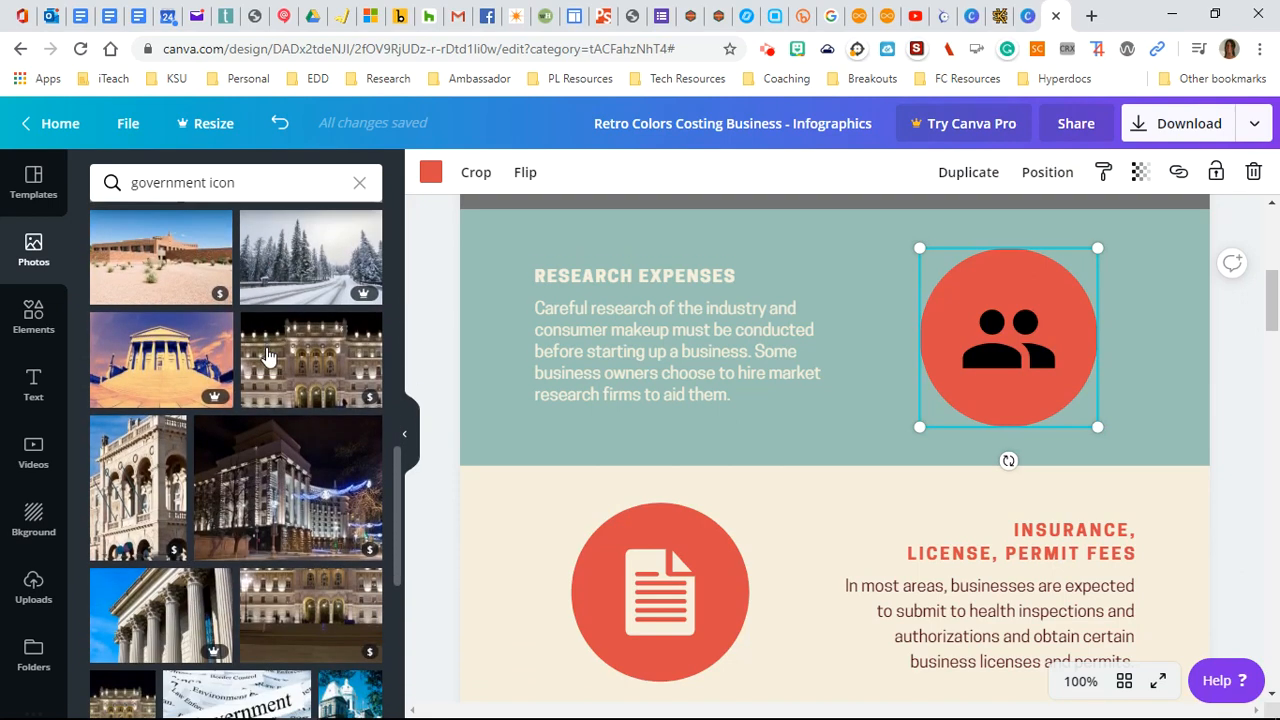
Step: Search the elements for "government" and browse the resulting icons for a free one
click(33, 315)
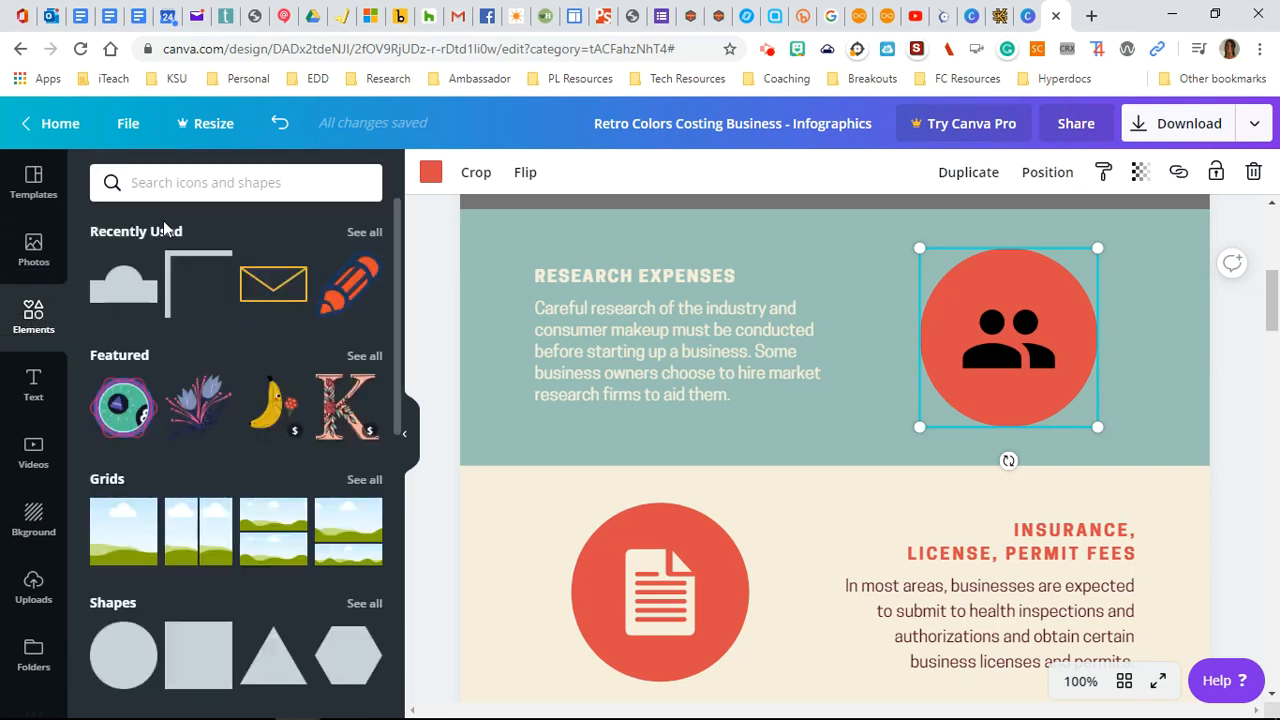
click(210, 182)
text(giv)
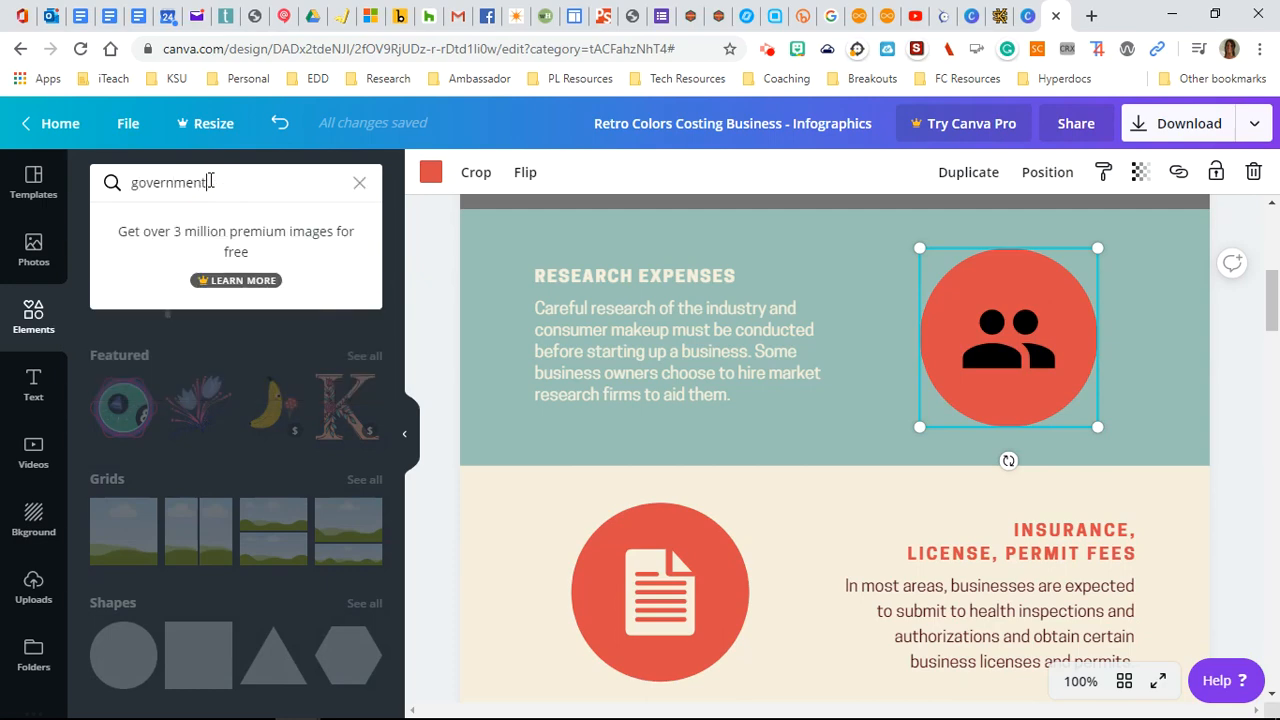
key(Return)
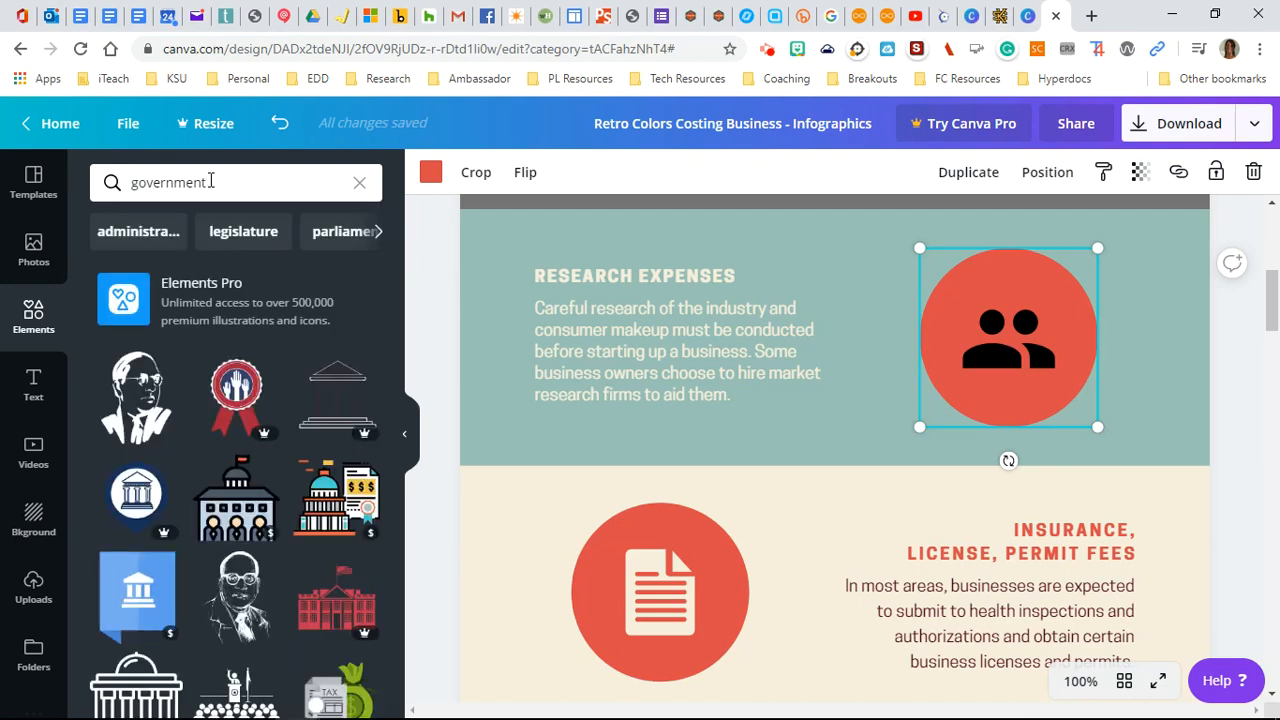
scroll(229, 398, down, 3)
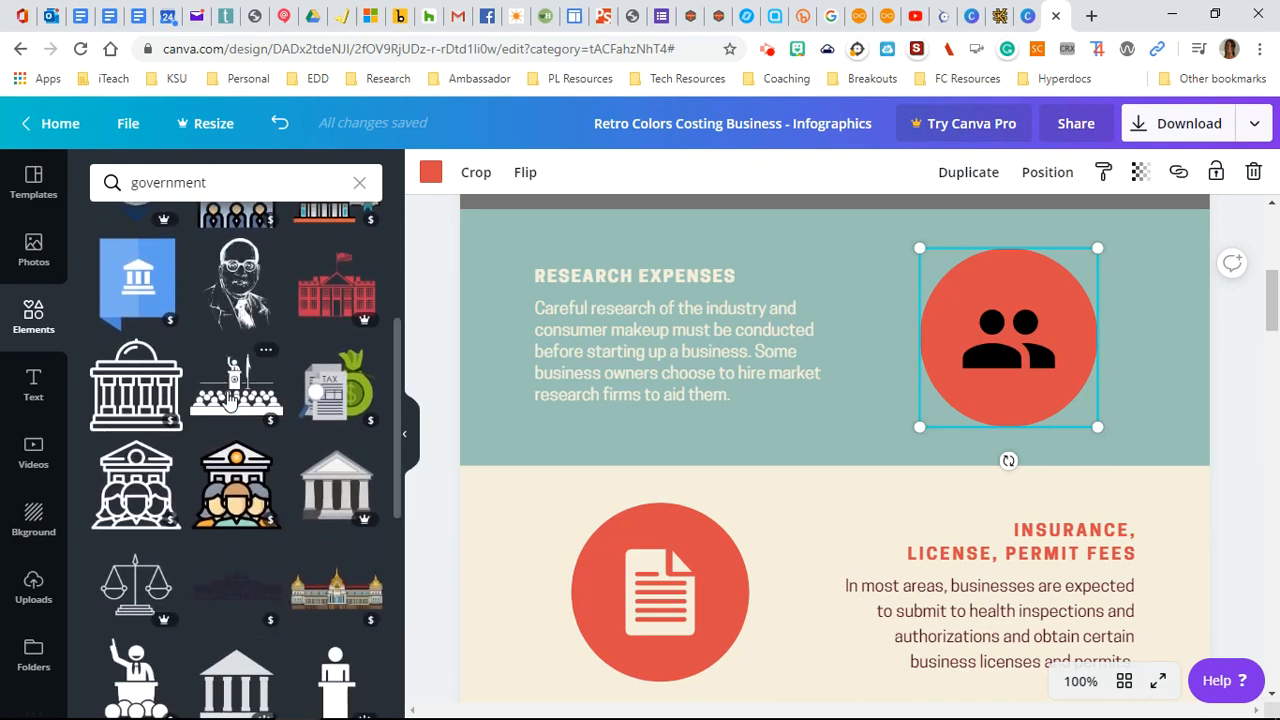
scroll(230, 385, down, 3)
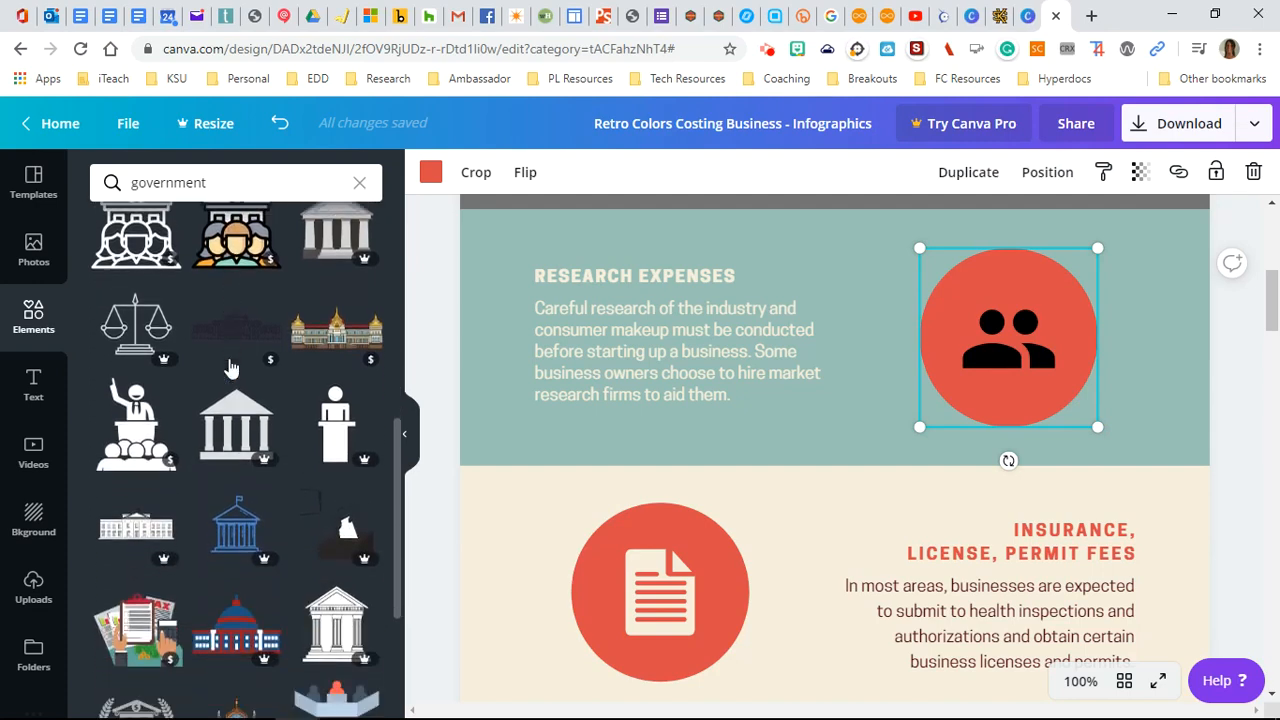
scroll(230, 368, down, 4)
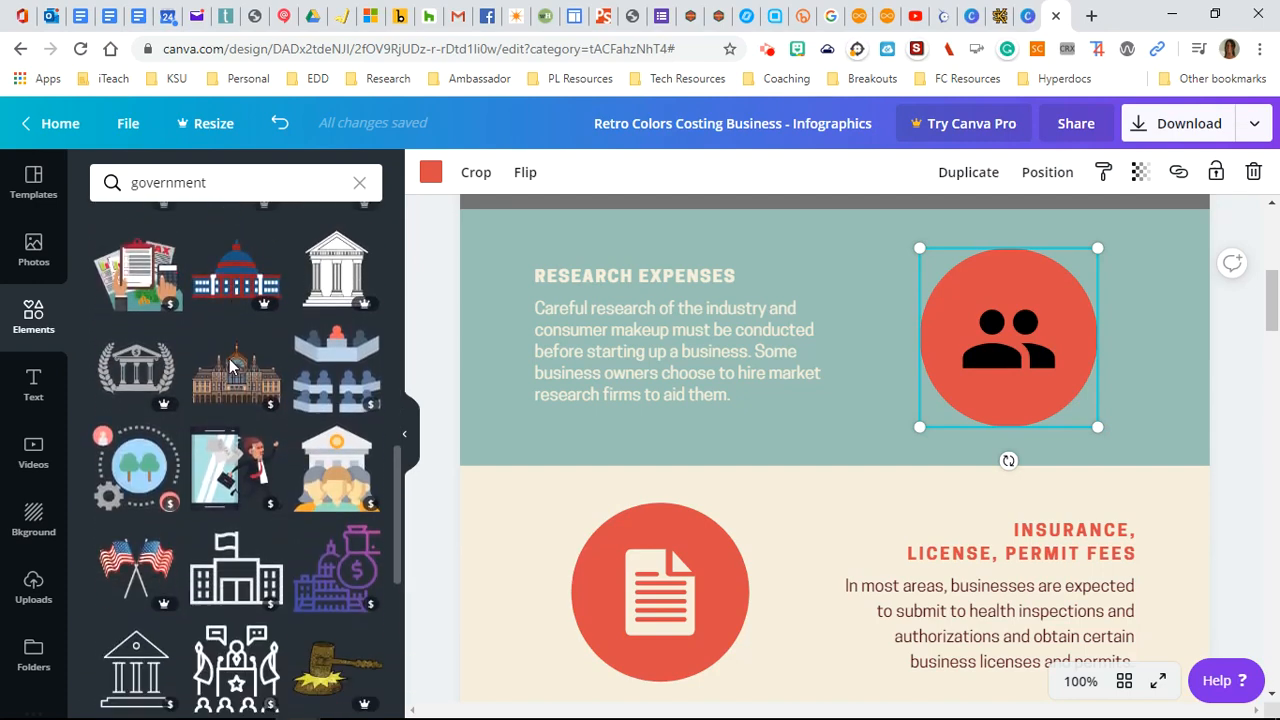
Step: Add the colored capitol-and-handshake icon from an elements search for "government free" and delete the people icon from the Research Expenses circle
scroll(232, 367, down, 1)
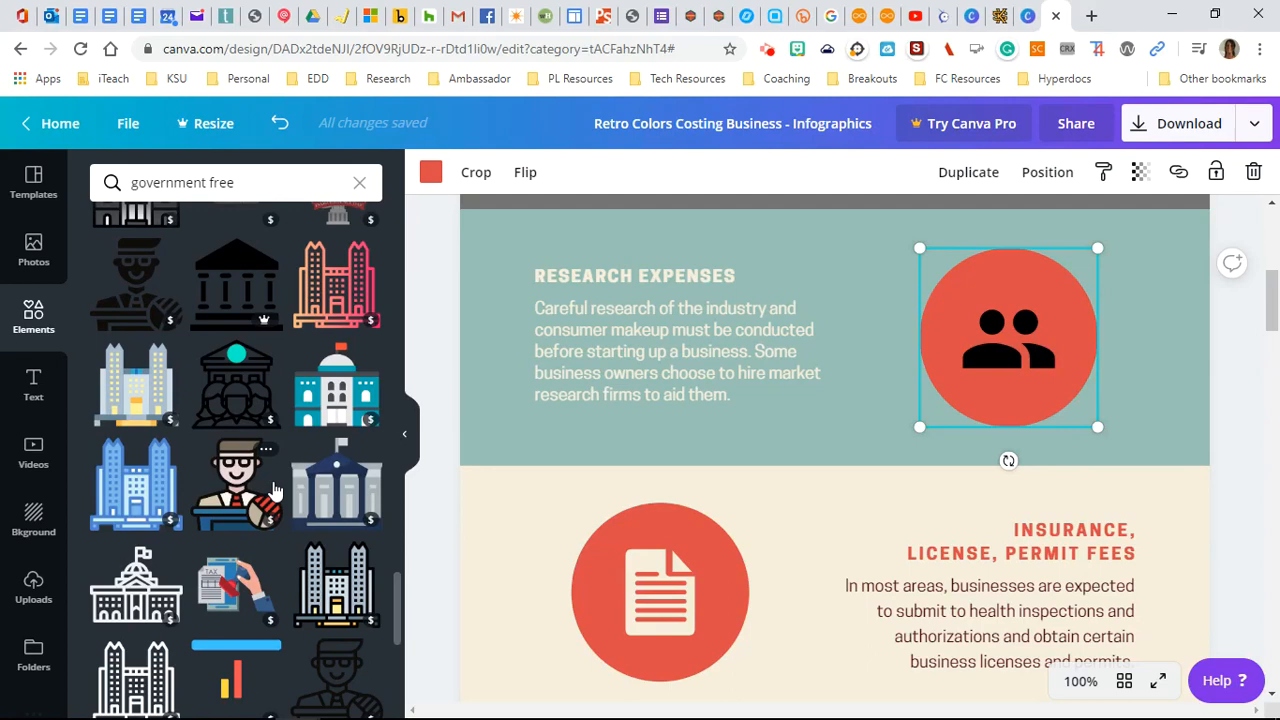
scroll(274, 489, down, 4)
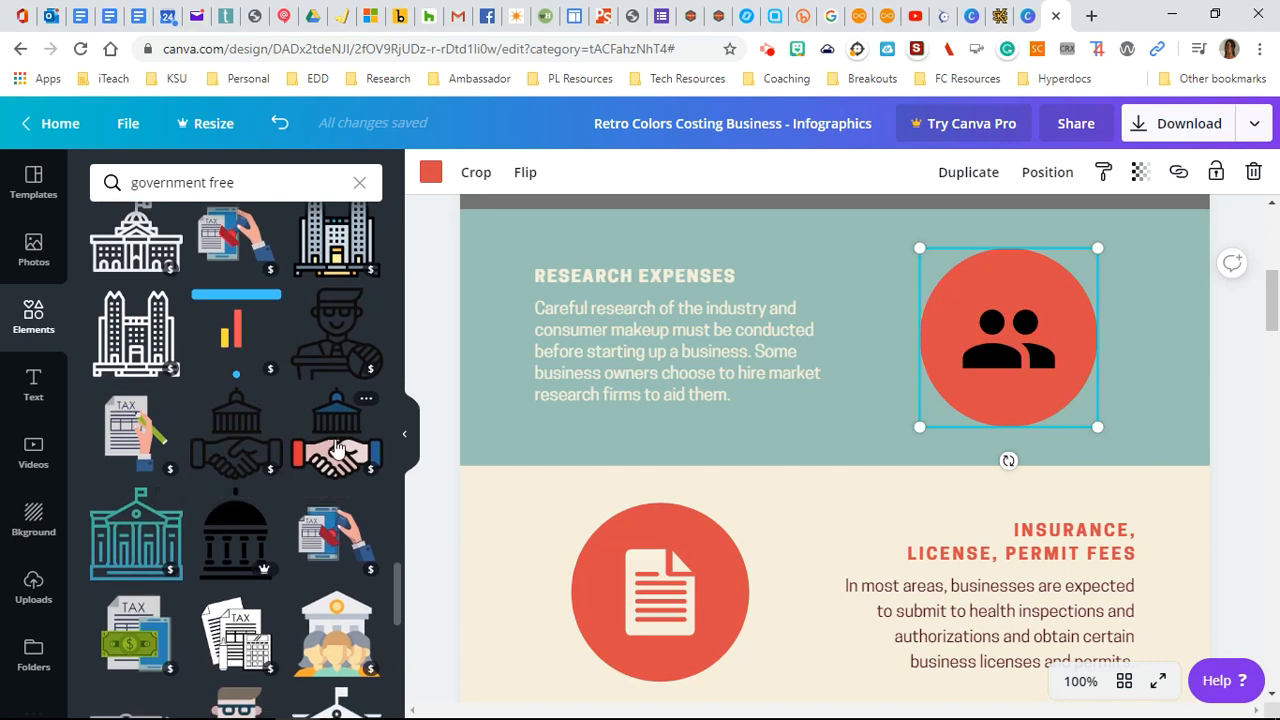
drag(336, 440, 786, 290)
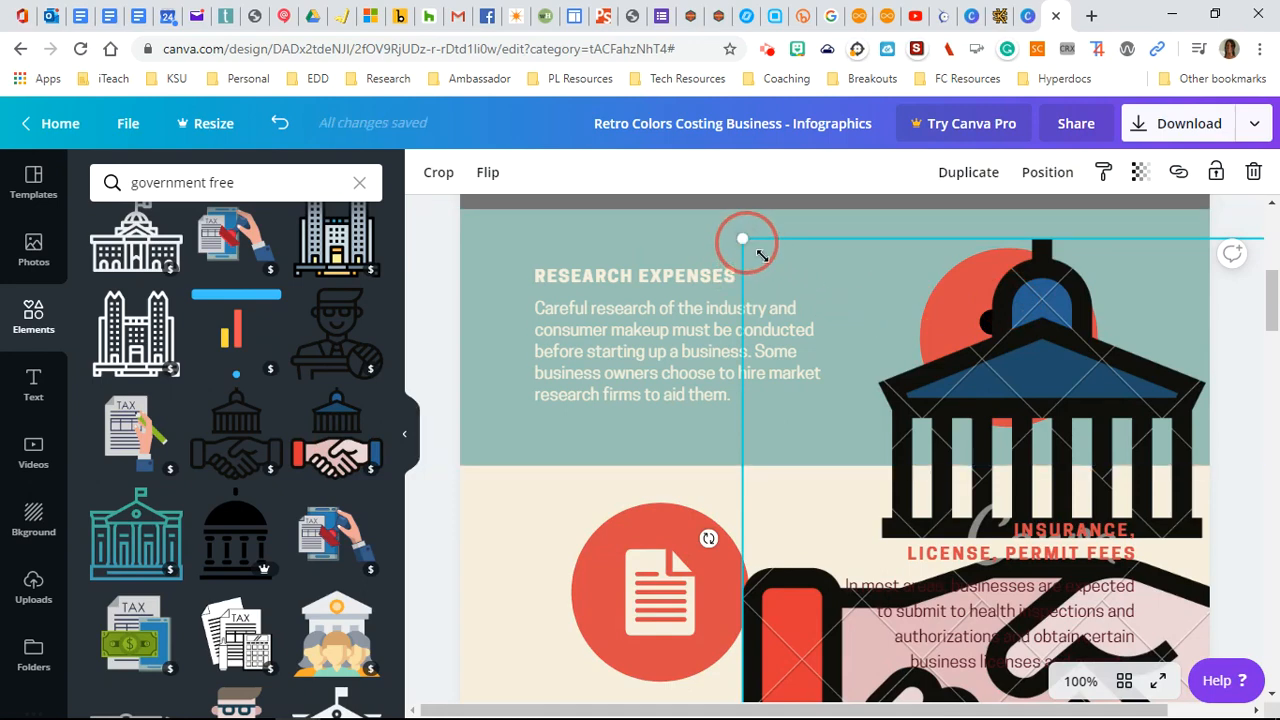
drag(743, 243, 1077, 465)
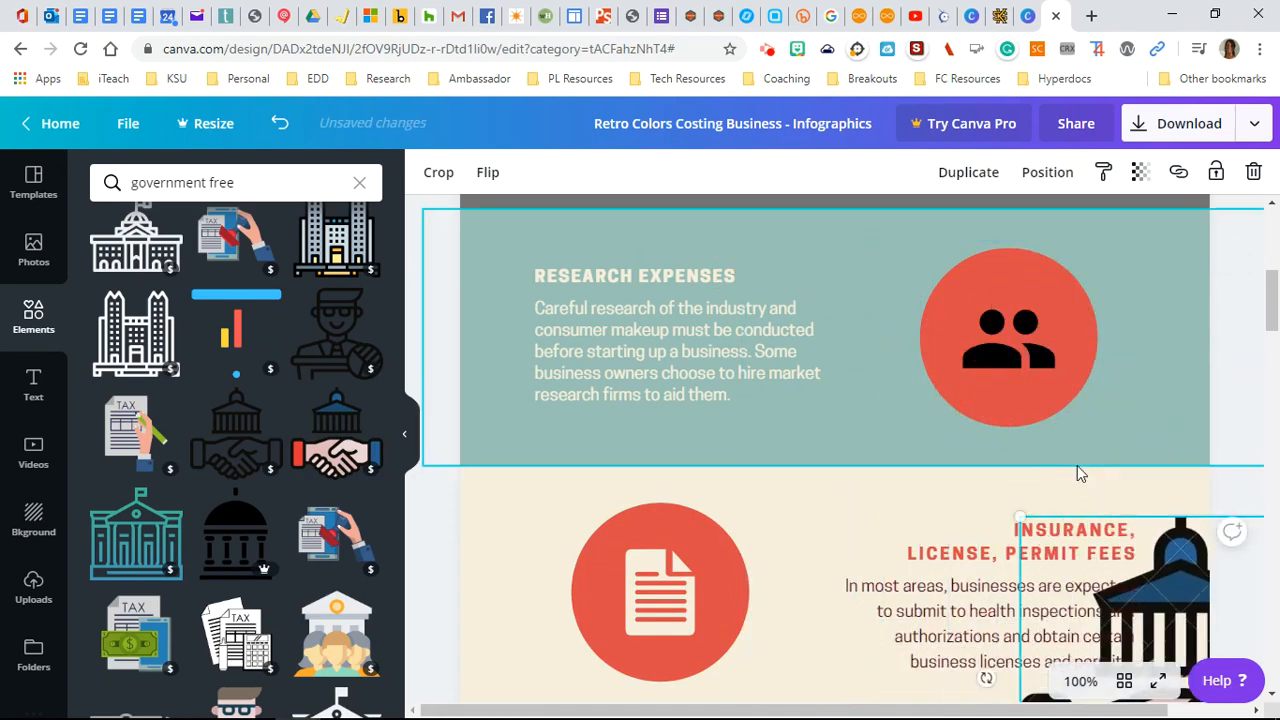
click(1024, 336)
key(Delete)
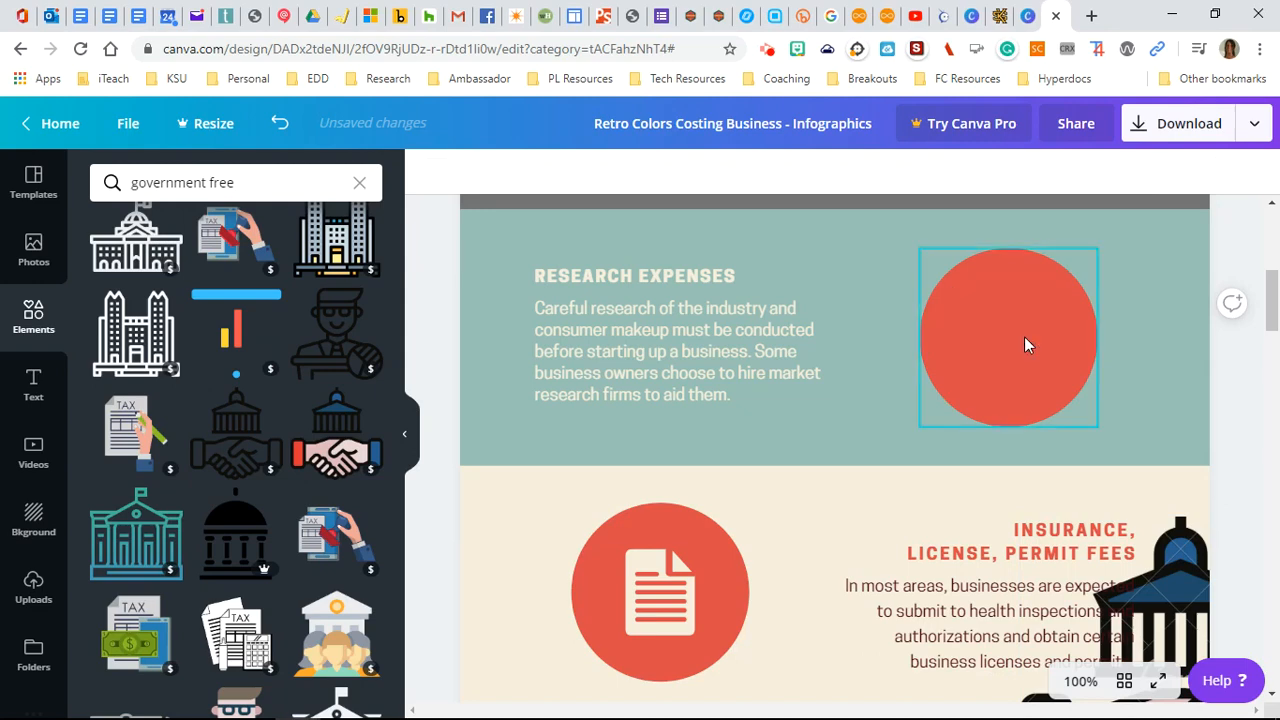
Step: Shrink the capitol-and-handshake icon and center it inside the red circle beside Research Expenses, dismissing the premium purchase offer
drag(1176, 521, 686, 288)
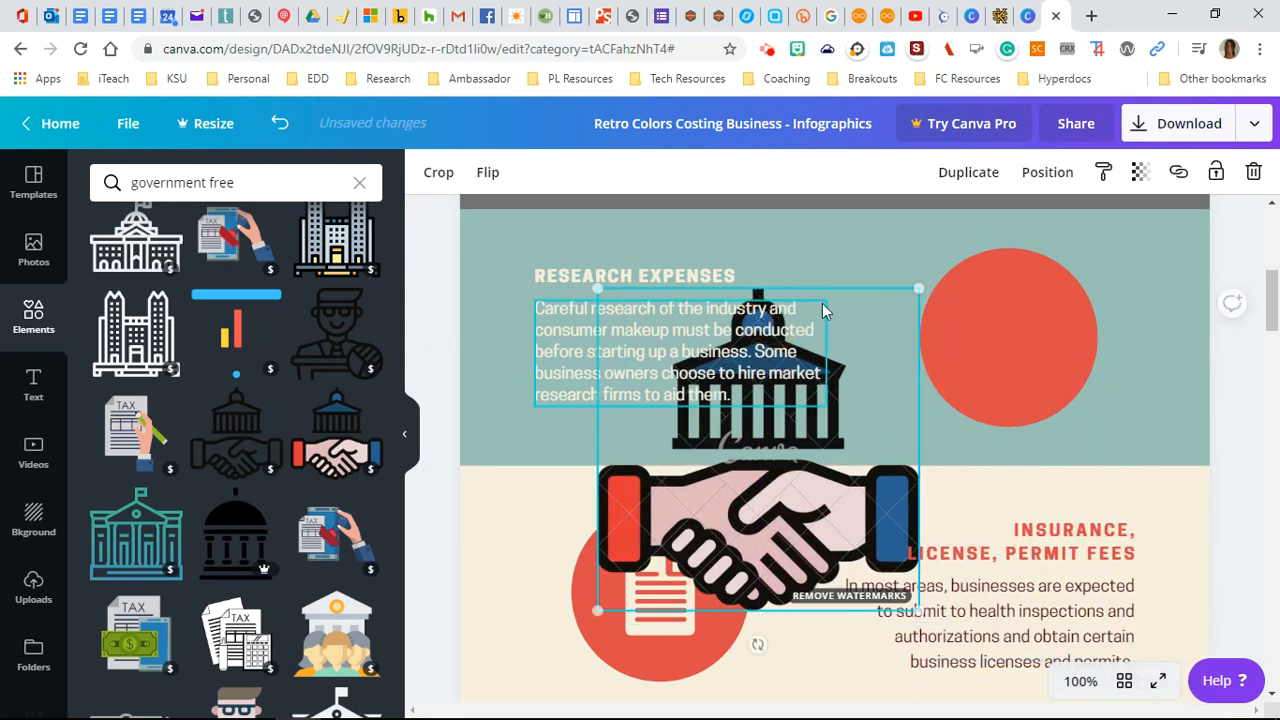
drag(920, 285, 686, 474)
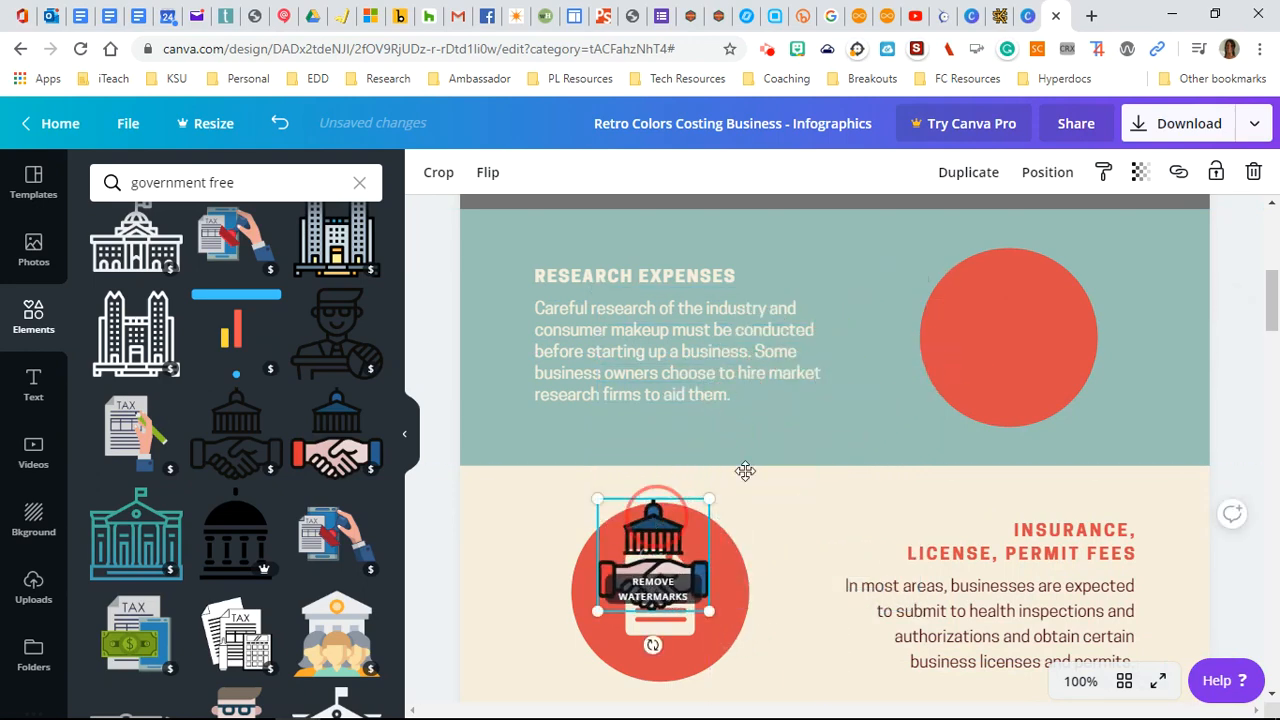
drag(653, 518, 1012, 285)
drag(1069, 381, 1080, 392)
click(1022, 368)
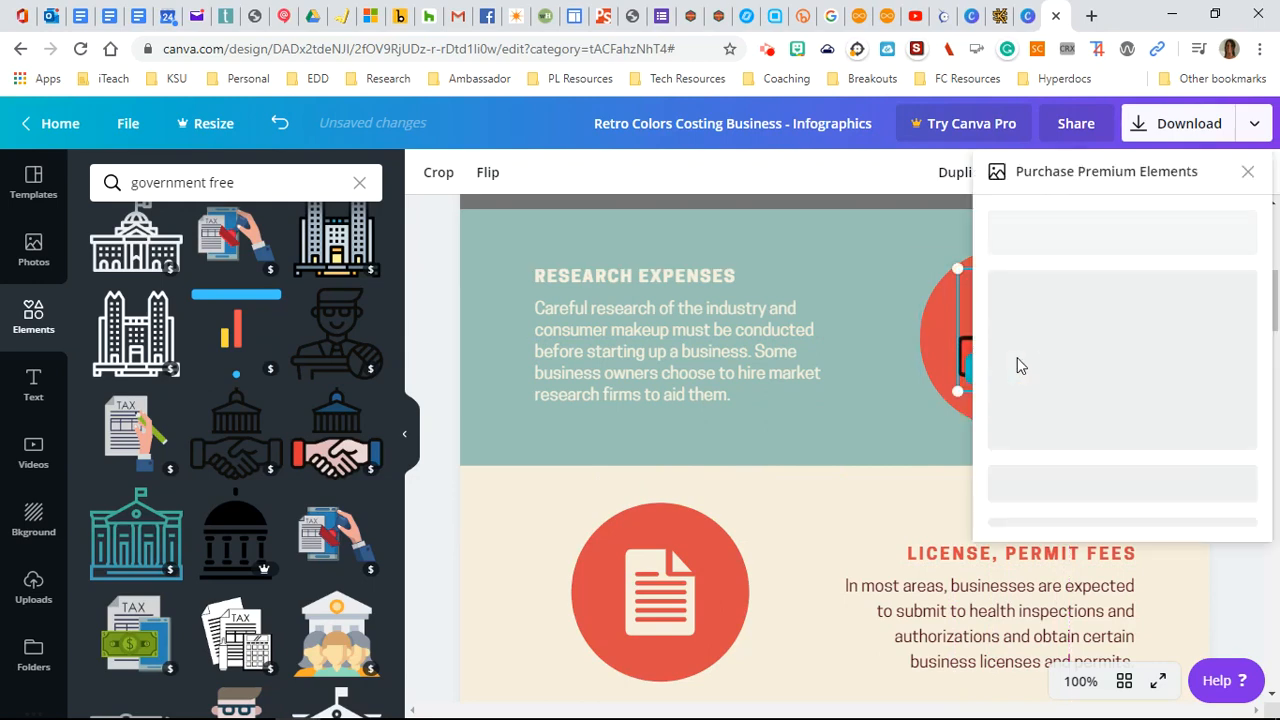
click(1247, 171)
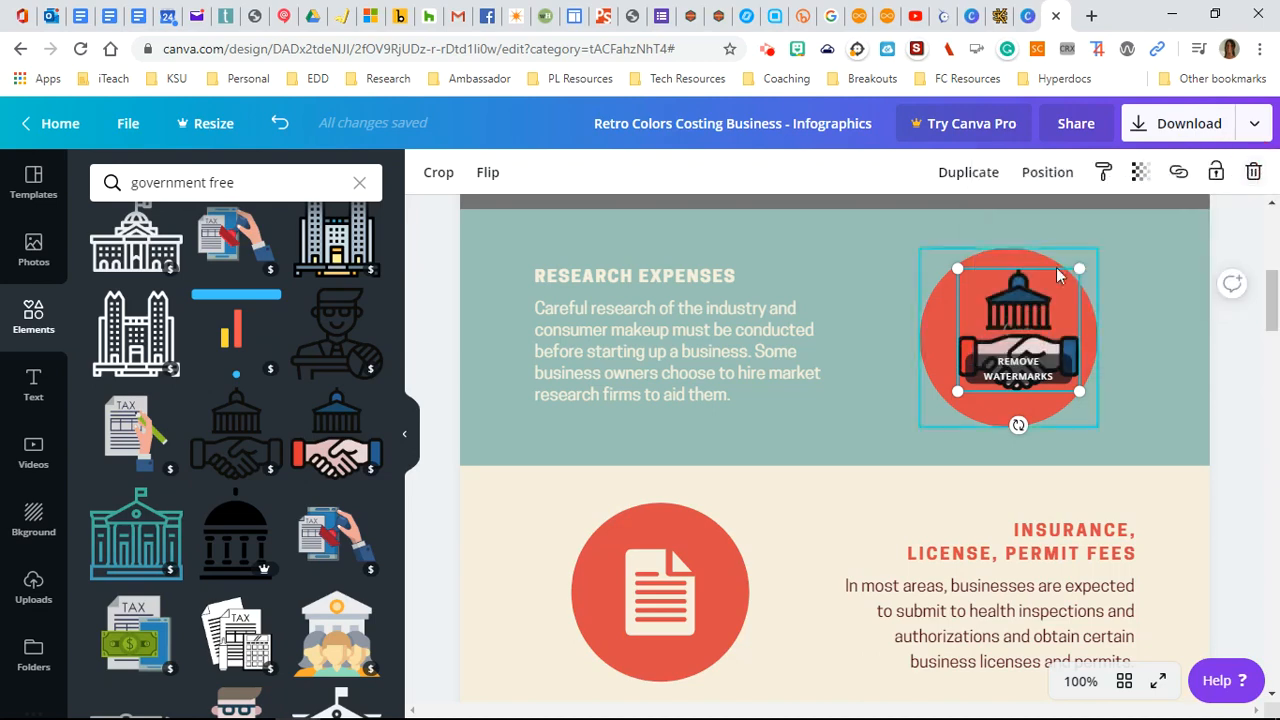
drag(989, 296, 982, 293)
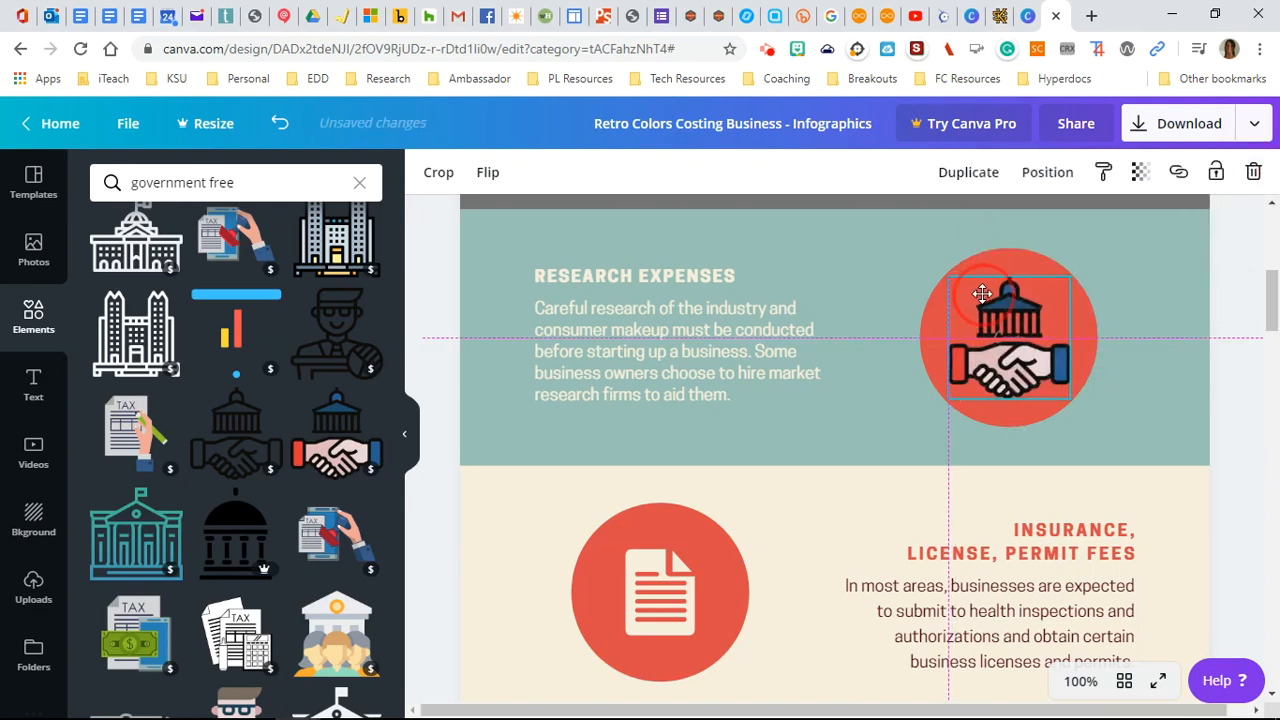
Step: Delete the television icon from the red circle beside Advertising & Promotion
click(1118, 255)
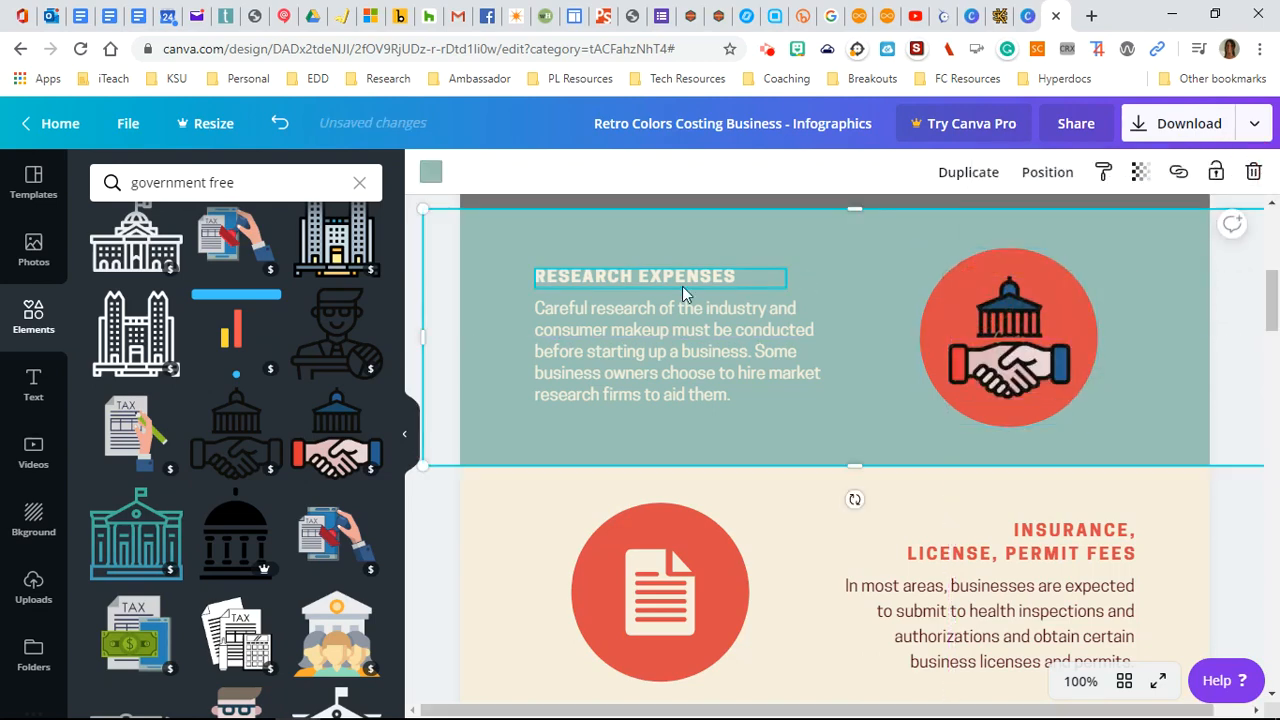
scroll(728, 407, down, 3)
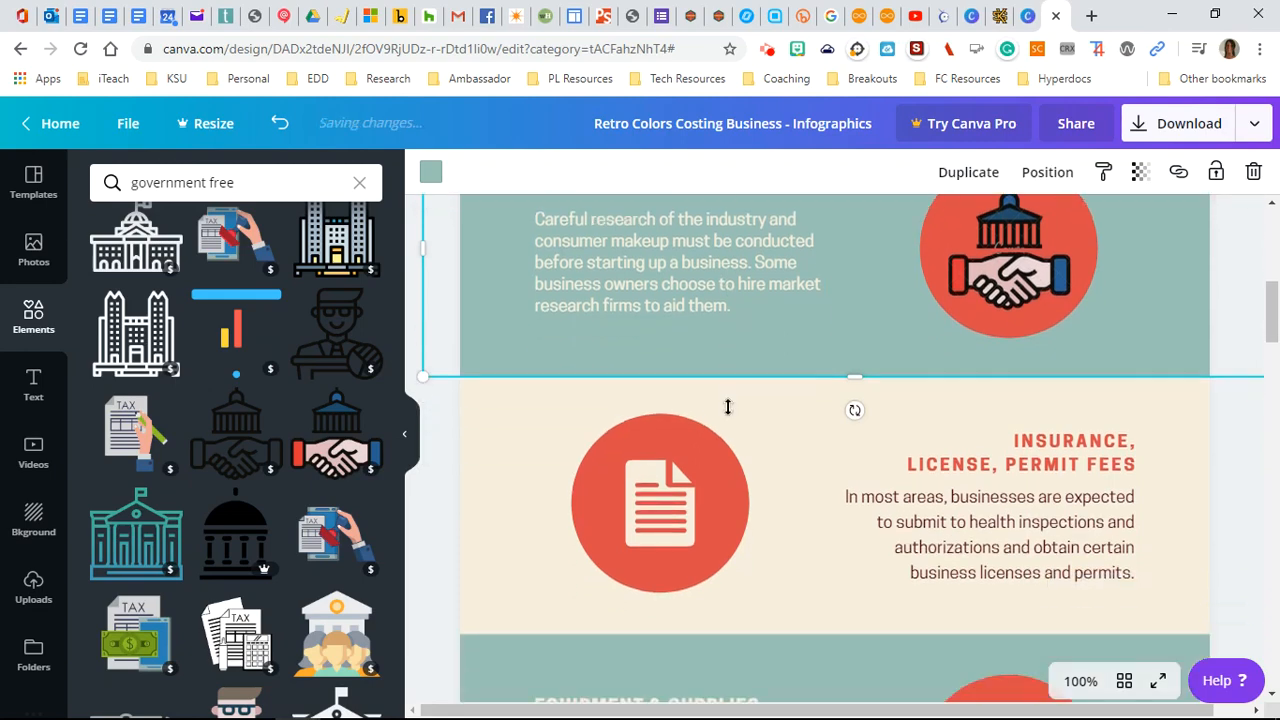
scroll(728, 407, down, 3)
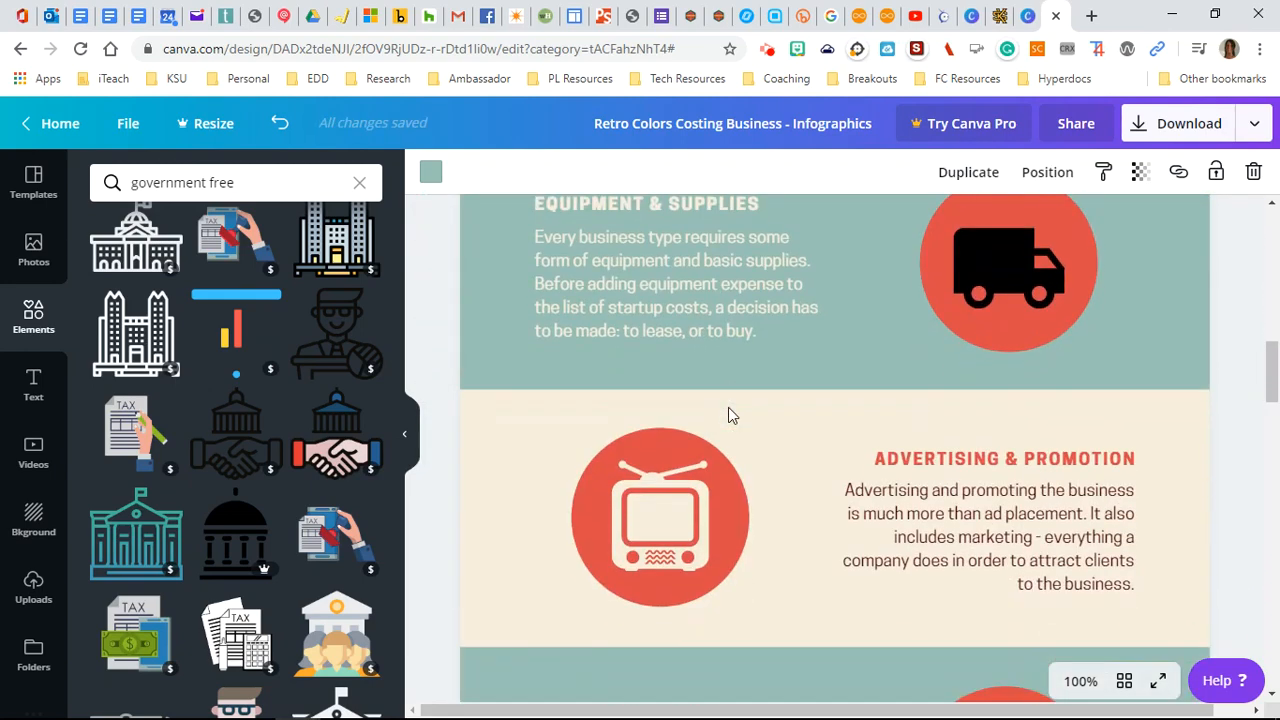
scroll(686, 457, down, 1)
click(679, 465)
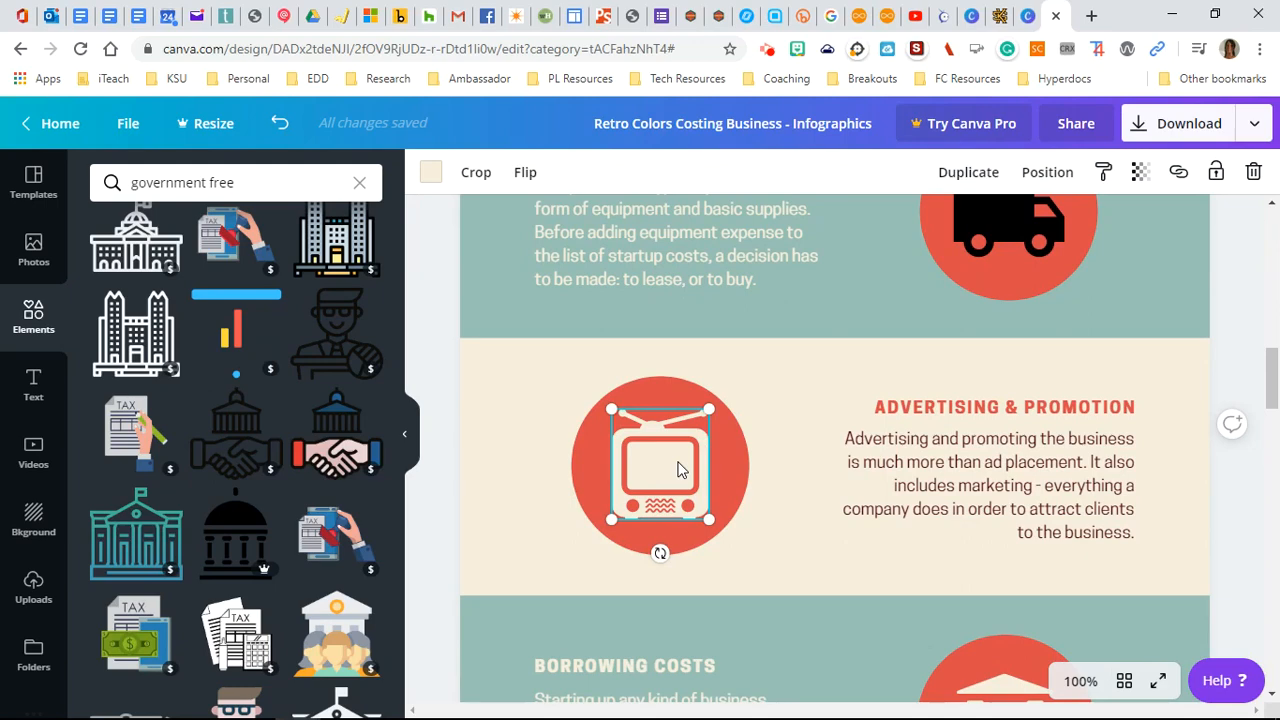
key(Delete)
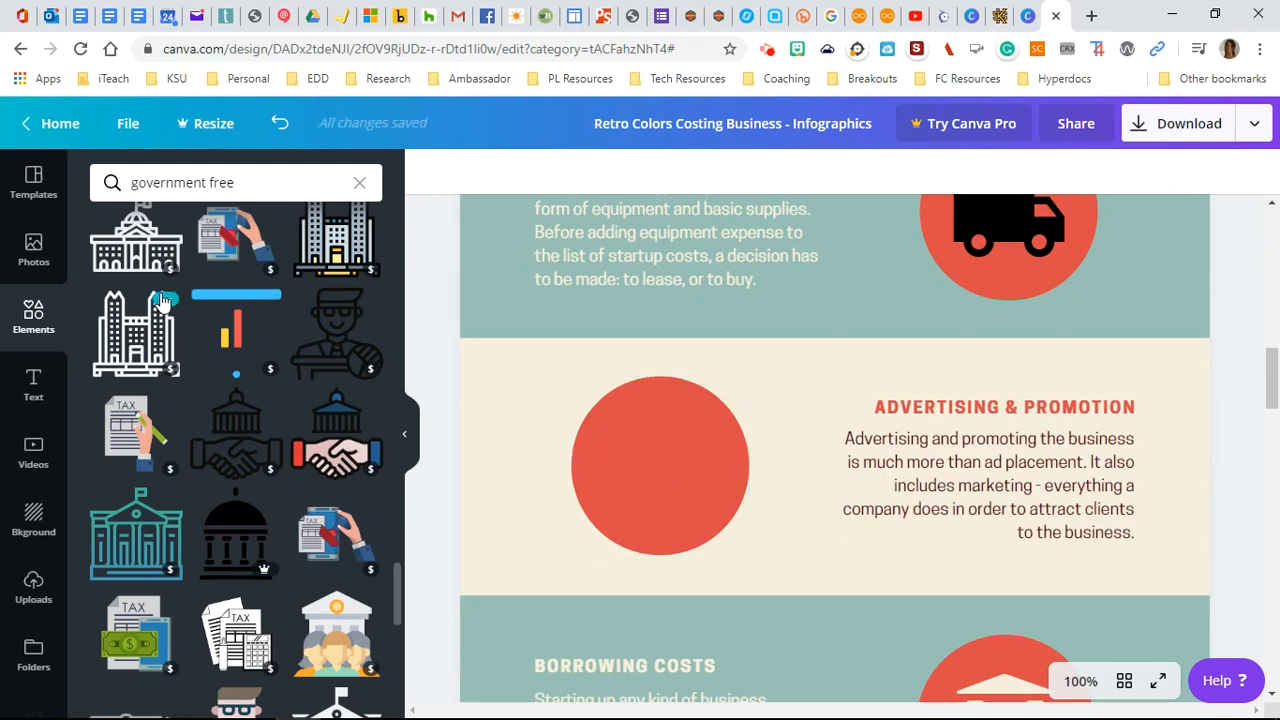
Step: Search the elements for "house" and add the free white house with the heart on its door to the page
drag(234, 182, 118, 183)
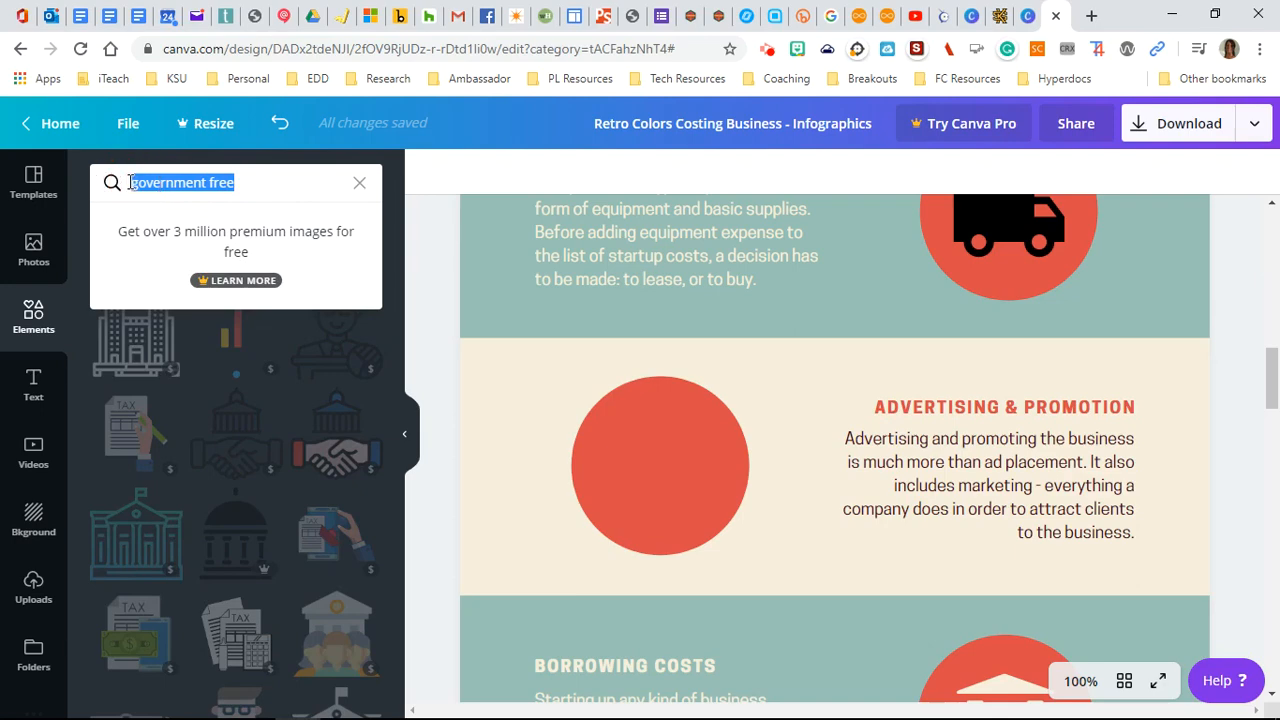
text(house)
key(Return)
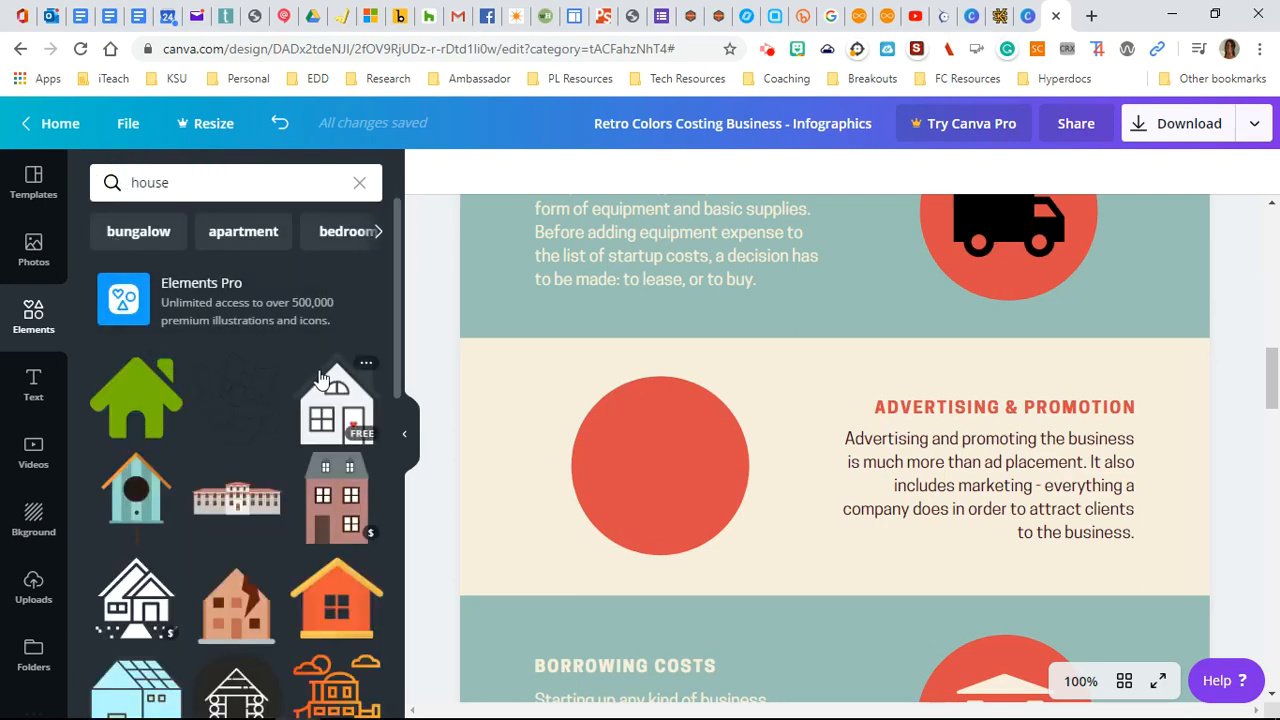
drag(325, 408, 539, 359)
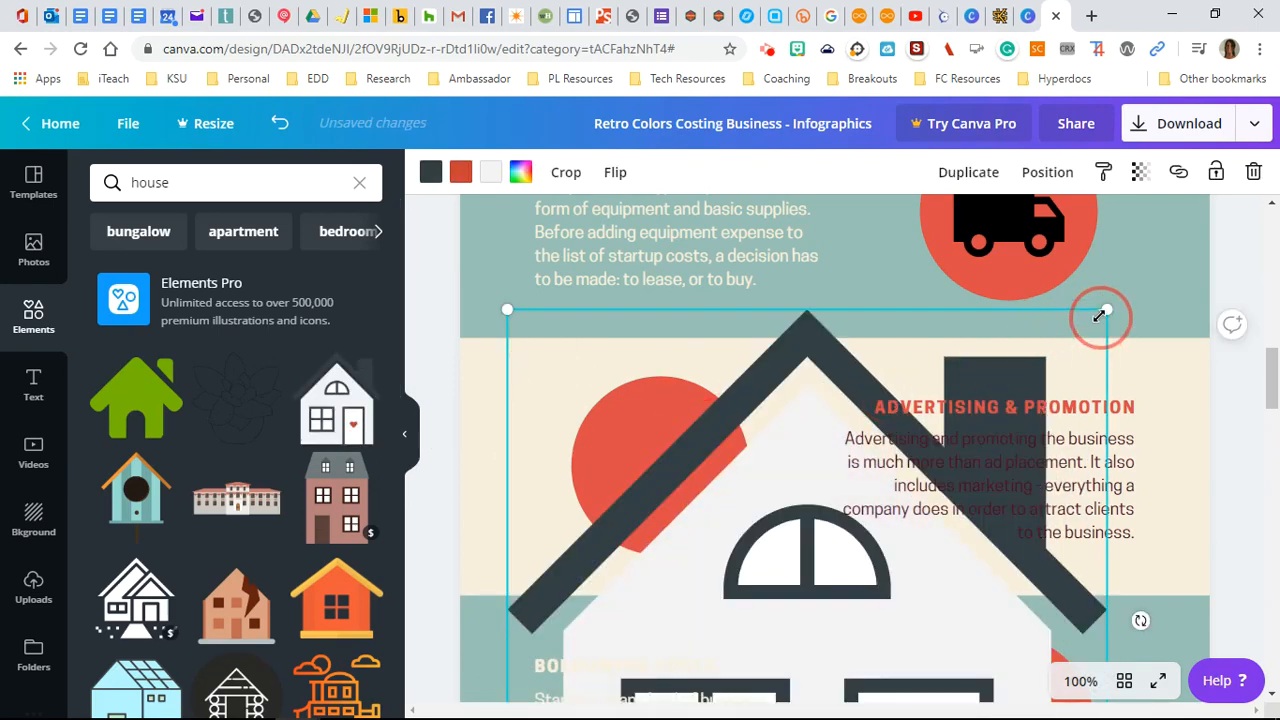
Step: Shrink the white house icon and center it inside the red circle beside Advertising & Promotion
drag(1103, 309, 797, 503)
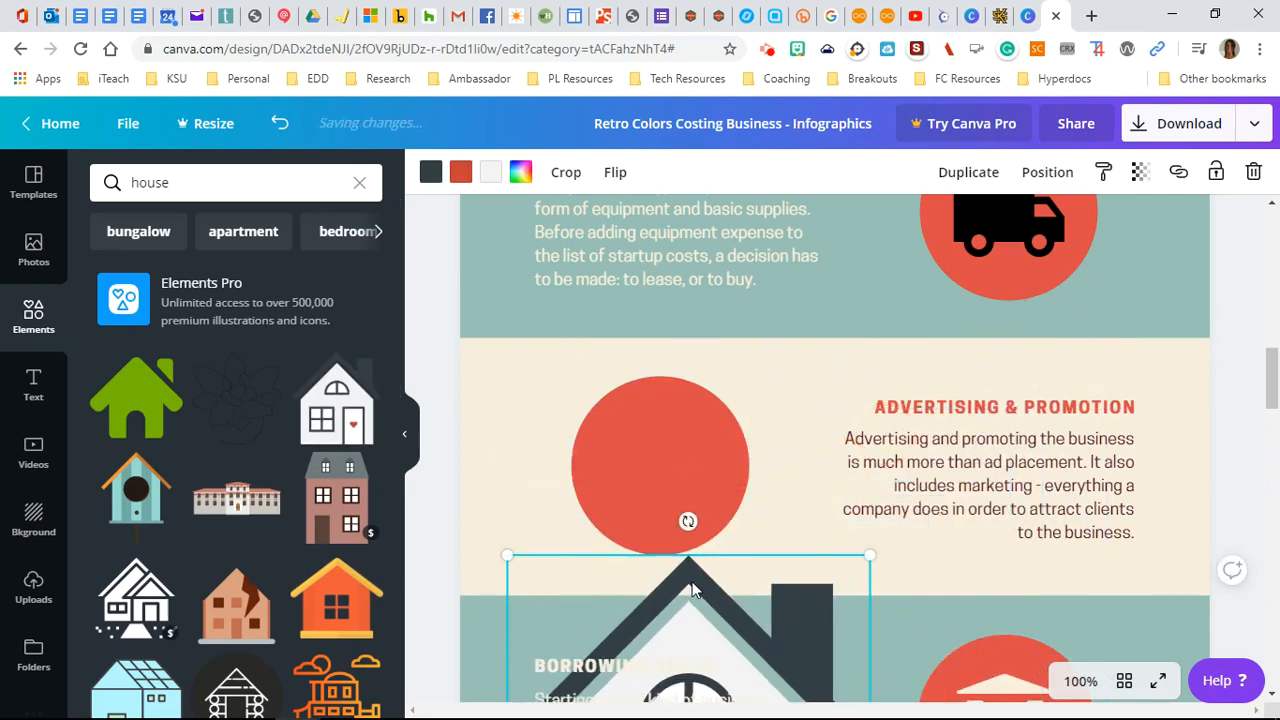
drag(791, 586, 775, 376)
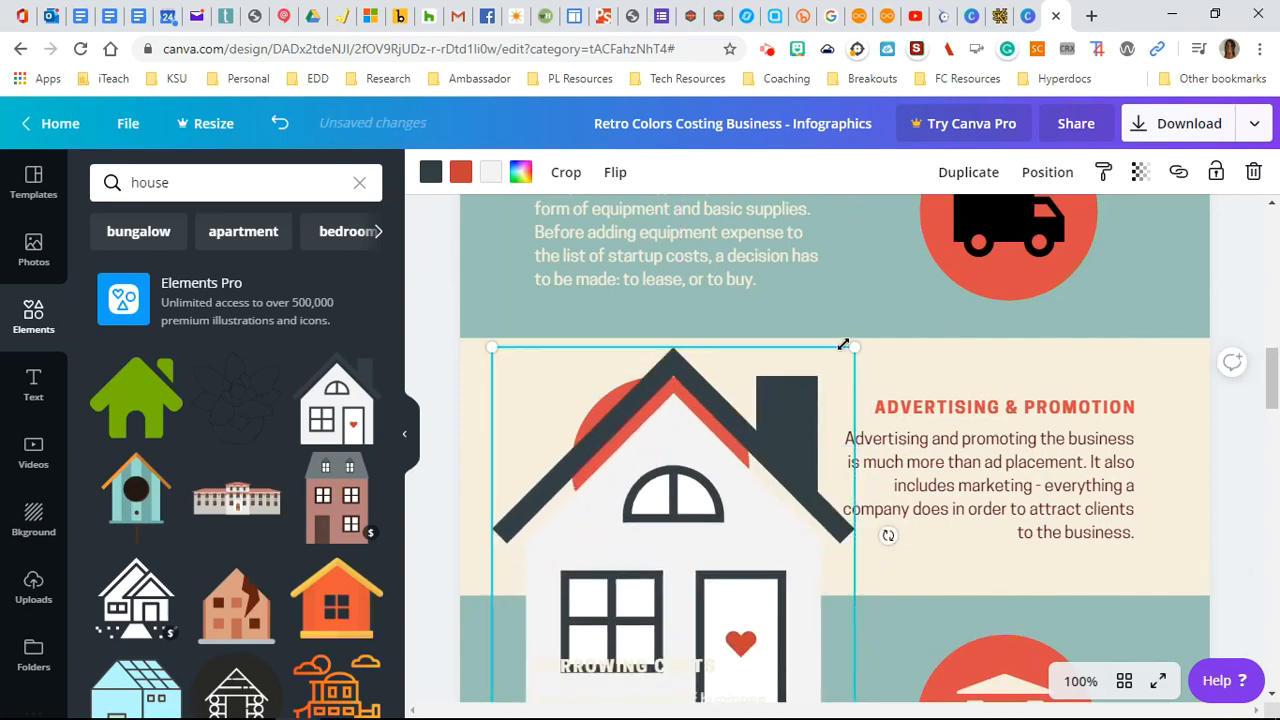
drag(843, 345, 679, 517)
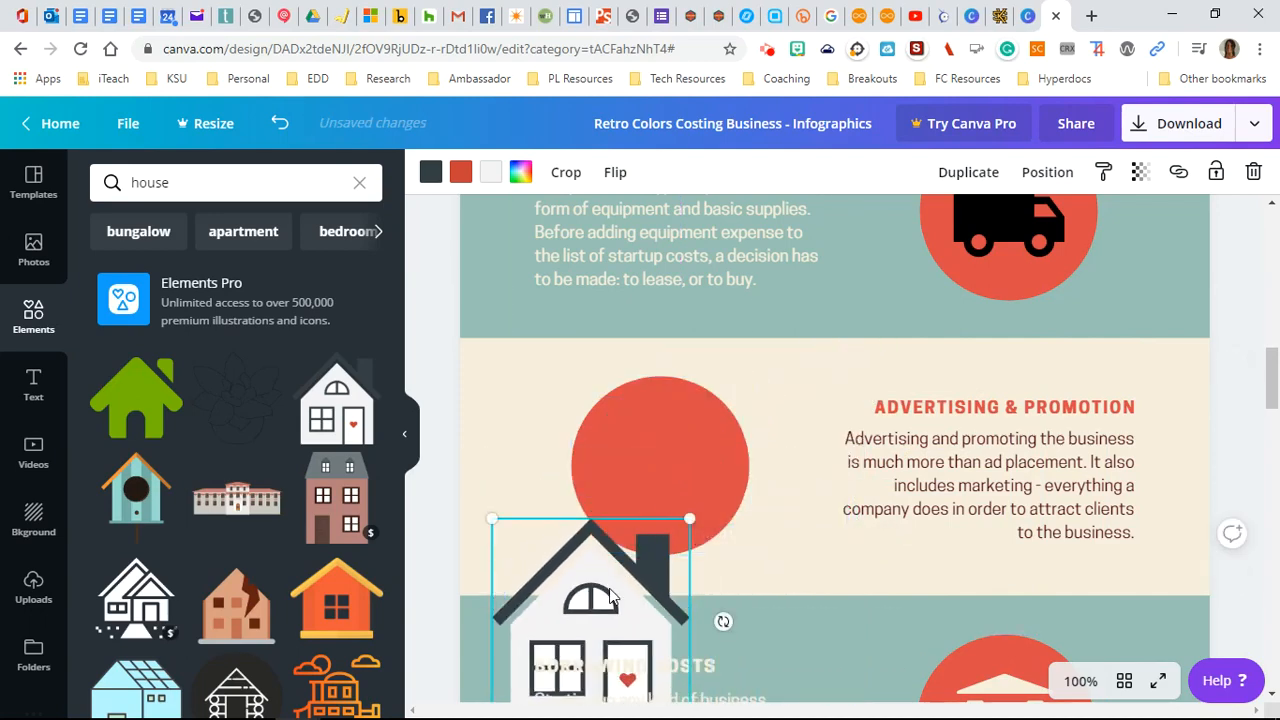
drag(612, 596, 657, 400)
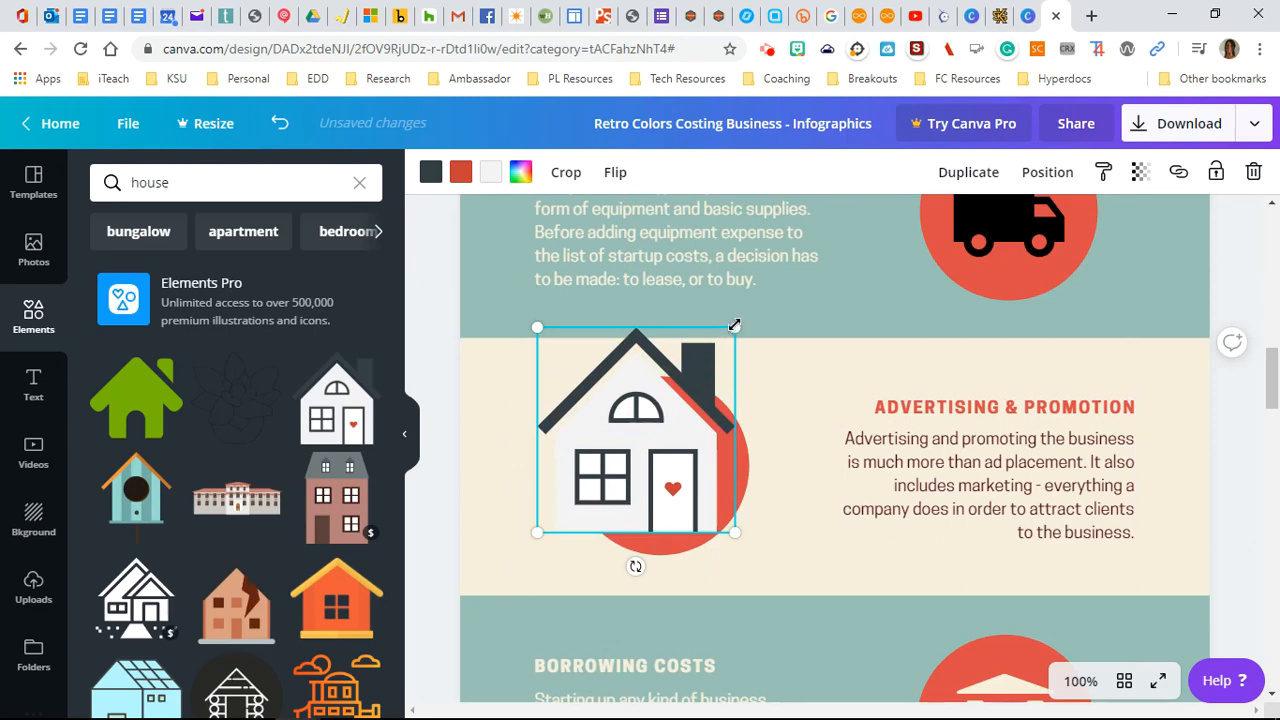
drag(736, 318, 679, 385)
drag(645, 455, 697, 447)
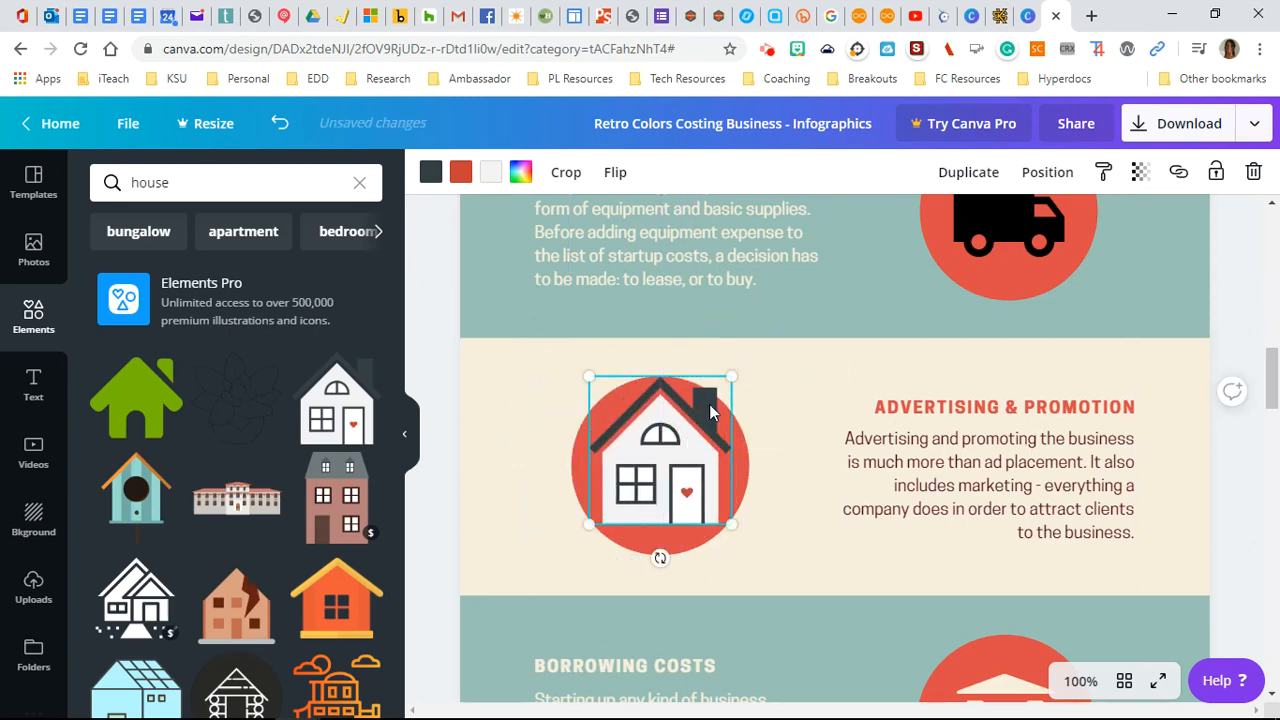
drag(727, 375, 707, 409)
drag(688, 456, 697, 453)
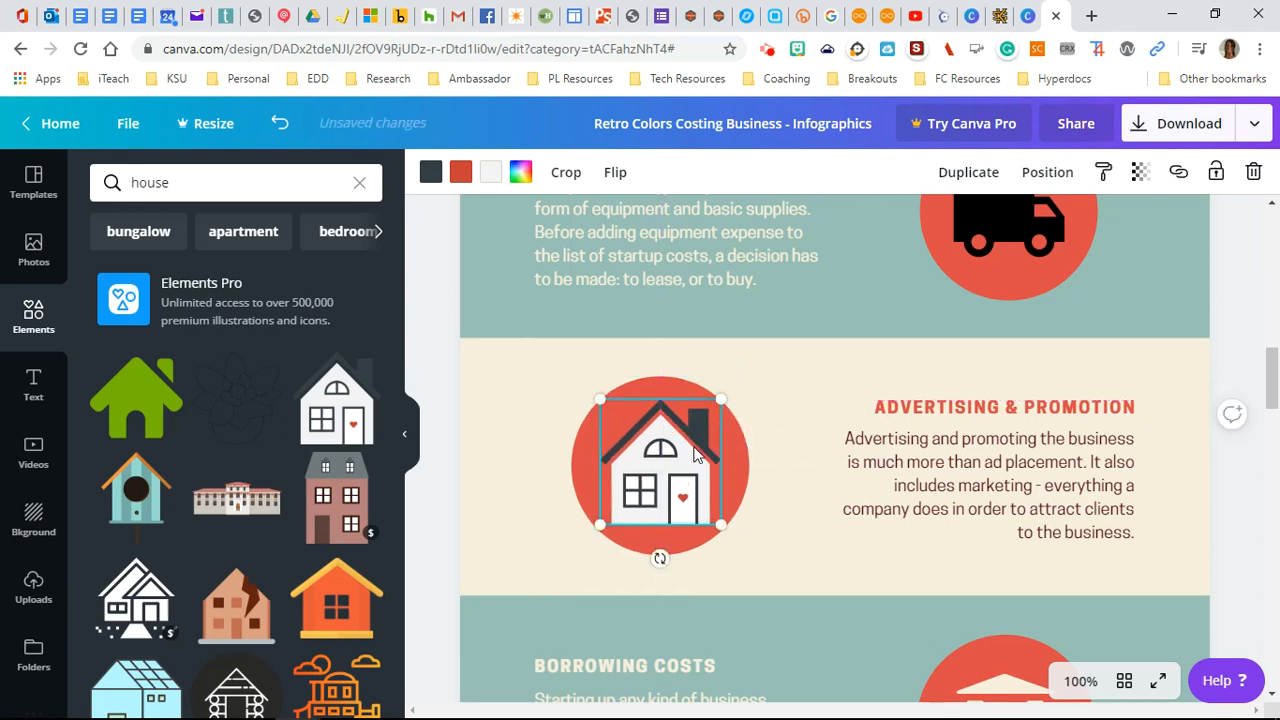
Step: Recolor the house icon's door and windows with the green from the document colors, leaving its crop as it is
double_click(682, 438)
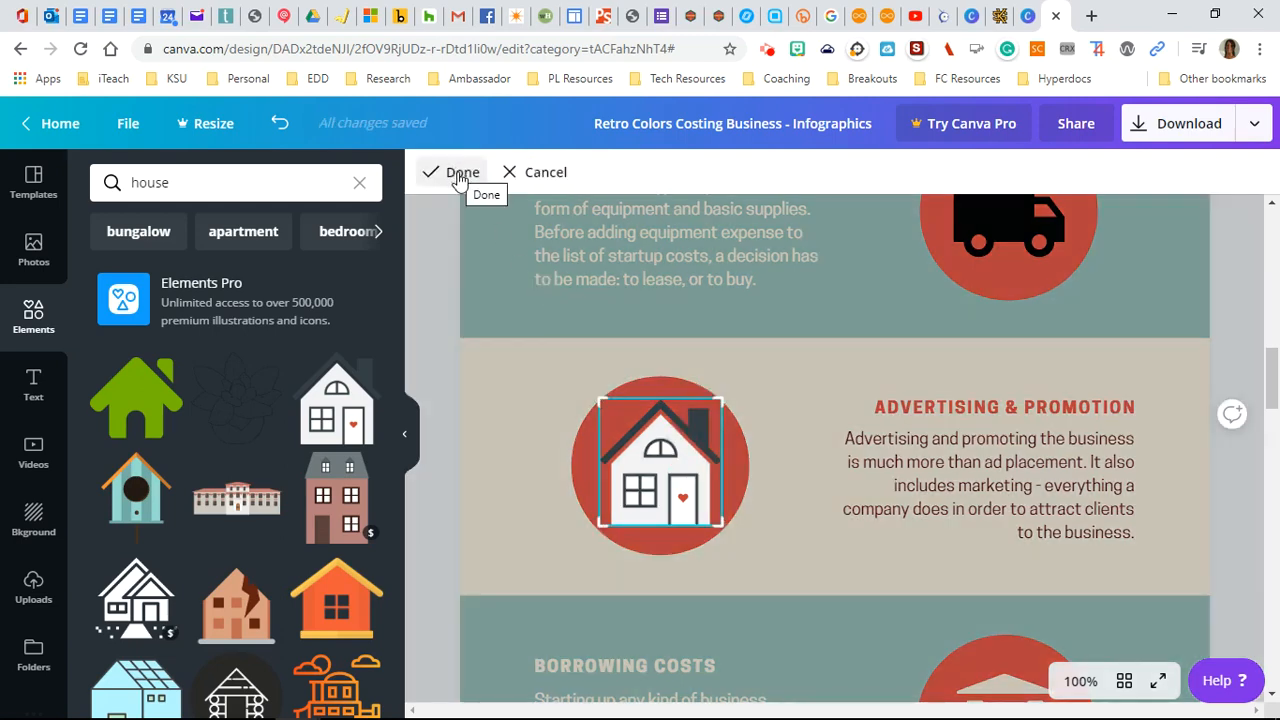
click(456, 172)
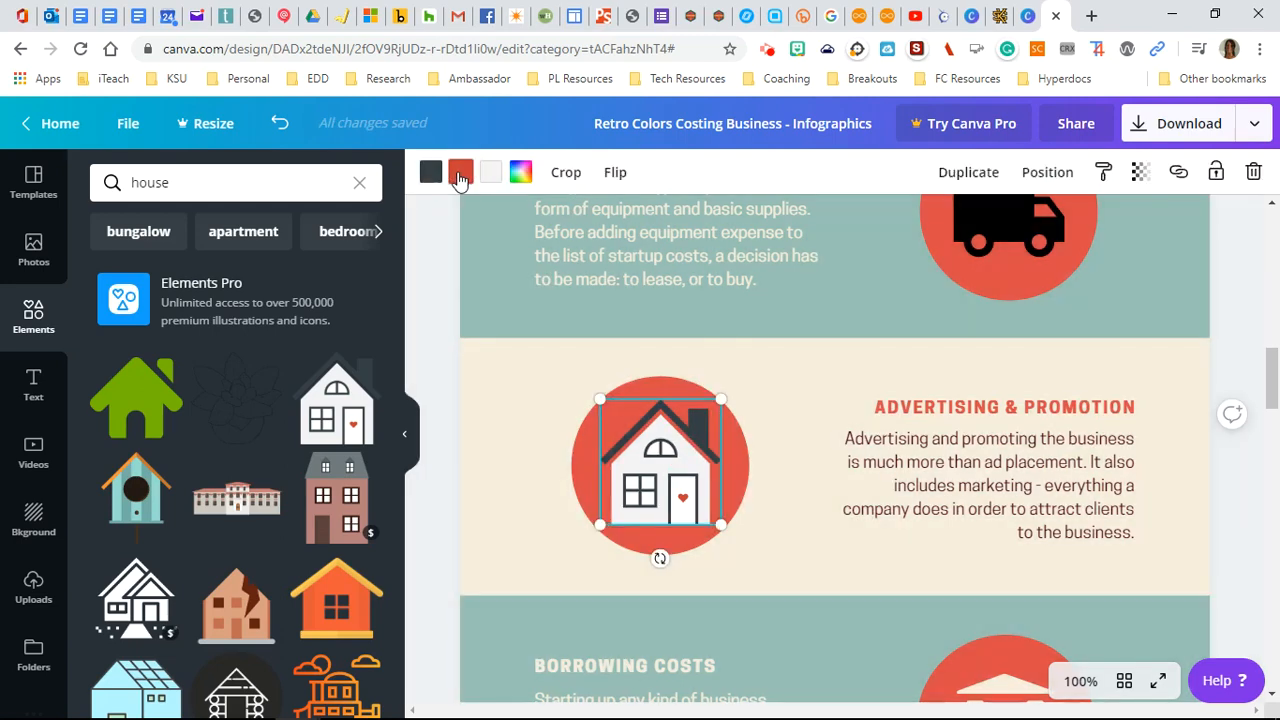
click(520, 180)
click(162, 362)
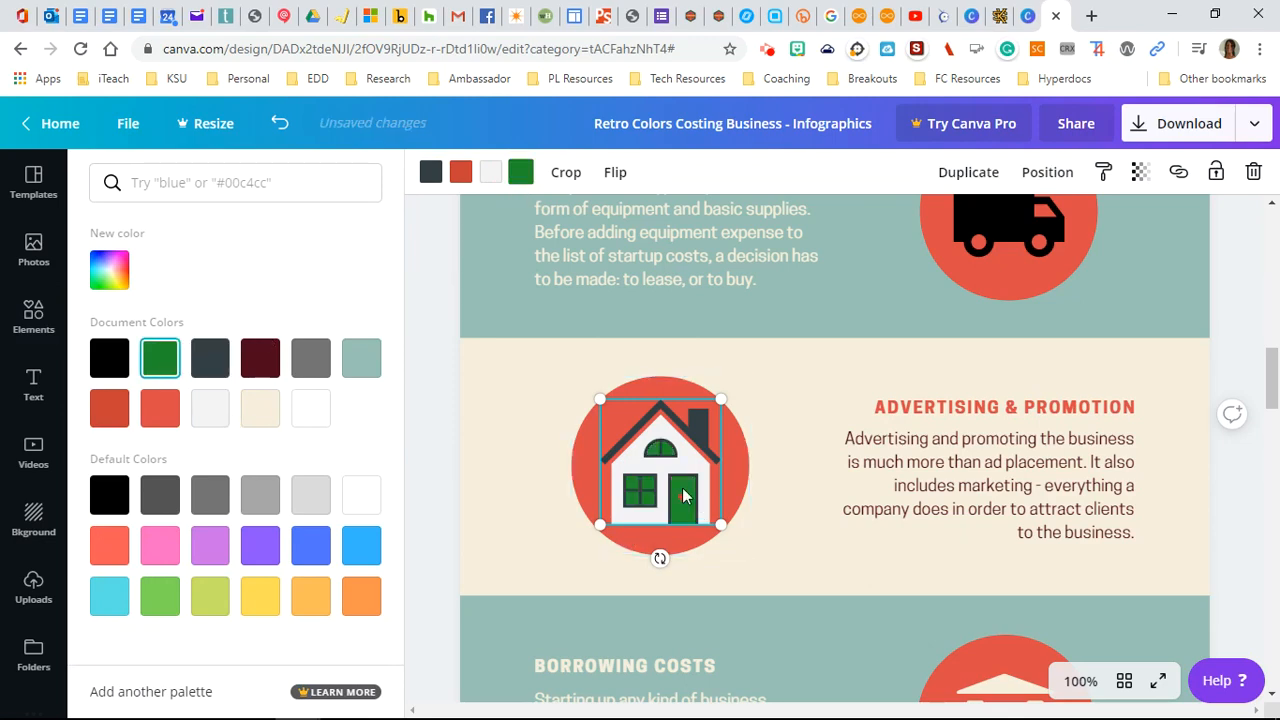
click(541, 392)
Step: Copy a share link that lets others edit the infographic
scroll(542, 392, down, 5)
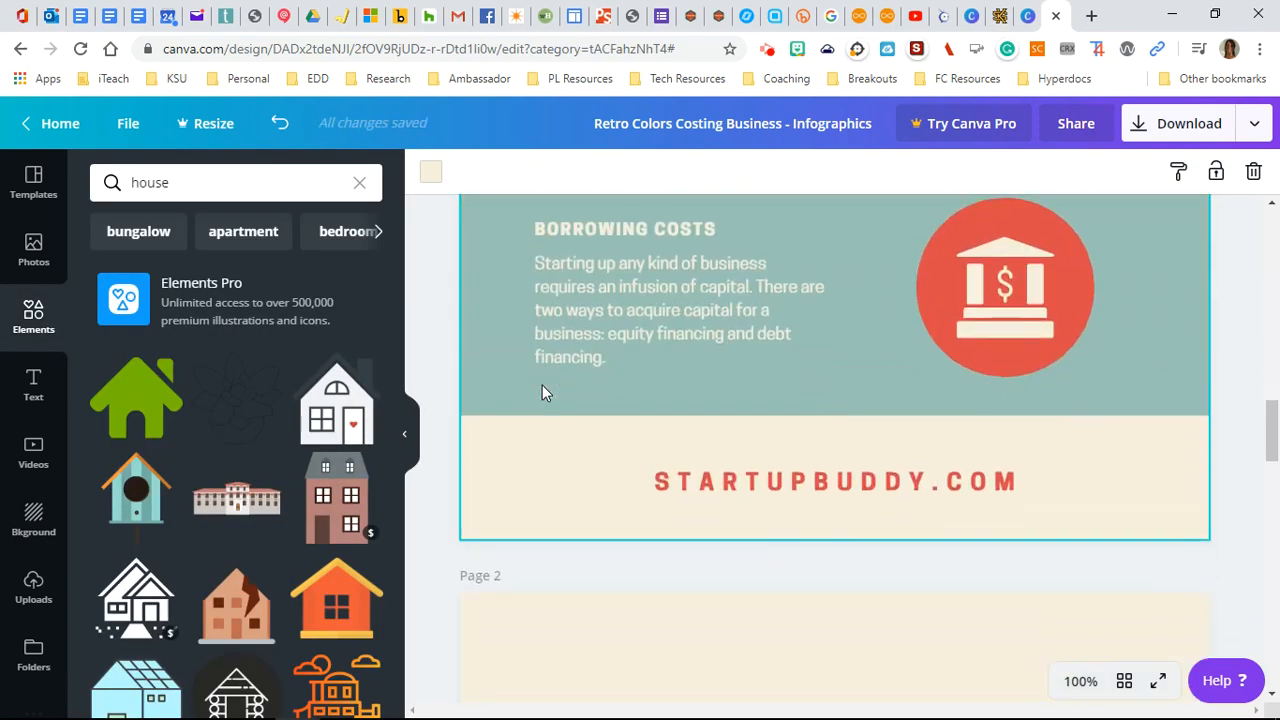
click(726, 453)
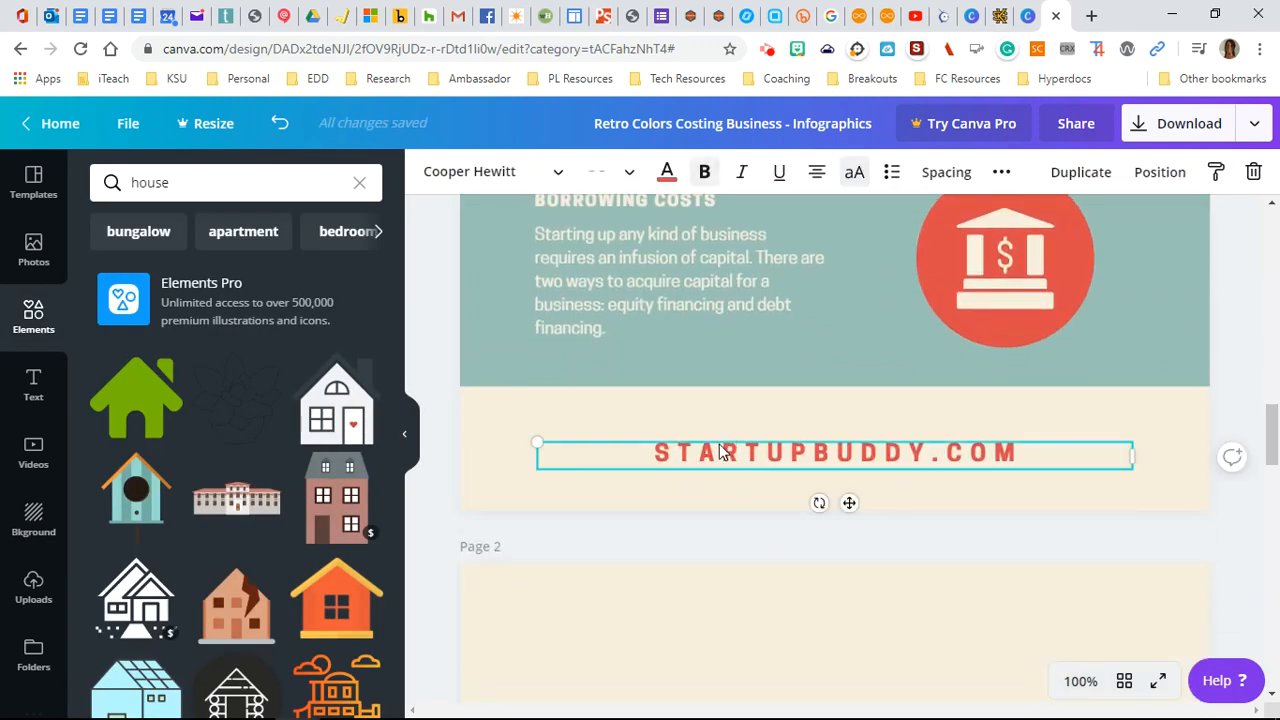
scroll(719, 449, up, 15)
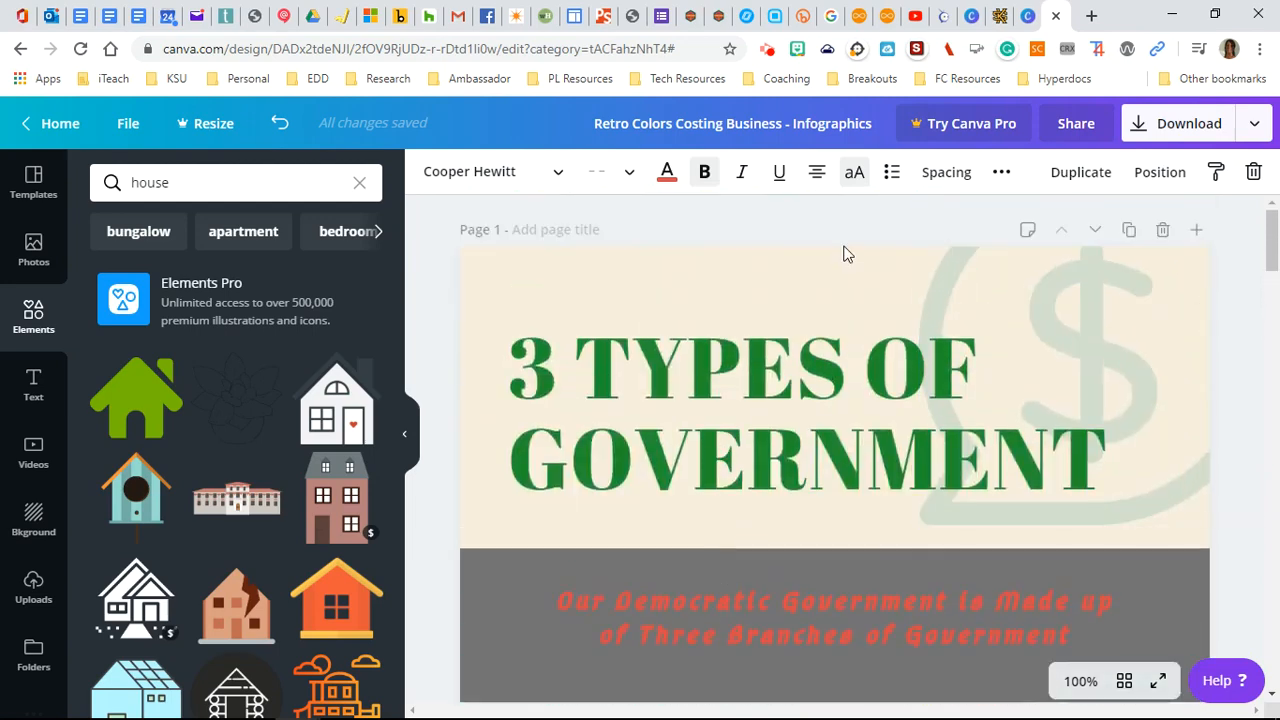
click(1080, 128)
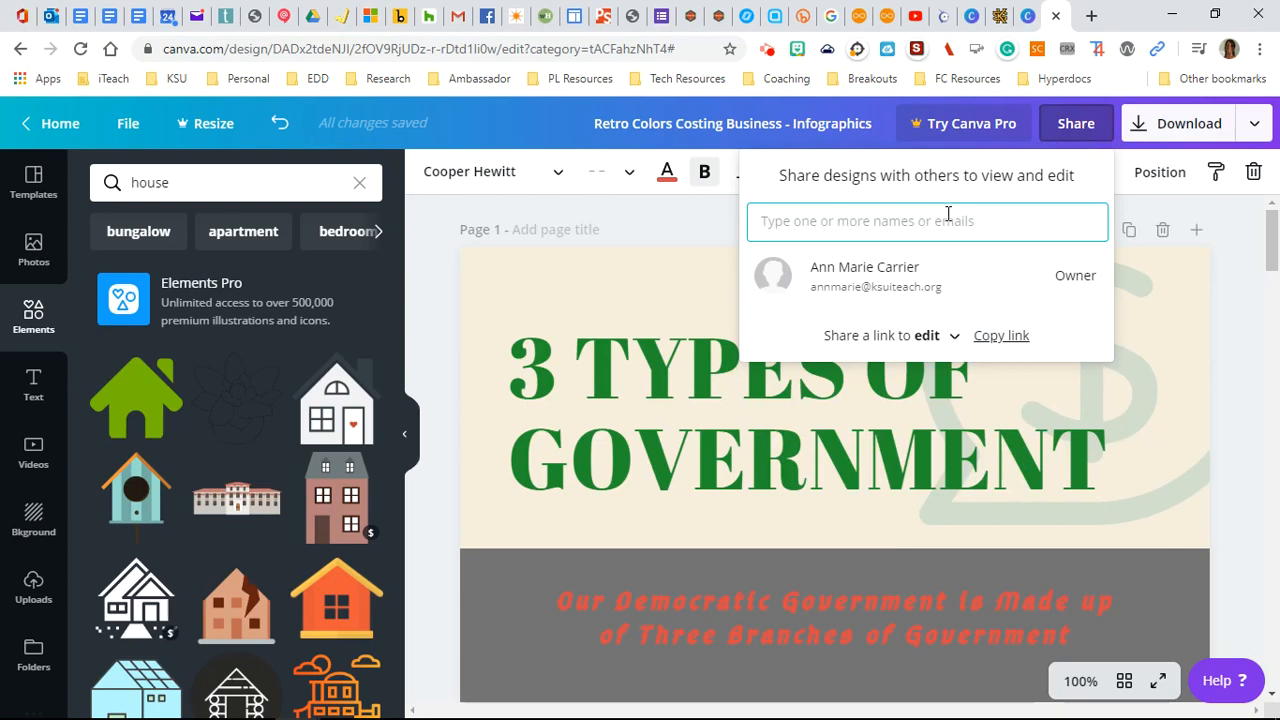
click(997, 336)
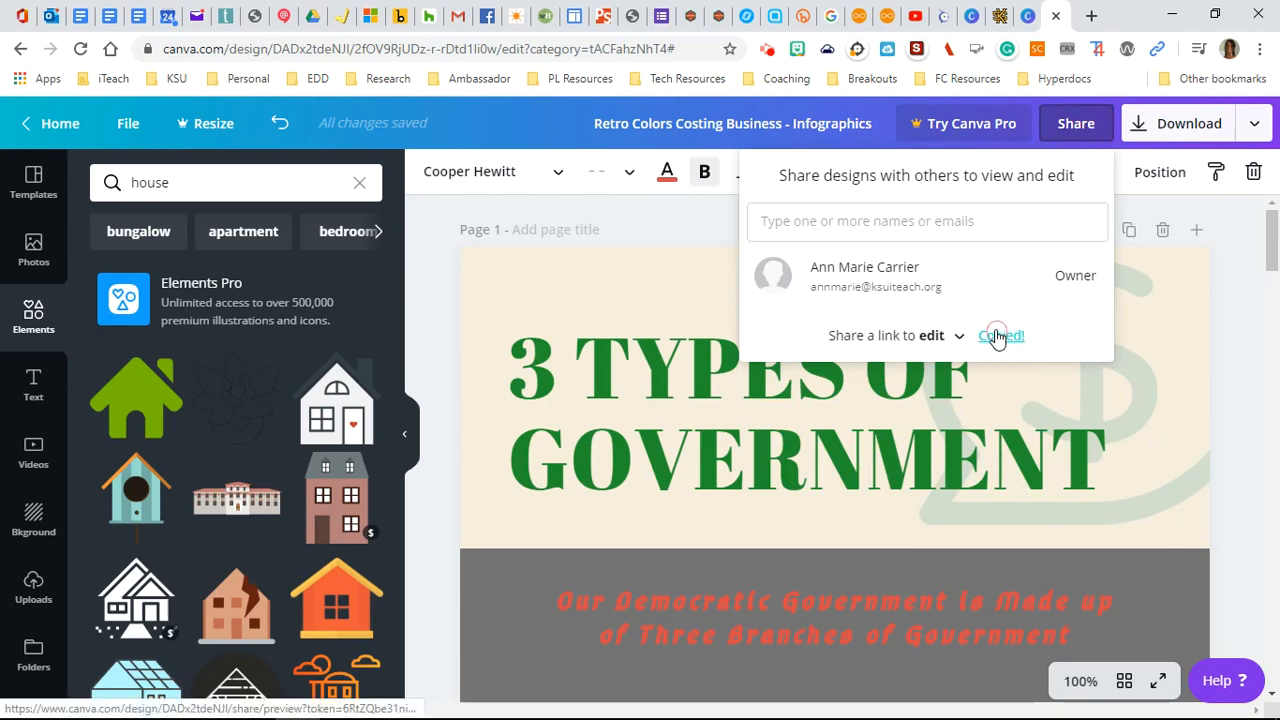
click(1064, 134)
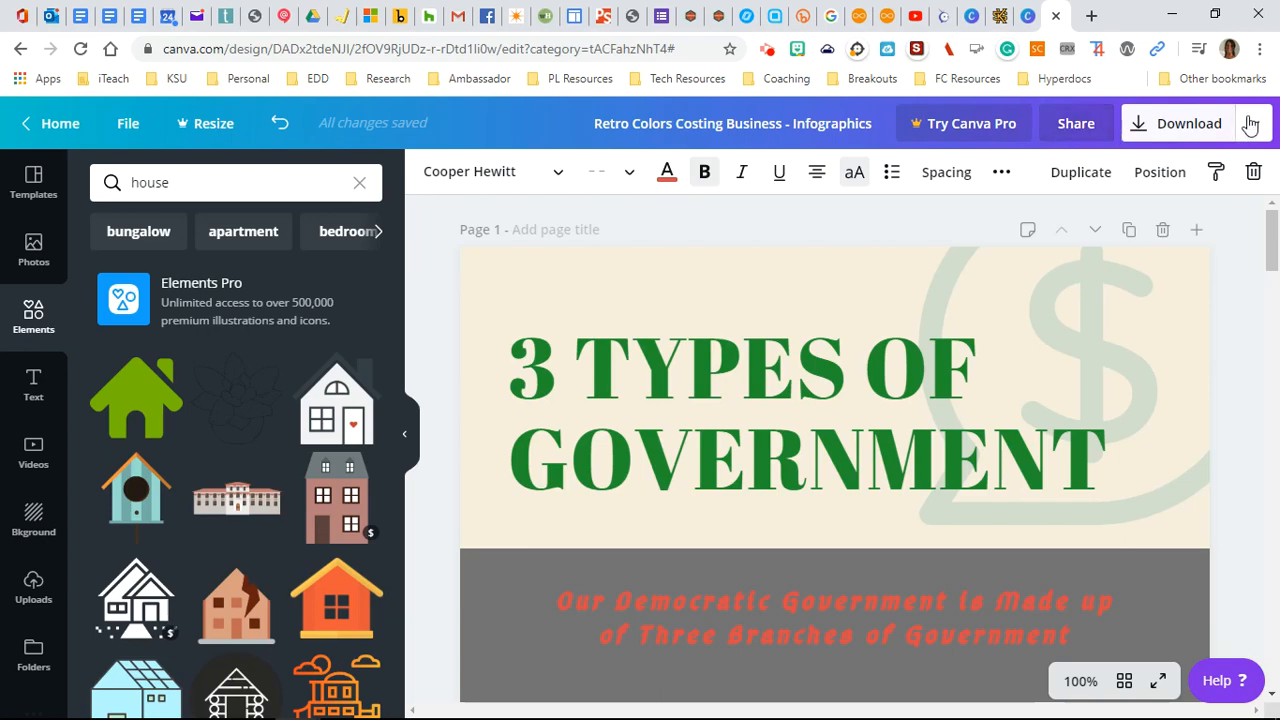
Step: Check the download options without downloading, and look over the infographic with the side panel collapsed
click(1195, 131)
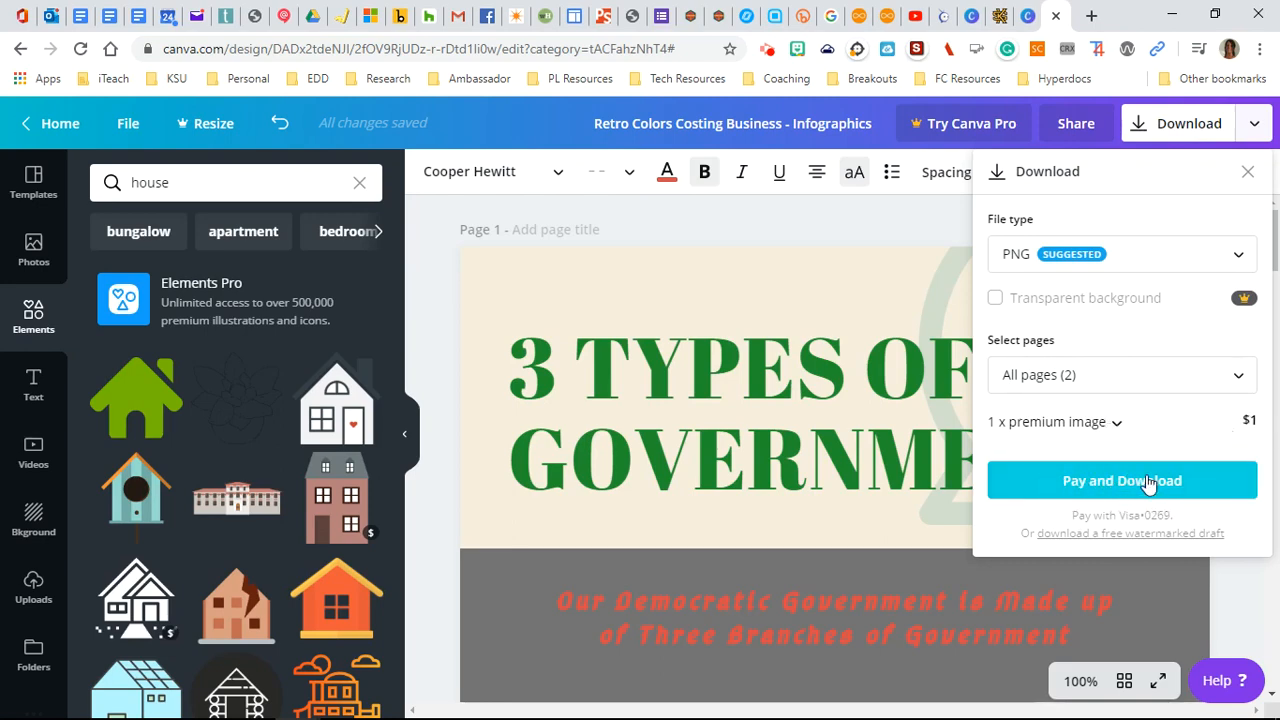
click(1245, 172)
click(404, 433)
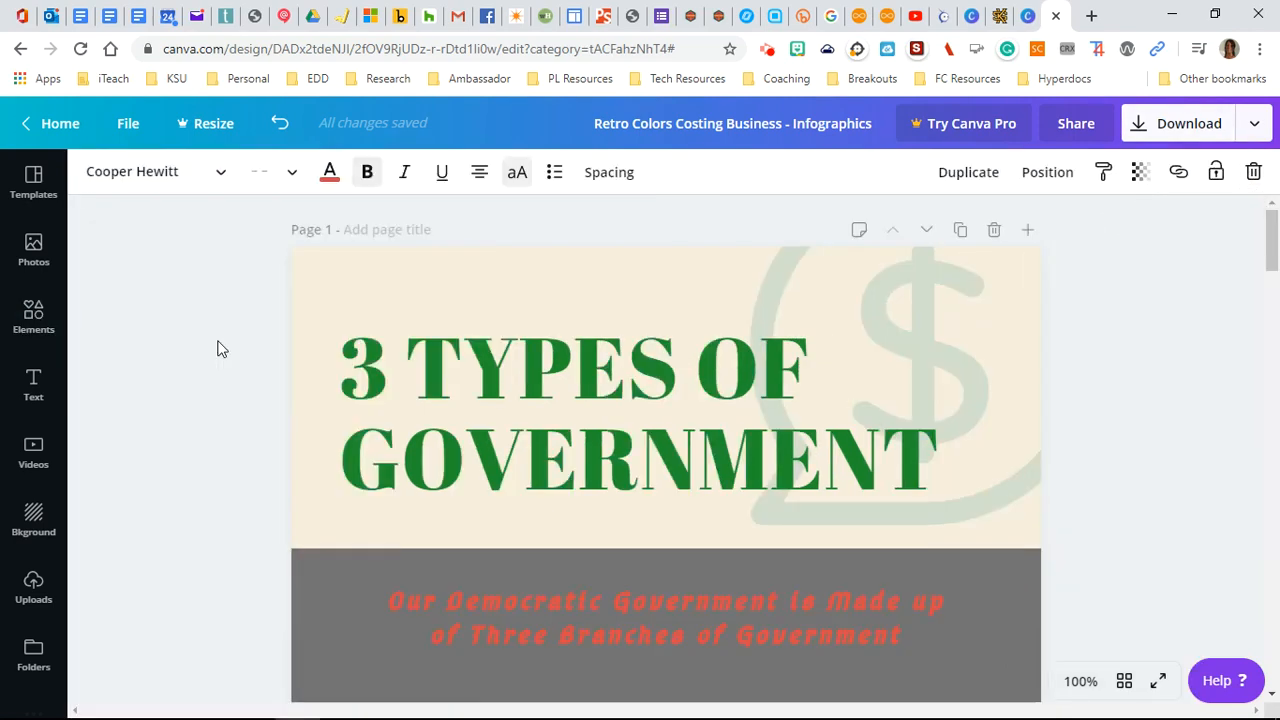
scroll(169, 423, down, 6)
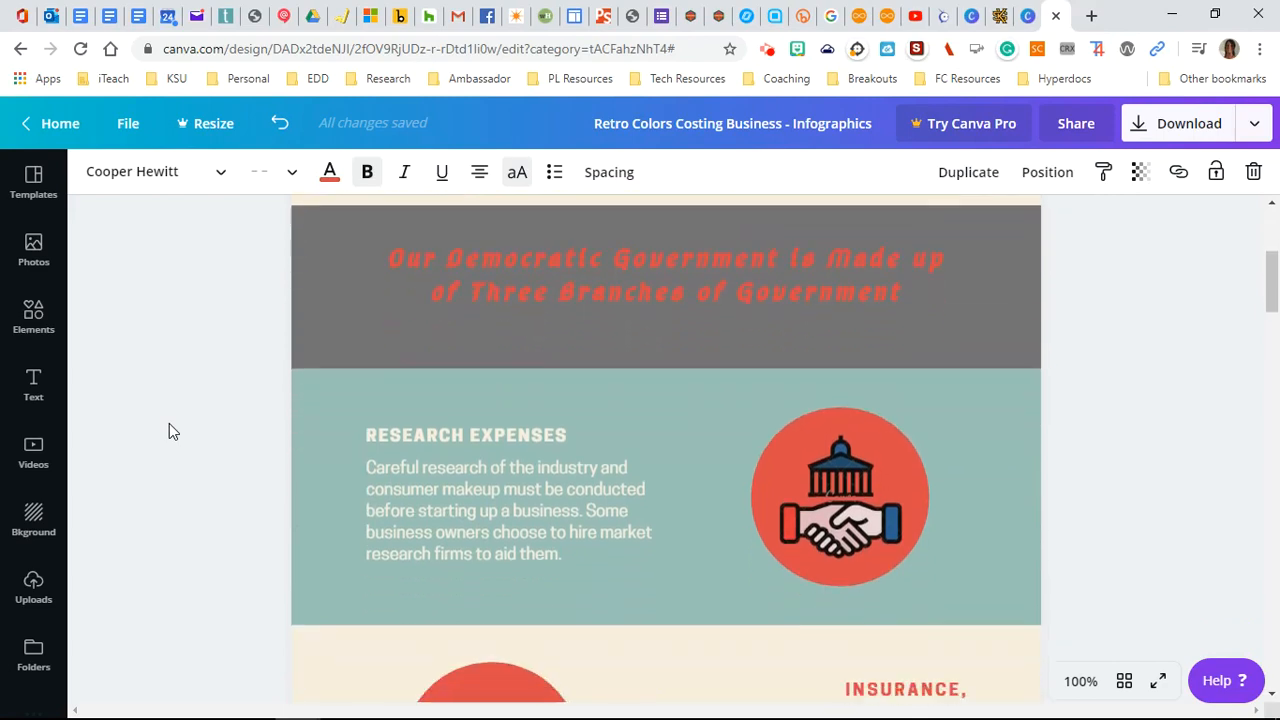
scroll(169, 431, down, 7)
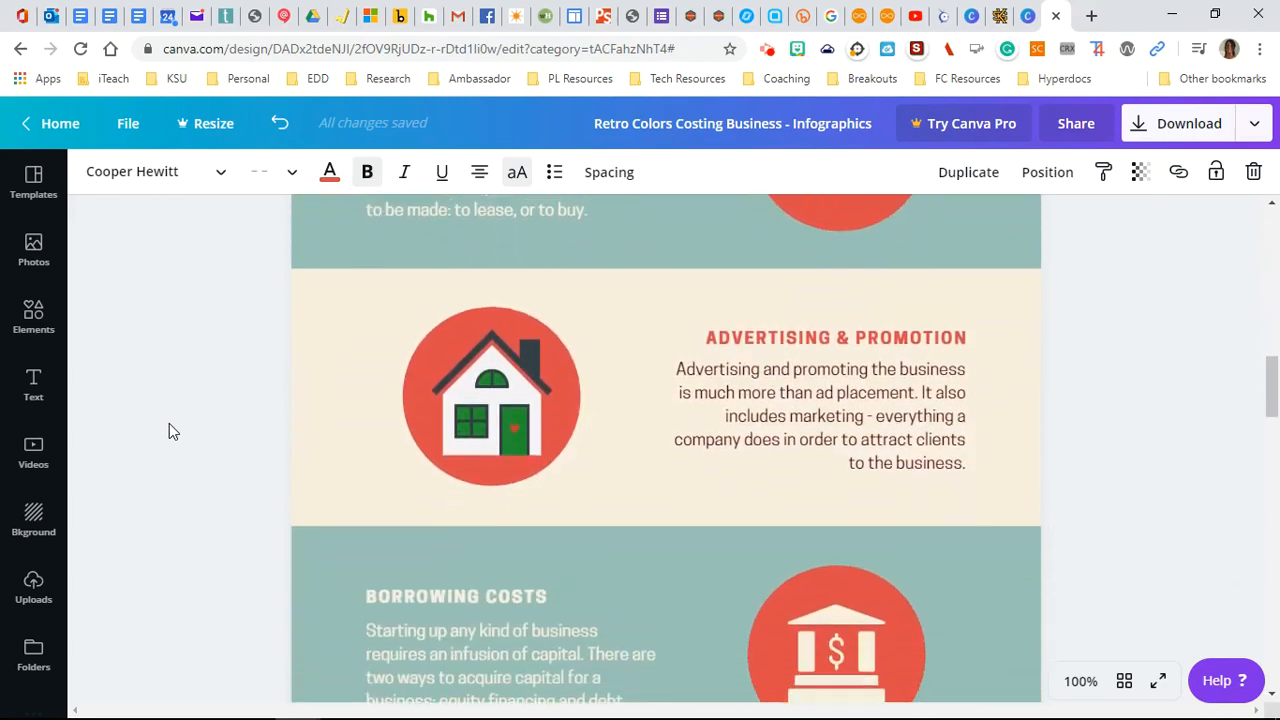
Step: Browse the stock videos and the uploaded images, and return to the home page
click(40, 452)
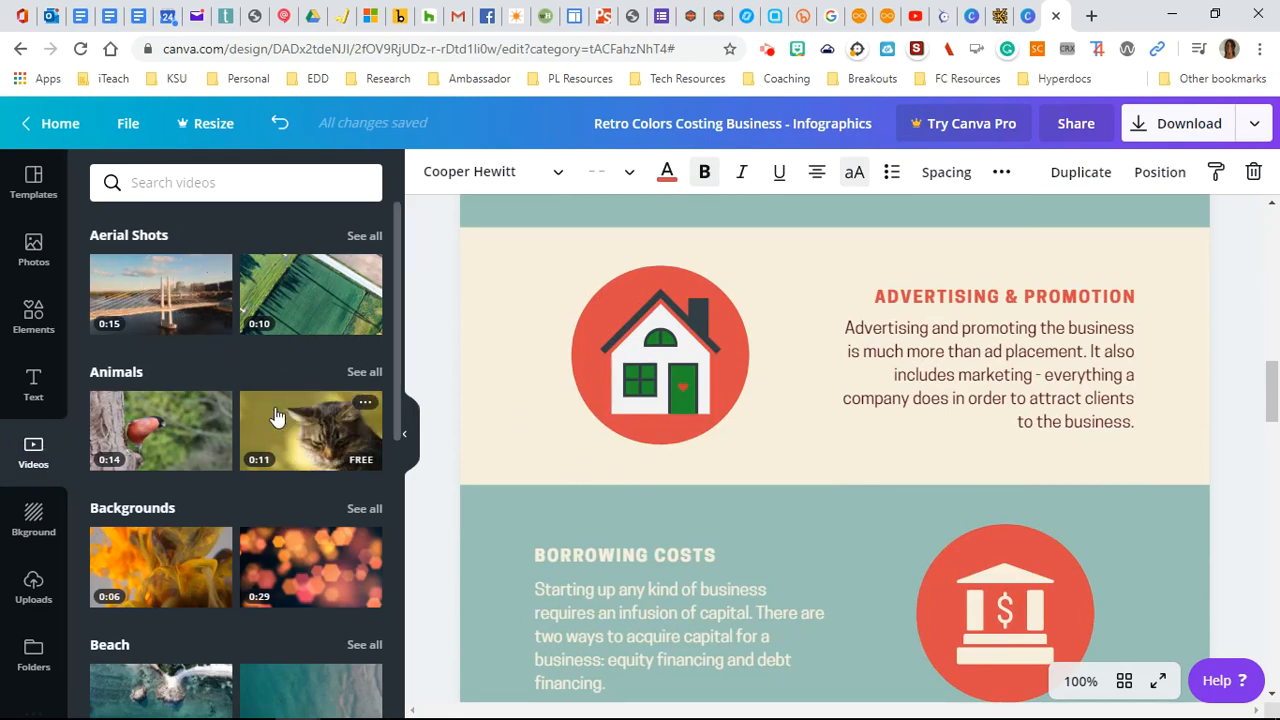
scroll(277, 416, down, 3)
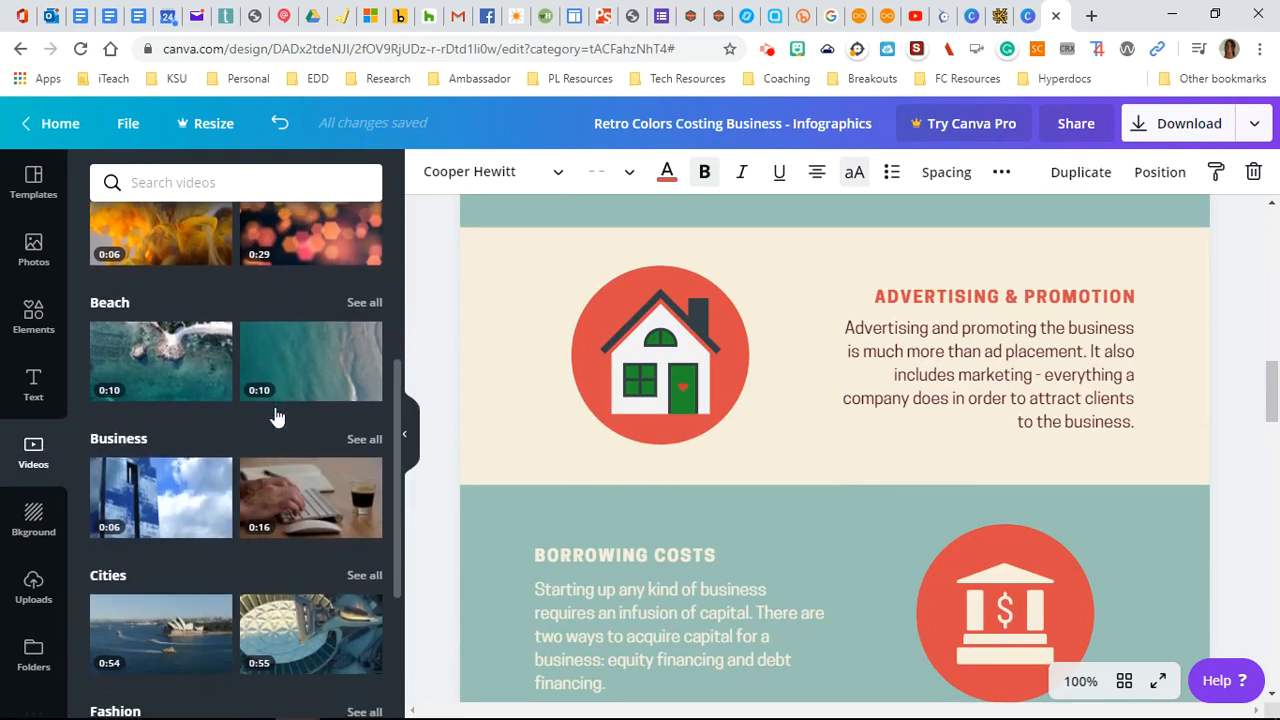
click(34, 585)
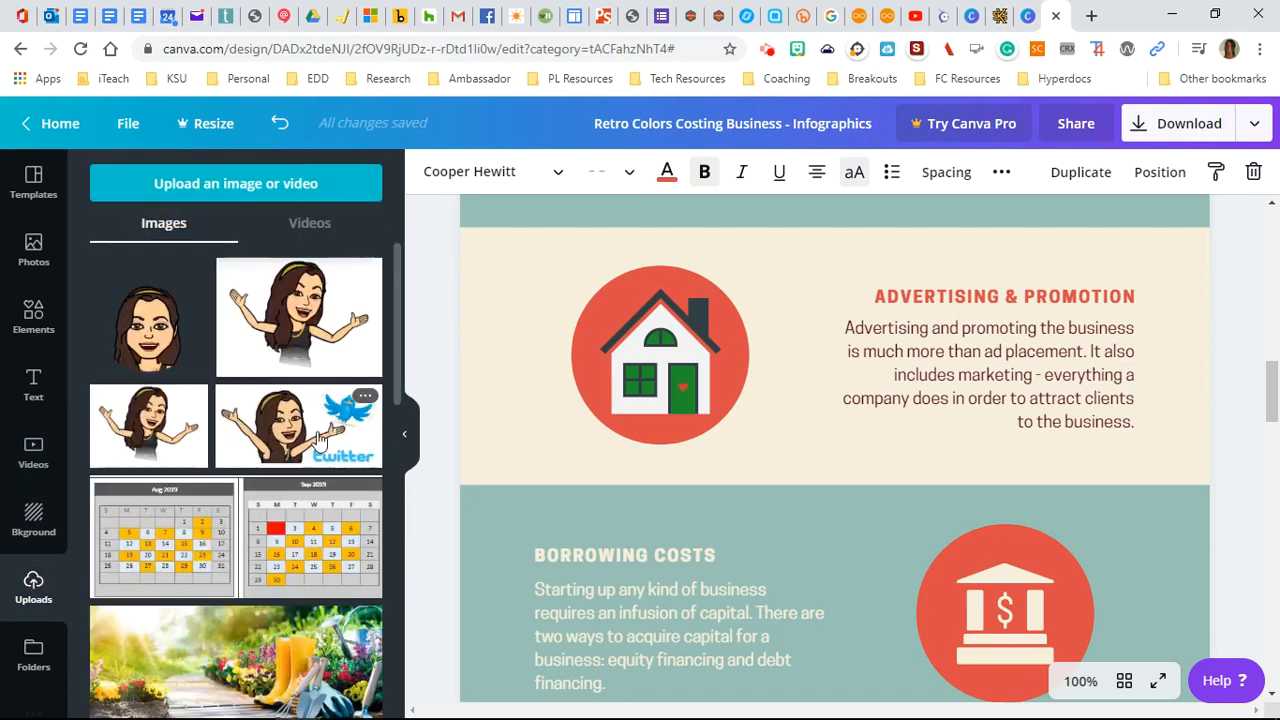
scroll(330, 440, down, 6)
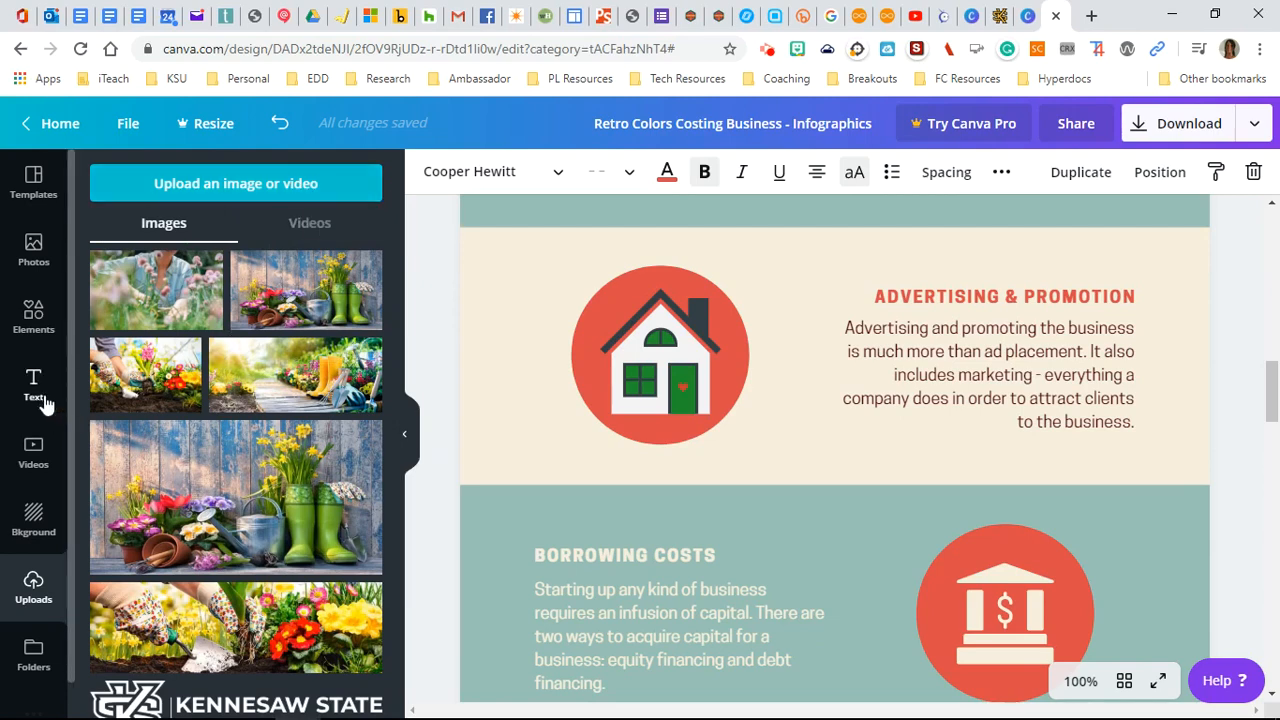
scroll(236, 400, down, 4)
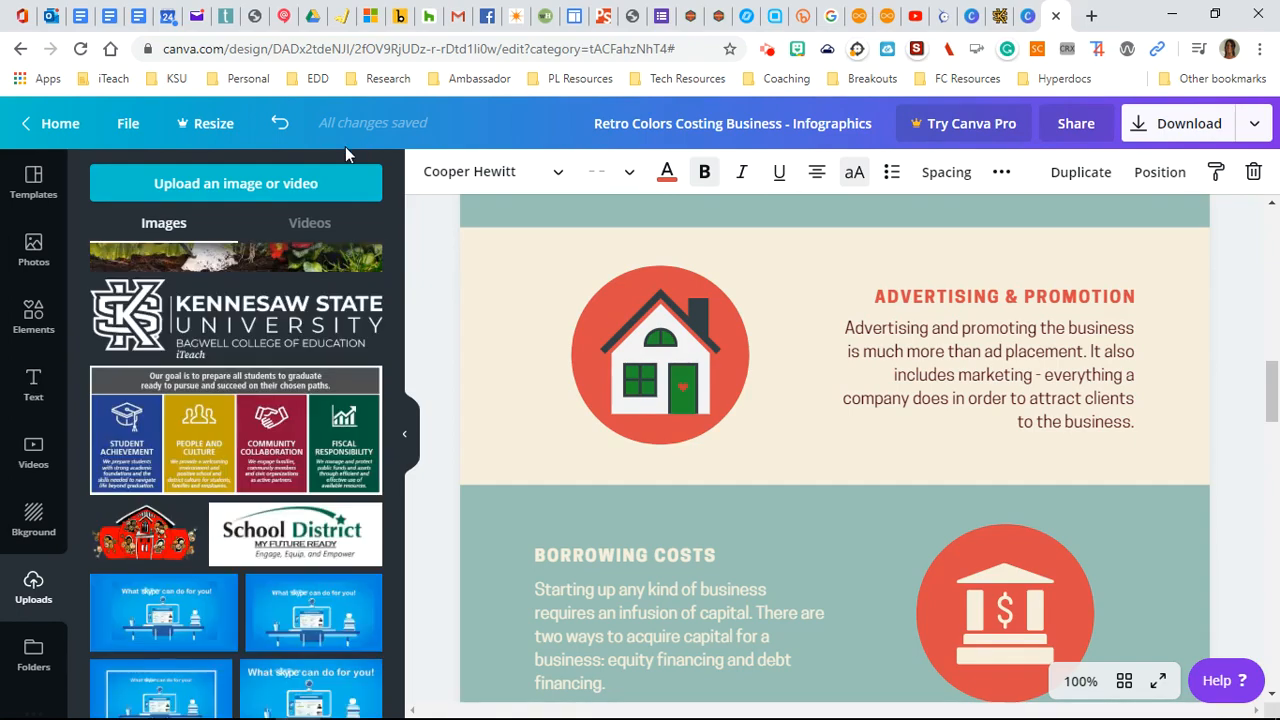
click(50, 127)
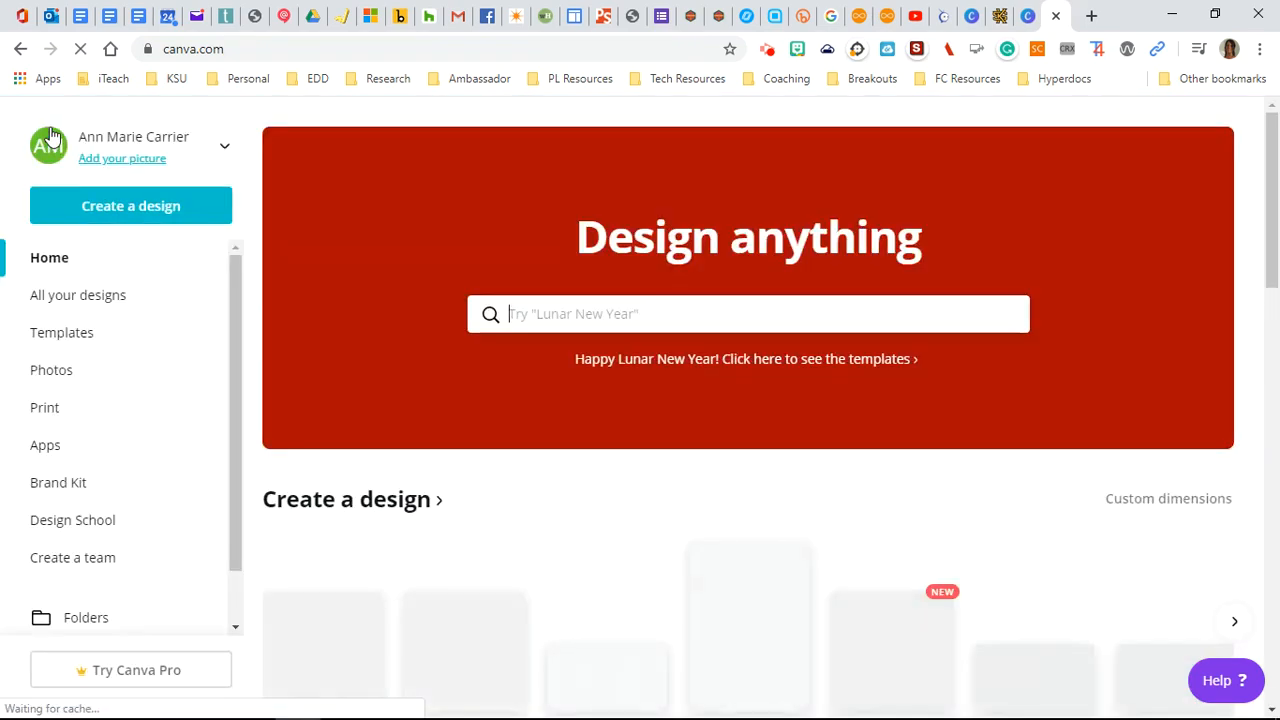